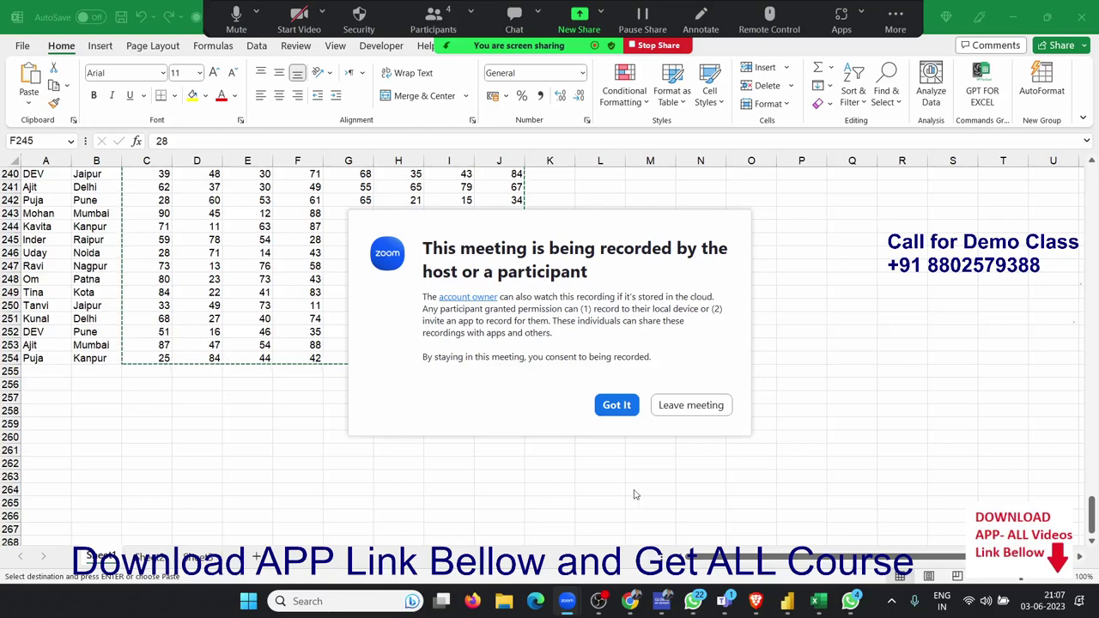
Step: Dismiss the Zoom notice and inspect the last data row and the header row
click(614, 405)
click(550, 358)
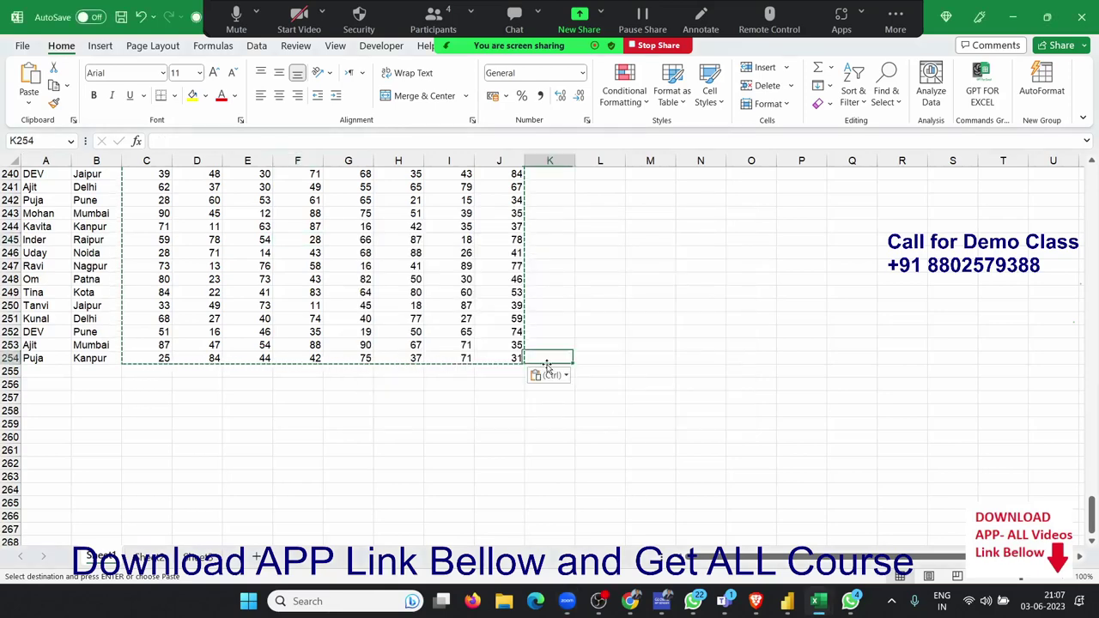
click(496, 331)
key(ctrl+Up)
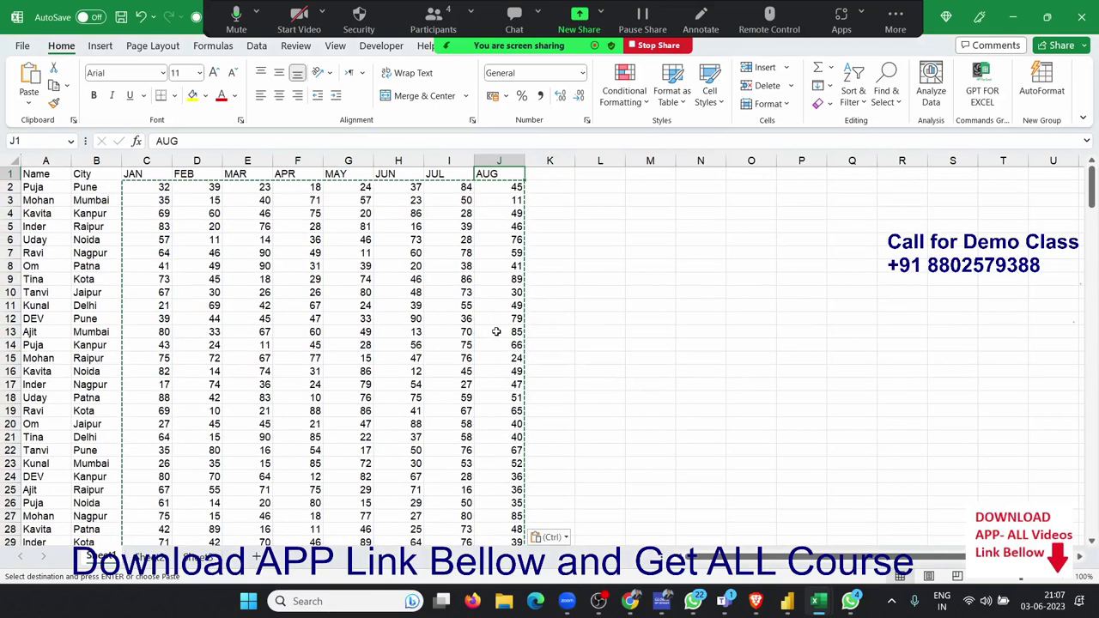
key(Left)
key(Left)
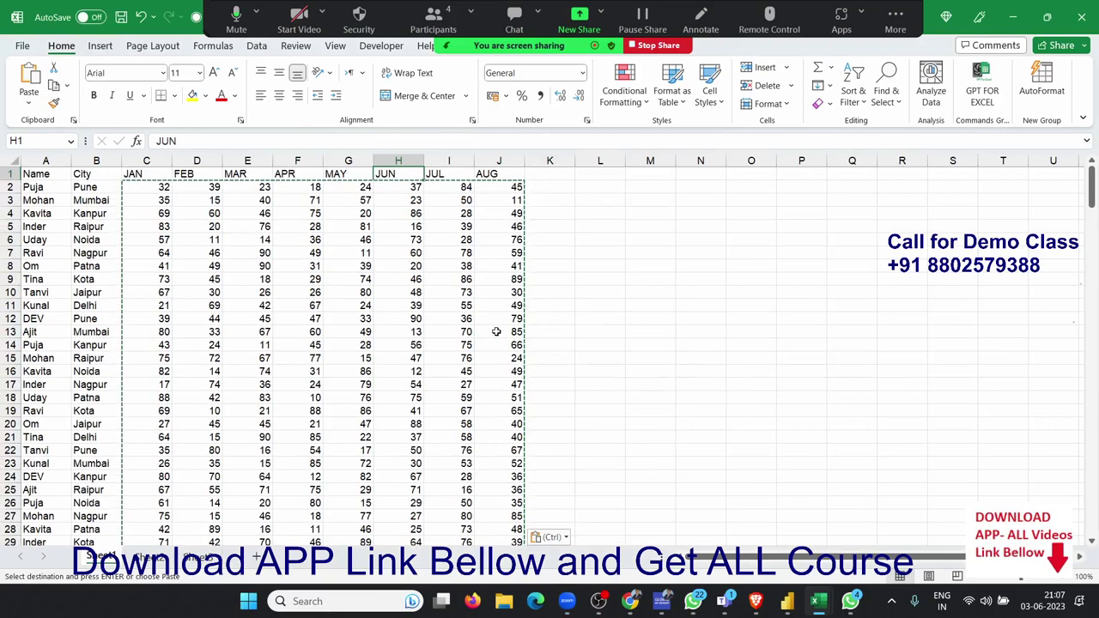
Step: Select from A1 to confirm the data region spans A1:J254, ending on the Developer tab
click(389, 49)
click(419, 200)
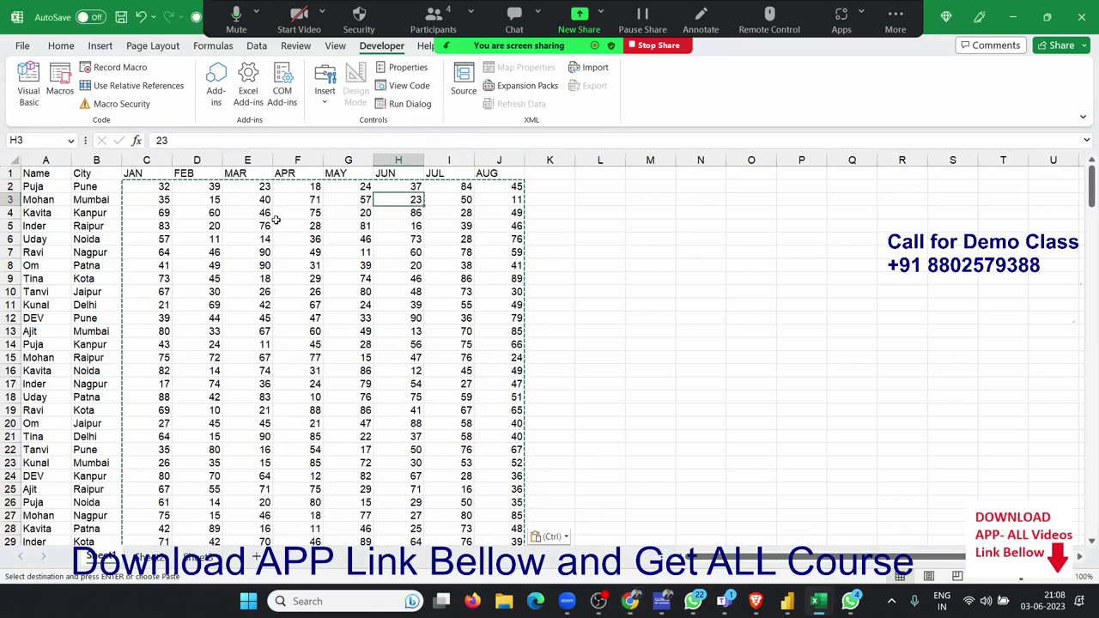
click(25, 177)
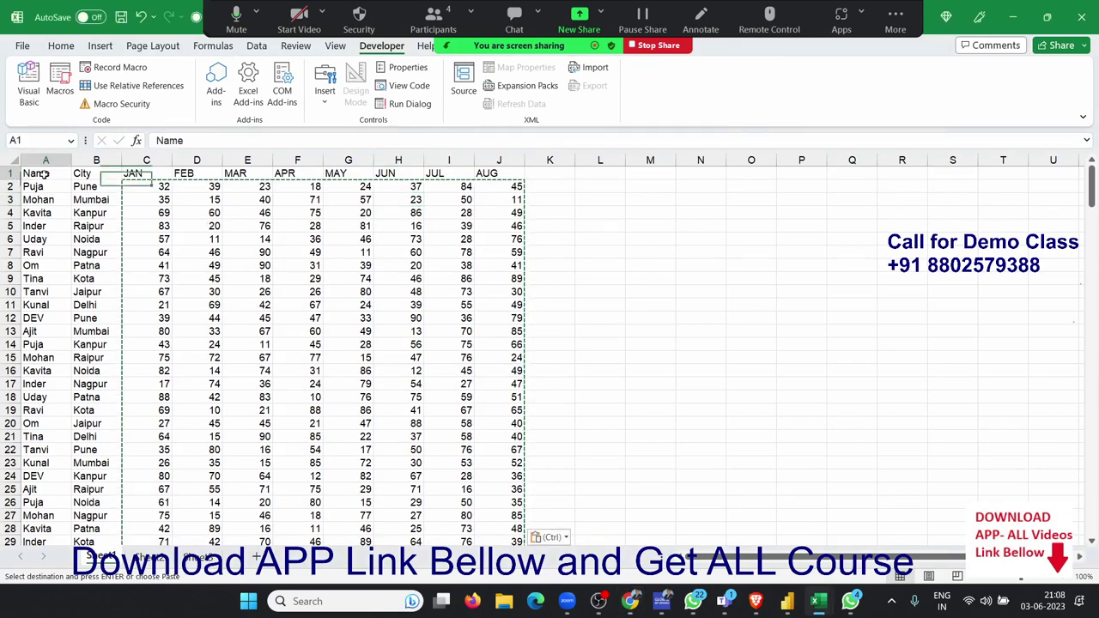
key(ctrl+shift+Right)
key(ctrl+shift+Down)
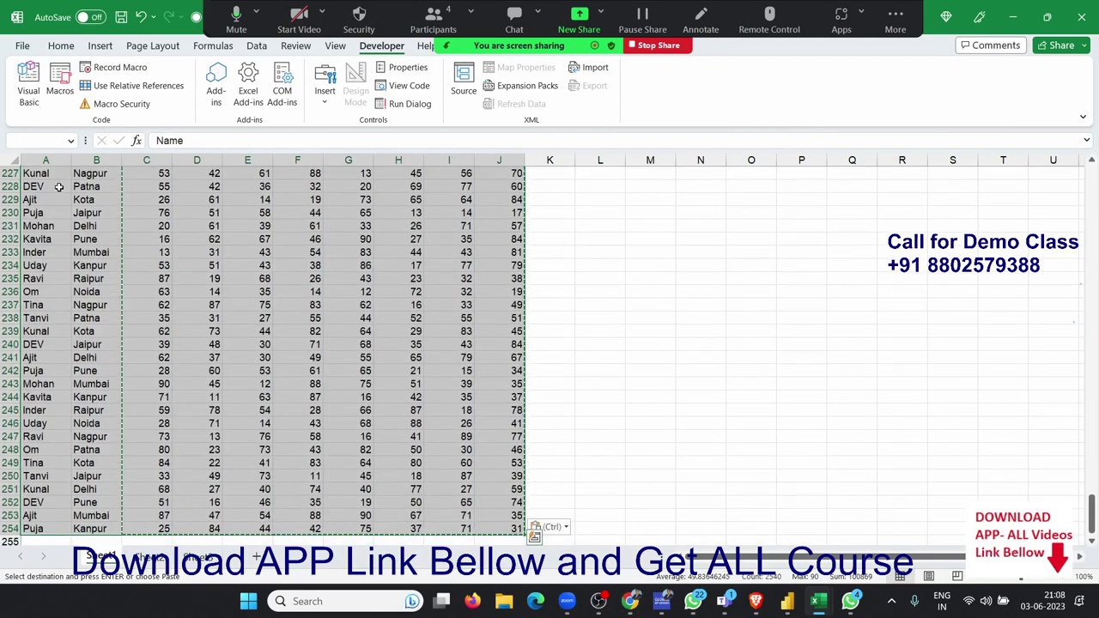
key(ctrl+Home)
click(61, 45)
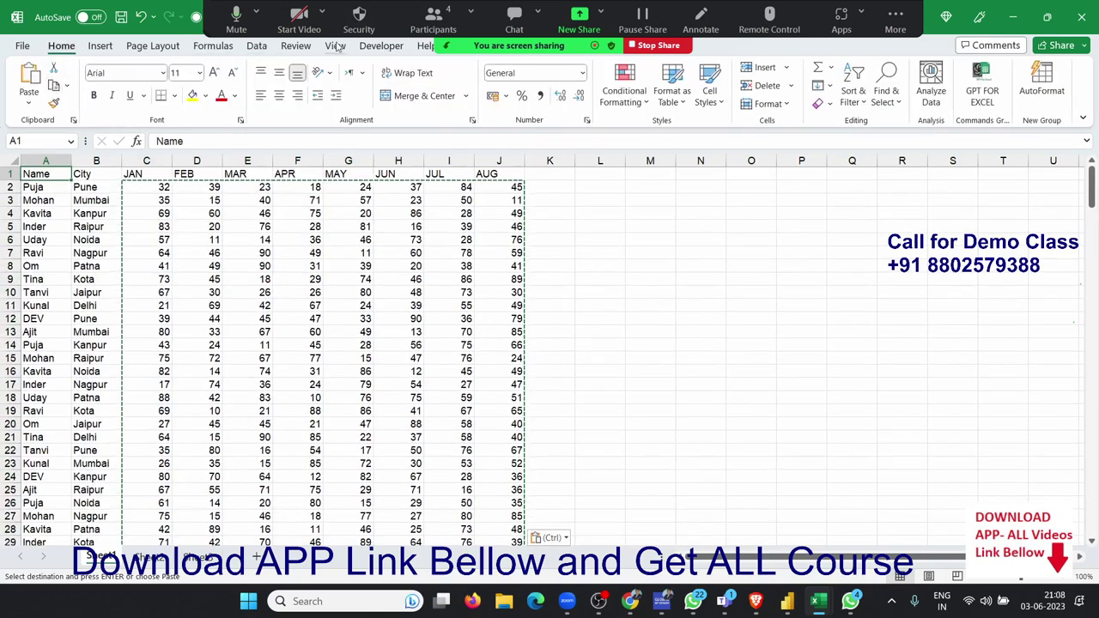
click(381, 45)
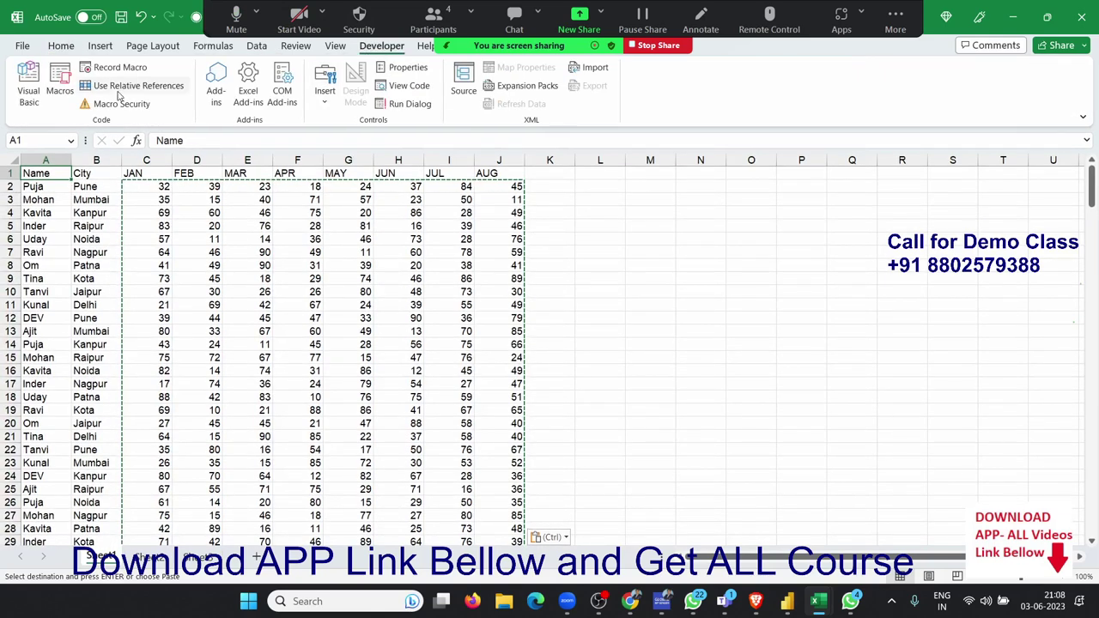
Step: Open the maximized VBA editor and insert a new UserForm1, enlarged to fill the window
click(21, 82)
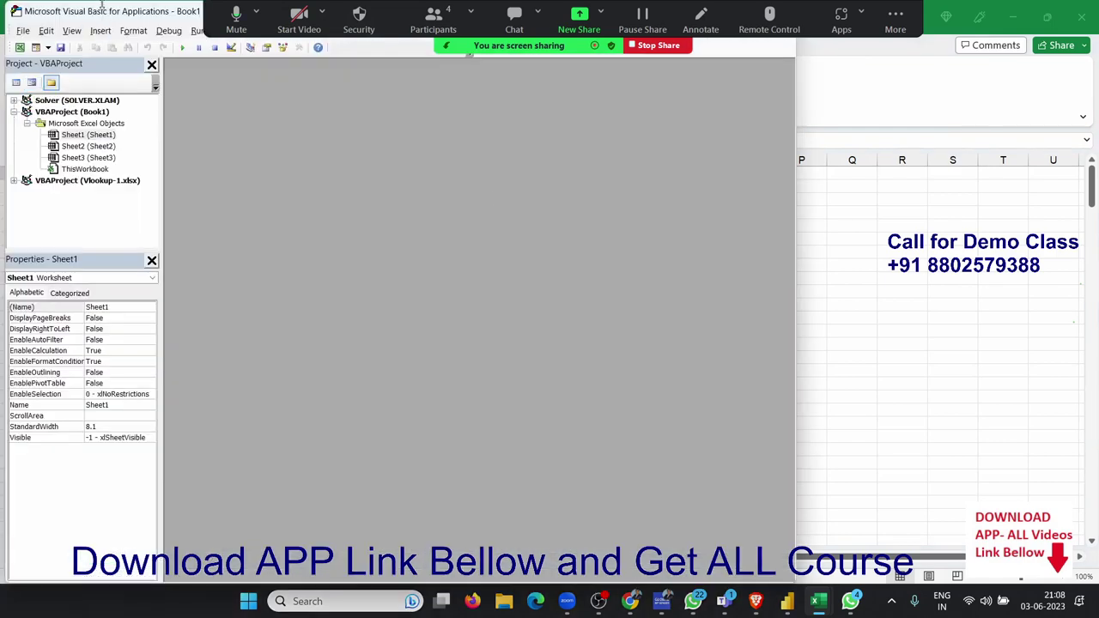
double_click(102, 14)
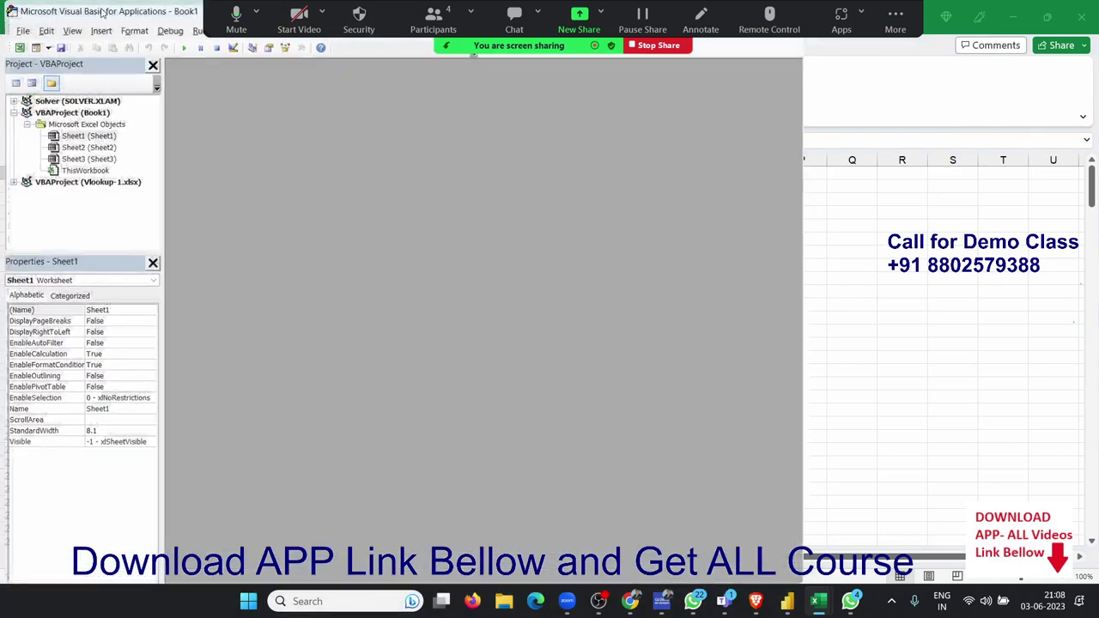
click(98, 27)
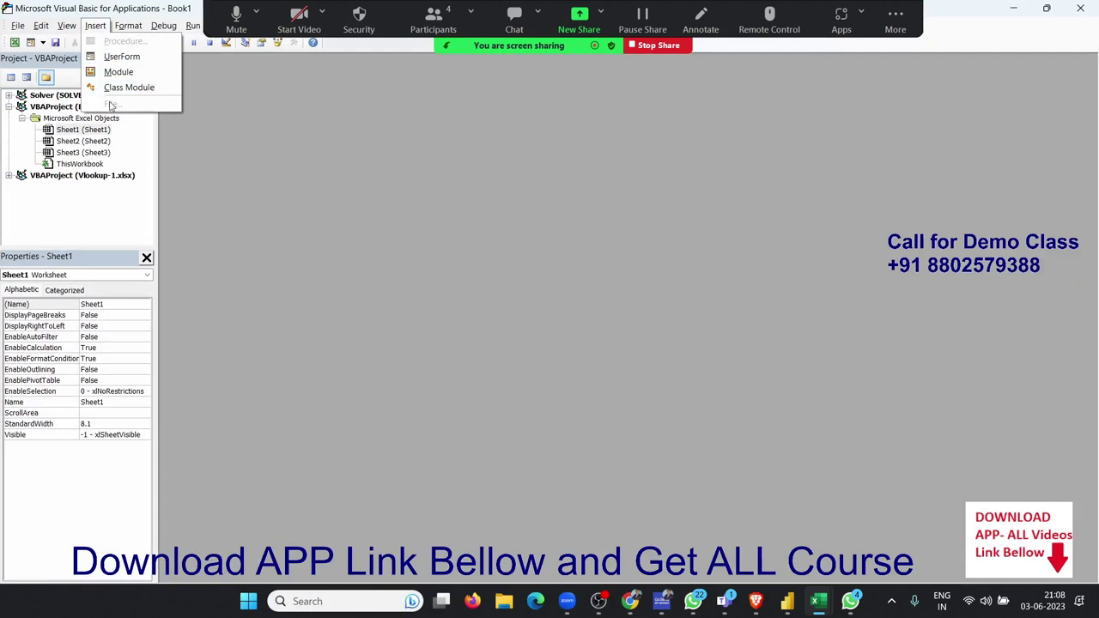
click(121, 58)
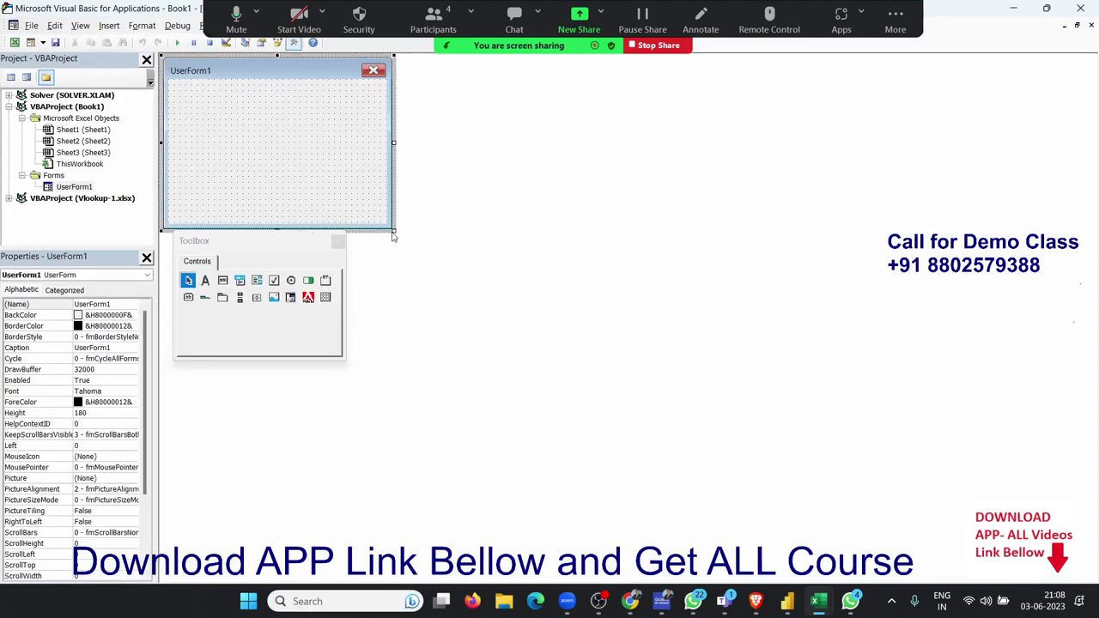
mouse_move(395, 230)
mouse_down()
mouse_move(881, 473)
mouse_move(945, 529)
mouse_up()
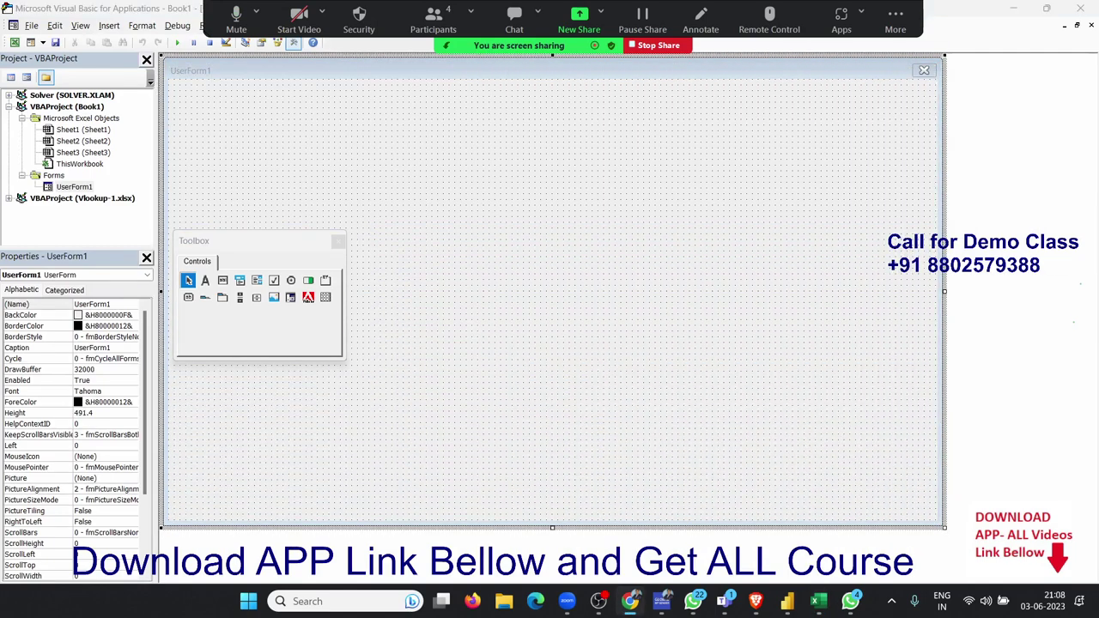
Step: Draw a large ListBox1 spanning most of the form
click(226, 260)
mouse_move(291, 251)
mouse_down()
mouse_move(1029, 139)
mouse_move(1043, 116)
mouse_up()
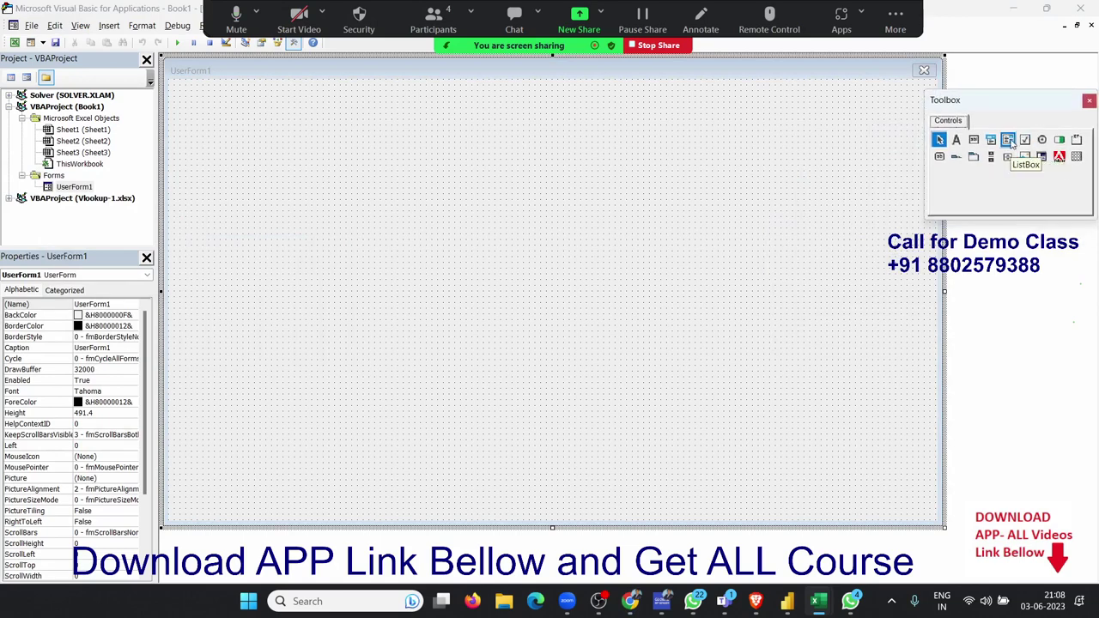
click(1008, 141)
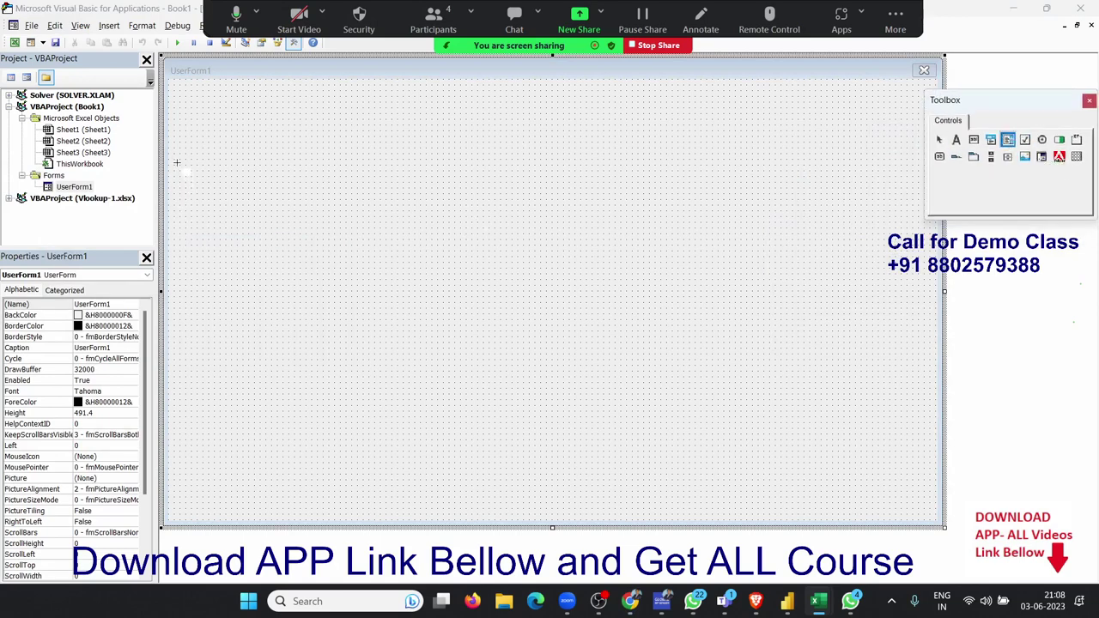
mouse_move(173, 159)
mouse_down()
mouse_move(635, 431)
mouse_move(919, 487)
mouse_up()
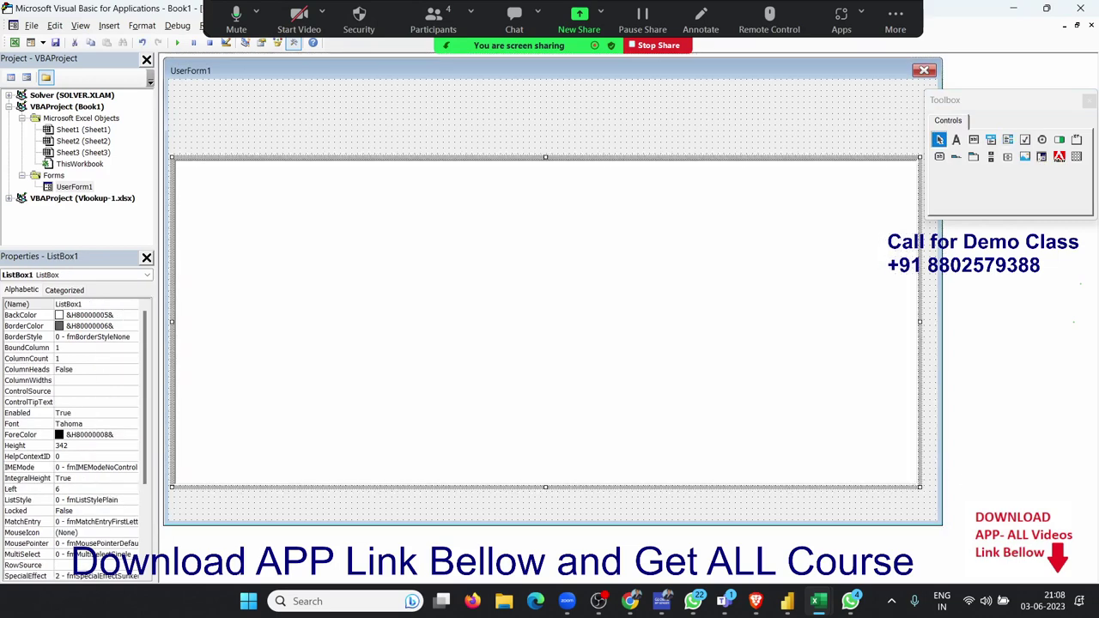
key(alt+Tab)
key(alt+Tab)
key(alt+Tab)
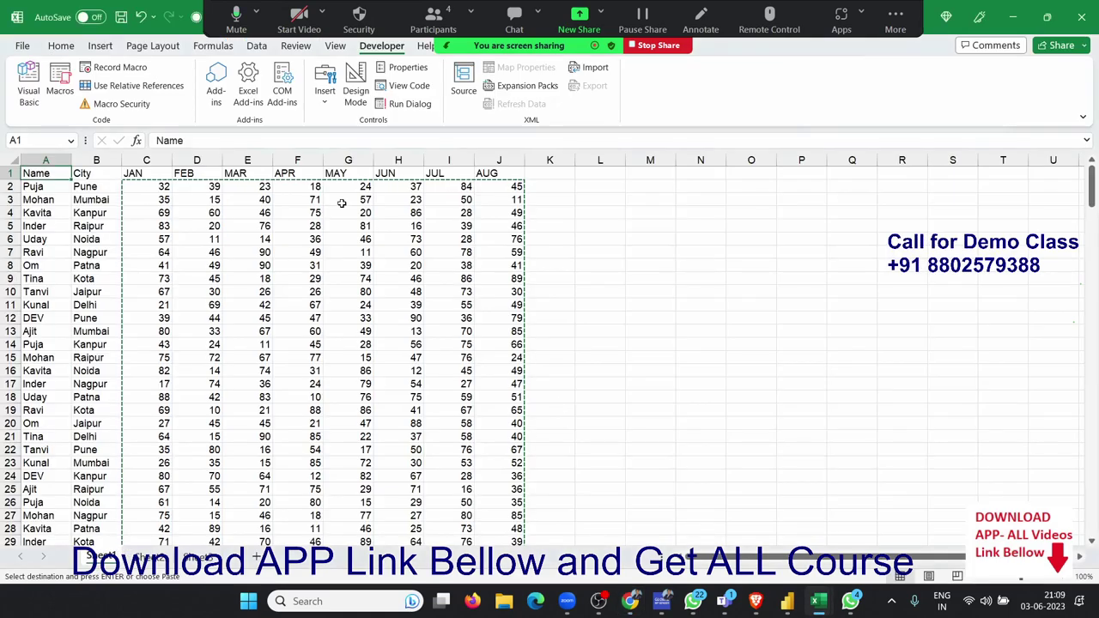
key(Right)
key(Right)
key(Right)
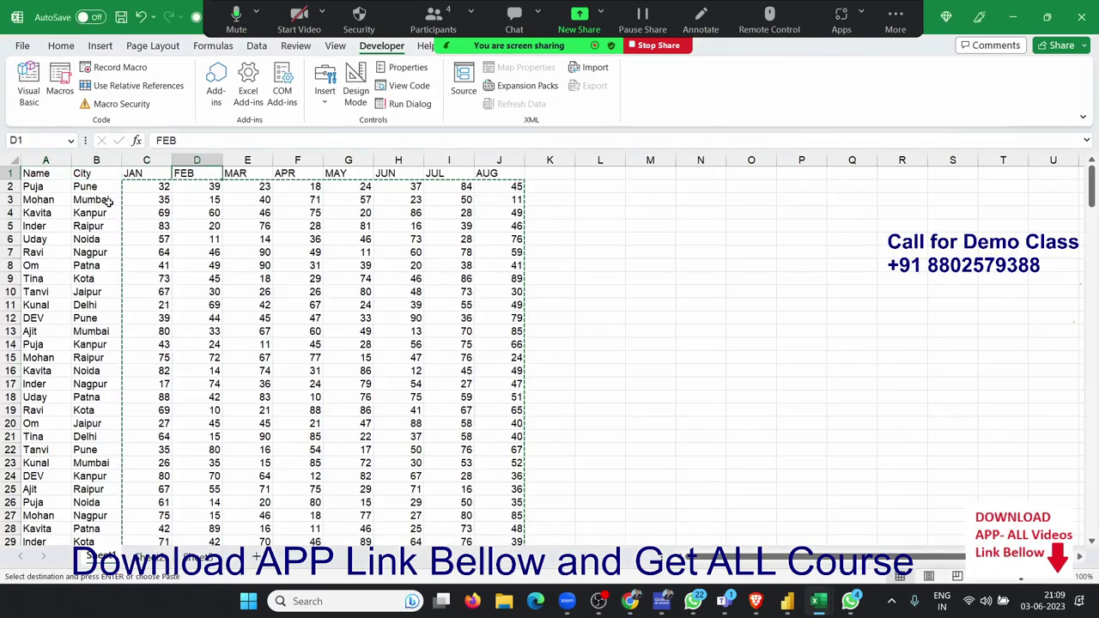
key(Right)
key(Right)
key(Right)
key(Right)
key(Right)
key(Right)
key(ctrl+Down)
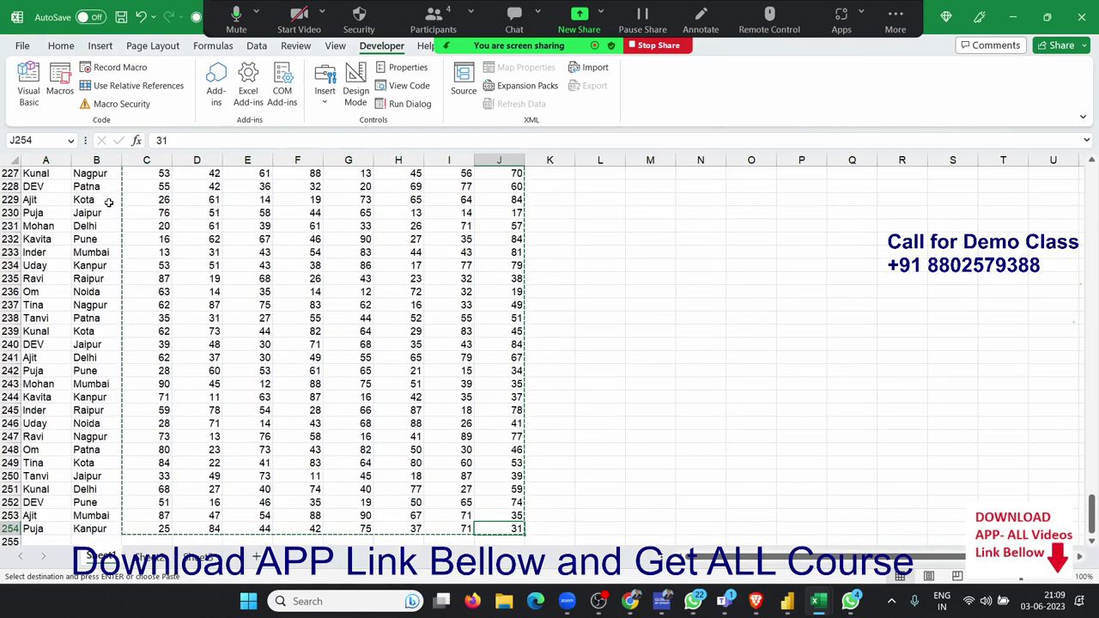
key(ctrl+Up)
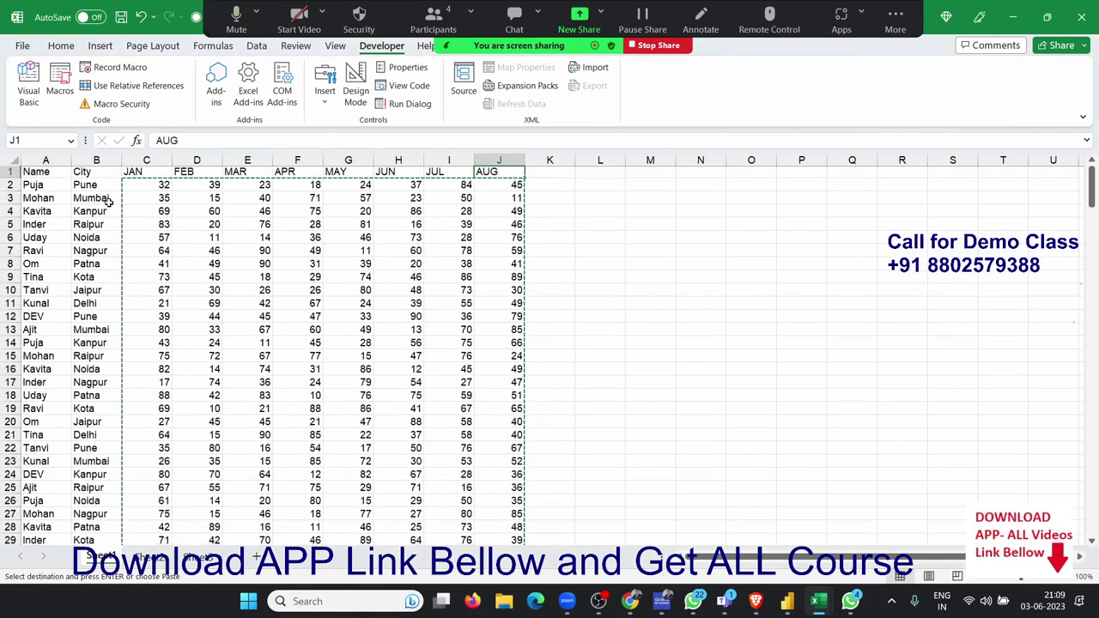
key(alt+F11)
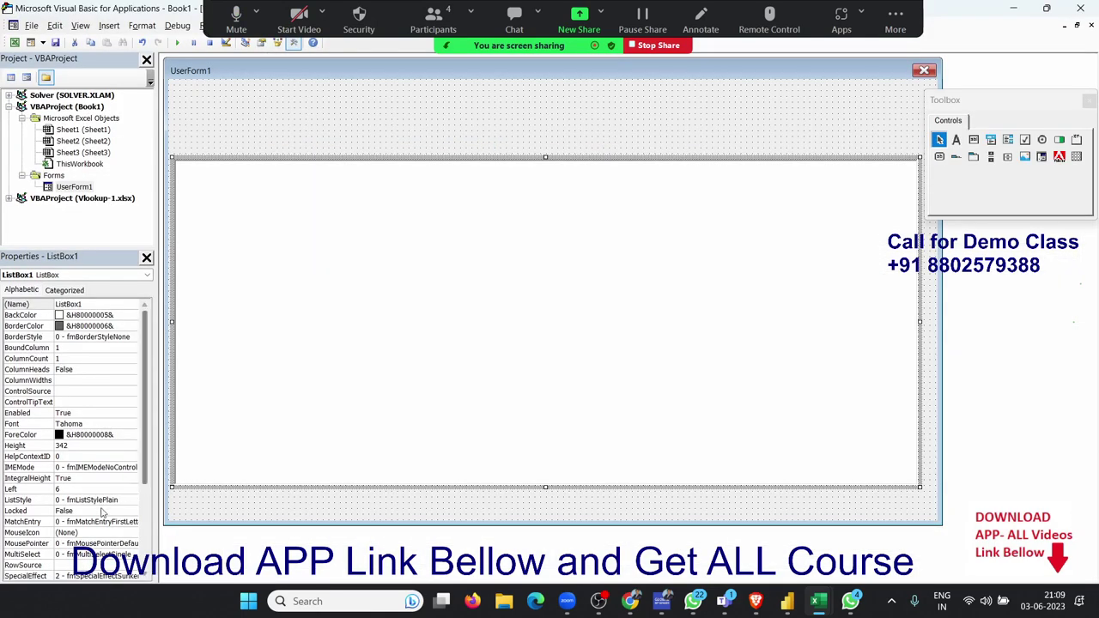
Step: Enter sheet1!A1:J256 as ListBox1's RowSource and dismiss the invalid property error
click(185, 426)
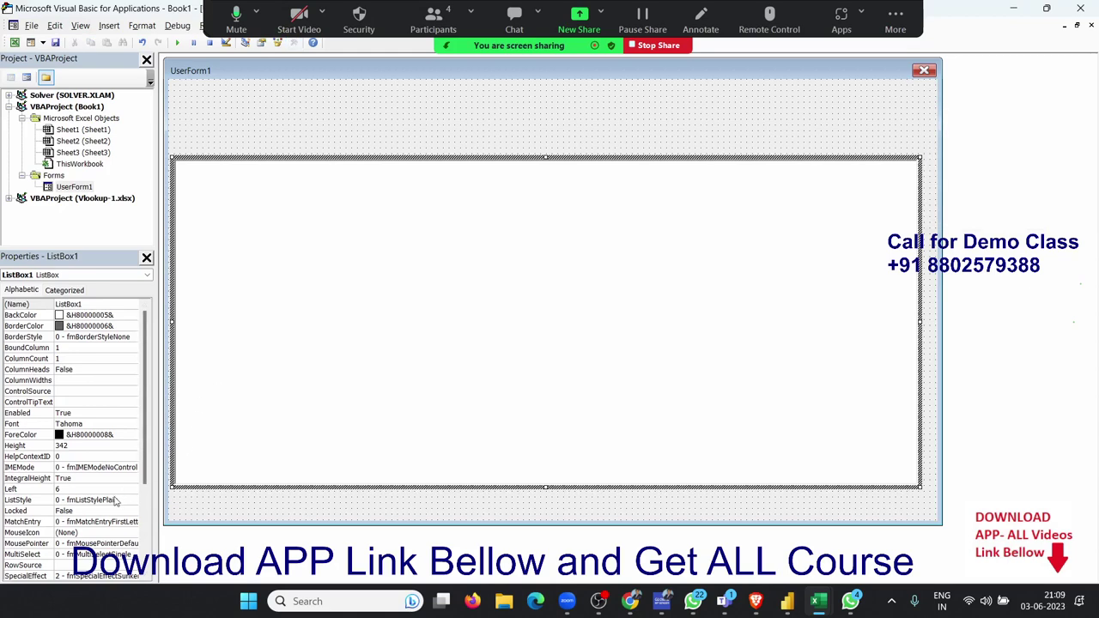
scroll(118, 503, down, 2)
scroll(110, 507, down, 2)
scroll(108, 507, down, 1)
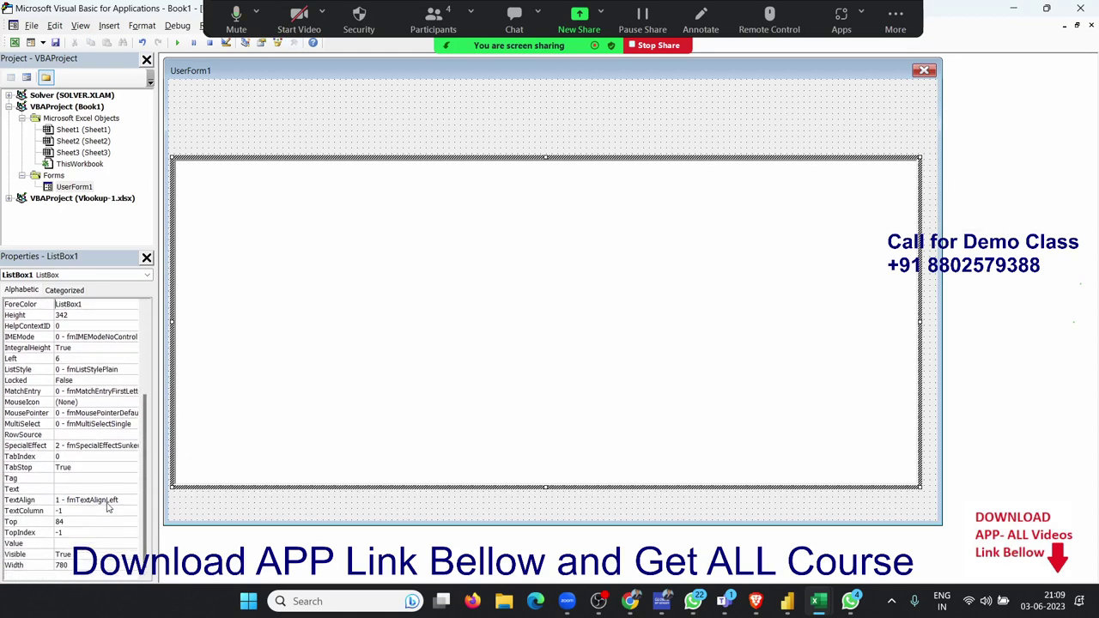
click(76, 435)
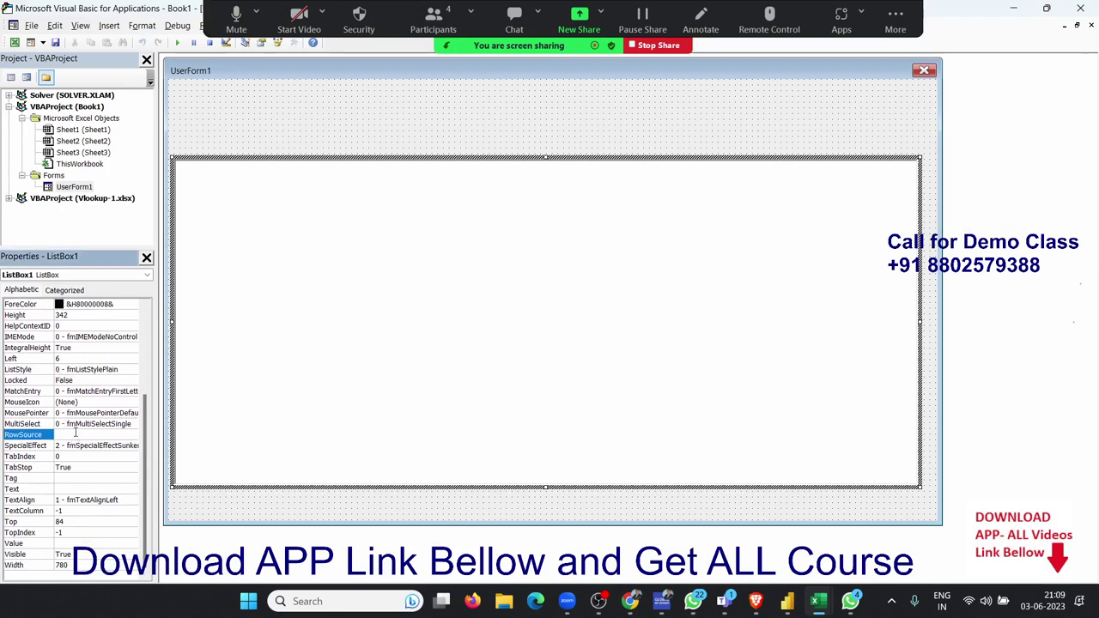
click(76, 435)
text(sheet1!A1:J256)
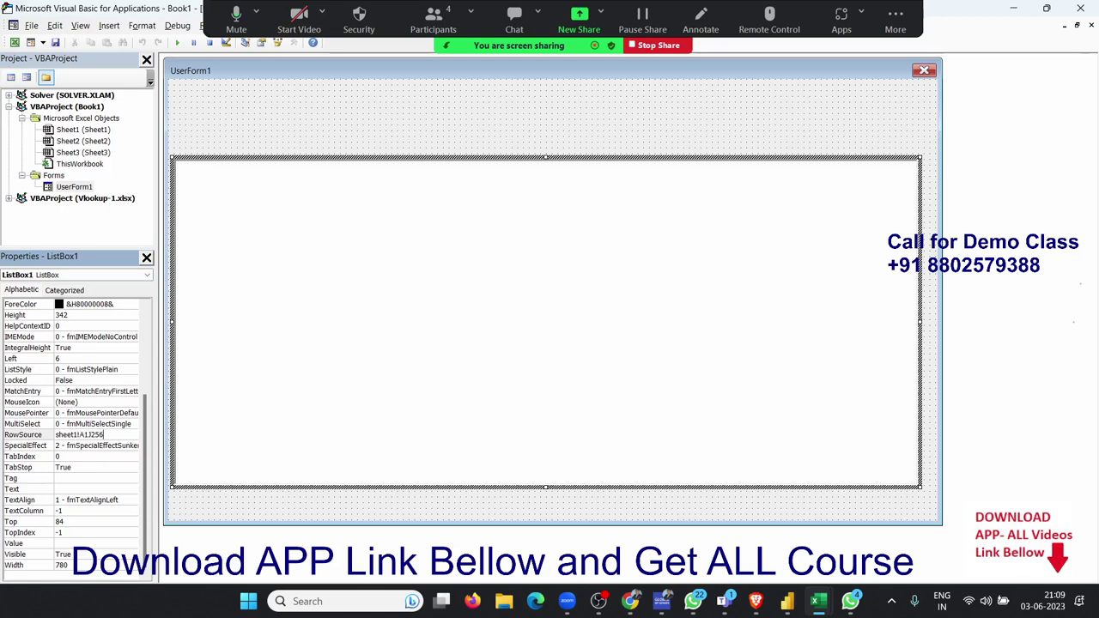
key(Return)
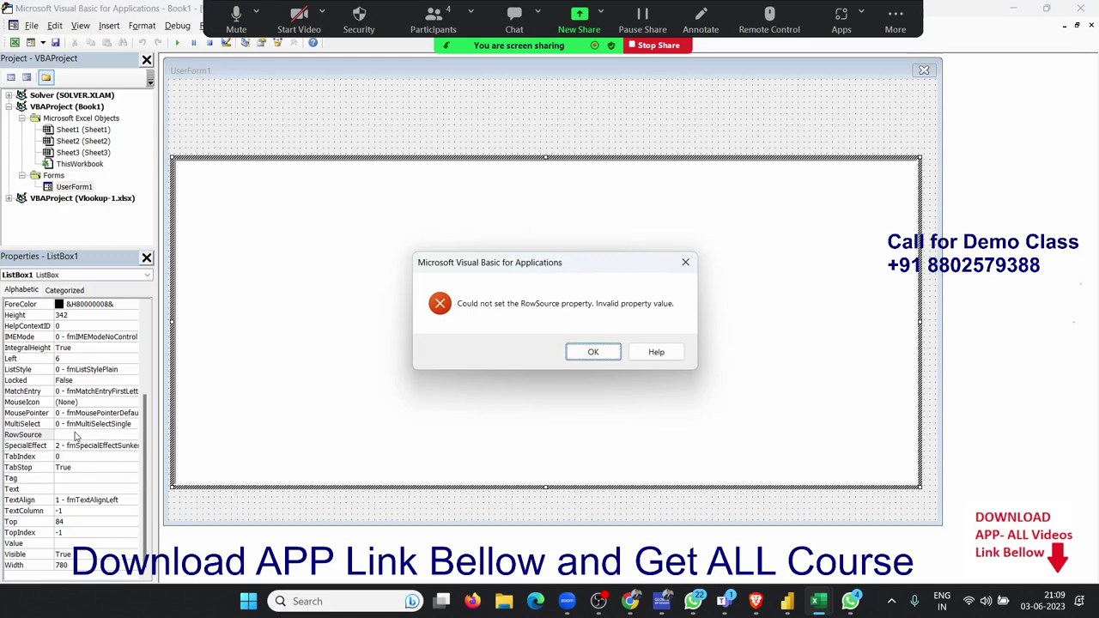
click(593, 353)
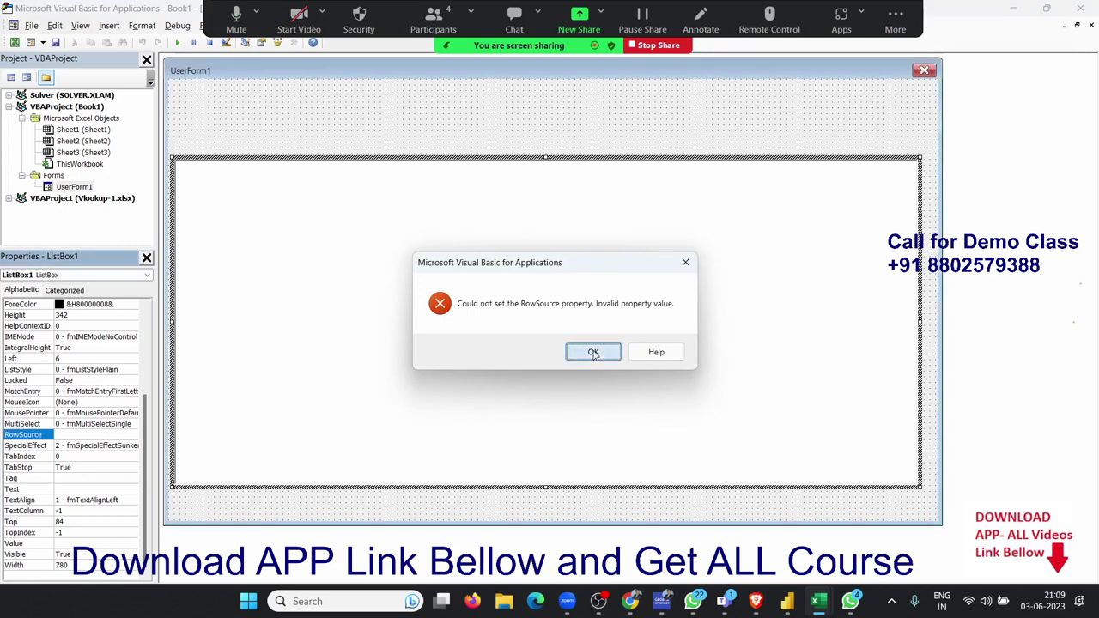
click(90, 435)
Step: Check the sheet data, then change ListBox1's RowSource to sheet1!A1:J254
key(alt+F11)
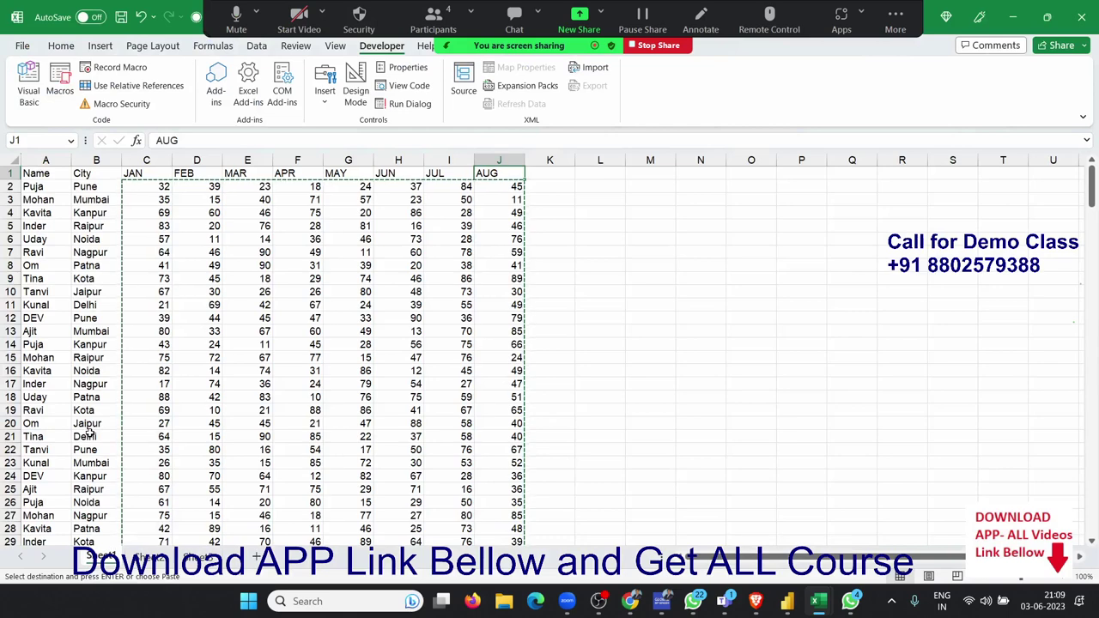
key(alt+F11)
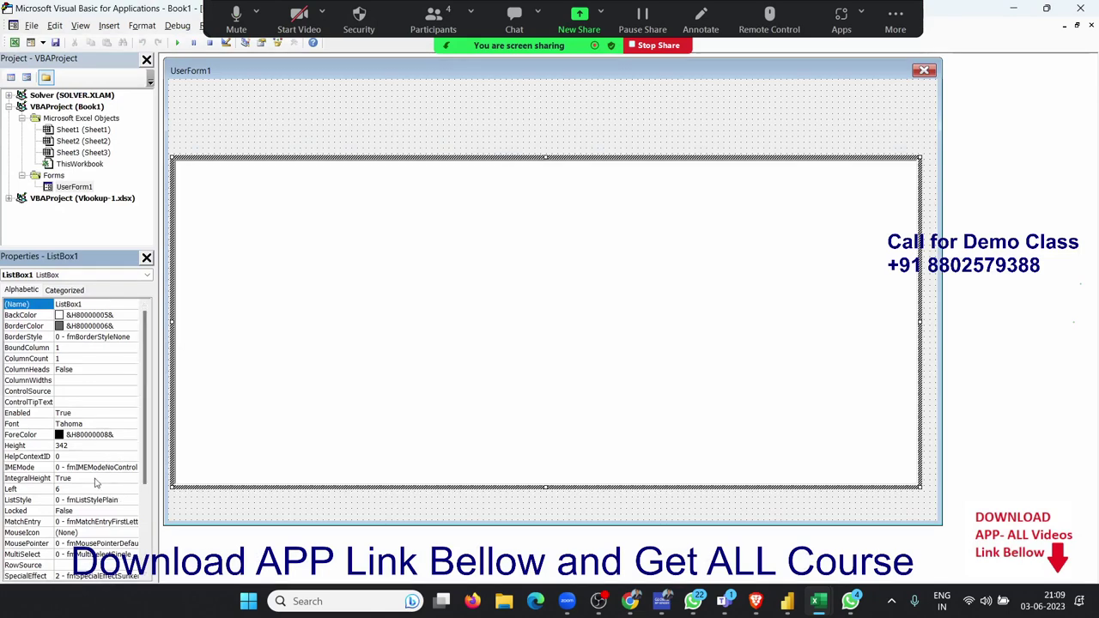
scroll(84, 535, down, 2)
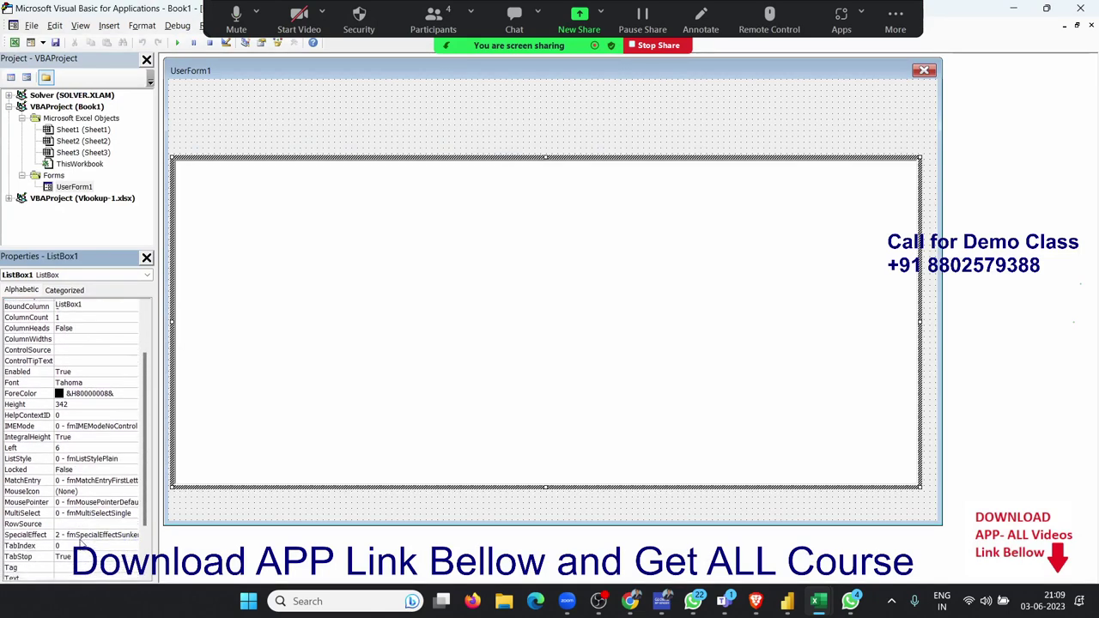
click(78, 501)
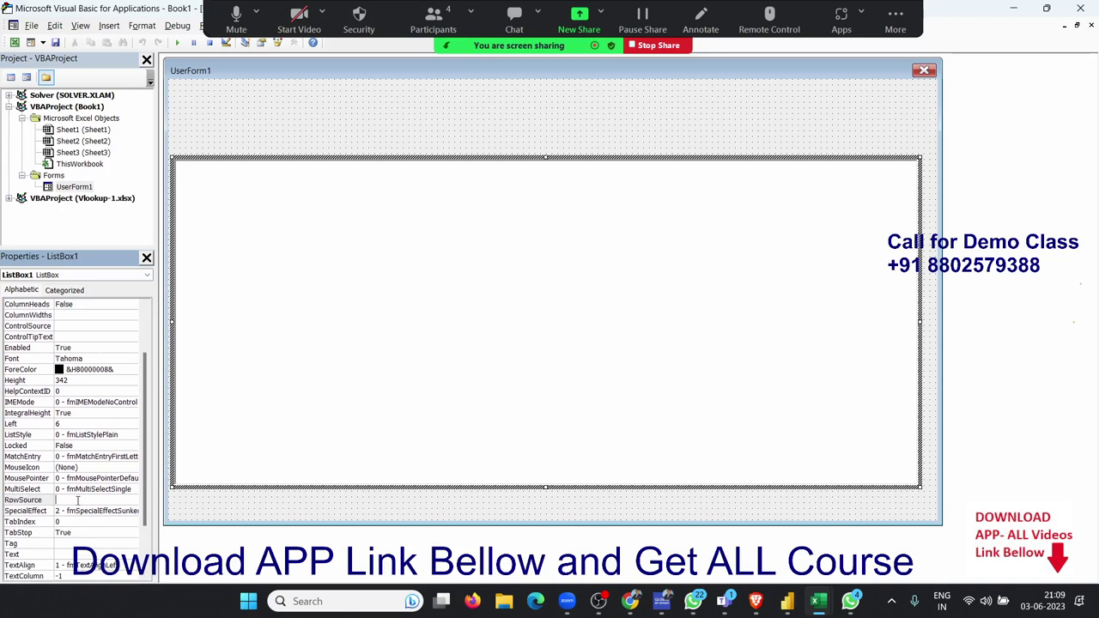
text(shet)
text(1!A1:J)
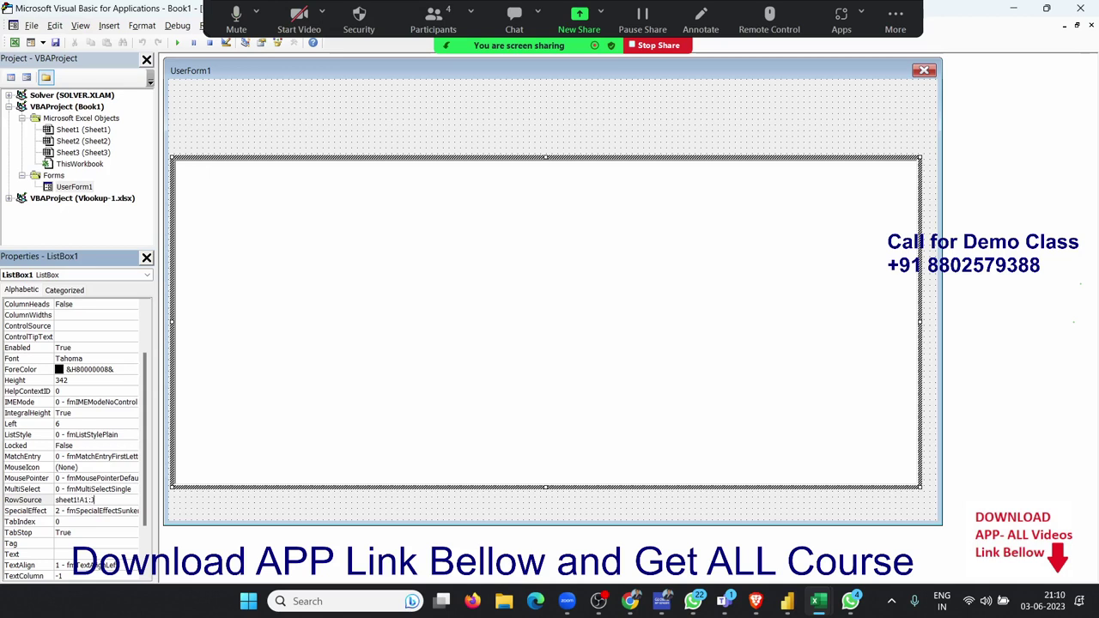
text(54)
key(Return)
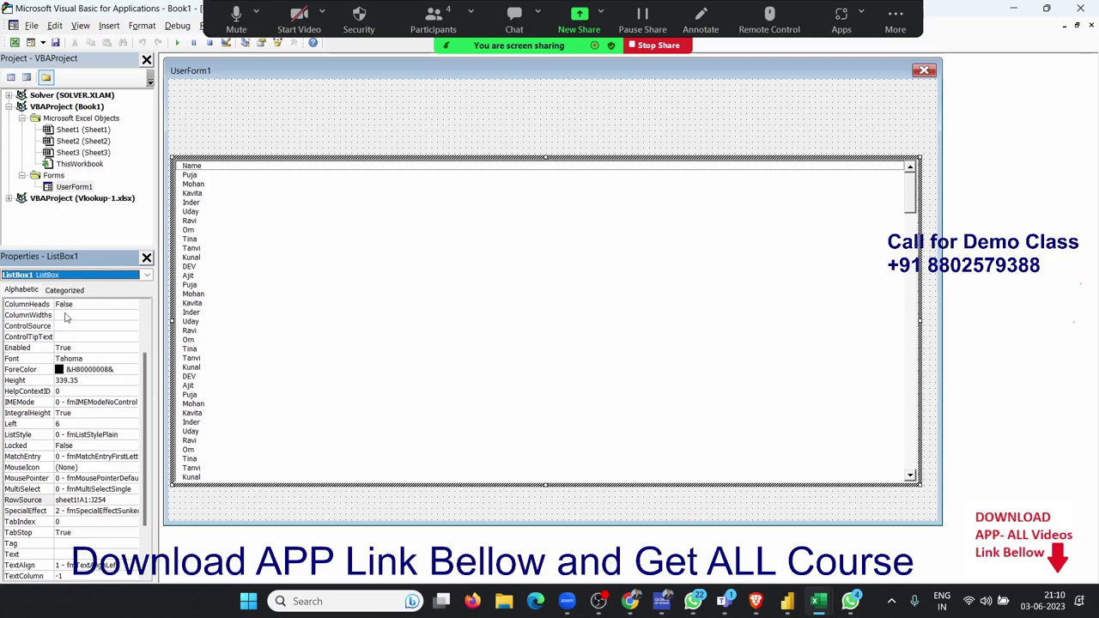
Step: Set ListBox1's ColumnCount to 10 after counting the A1:J1 header columns in the sheet
scroll(69, 318, up, 2)
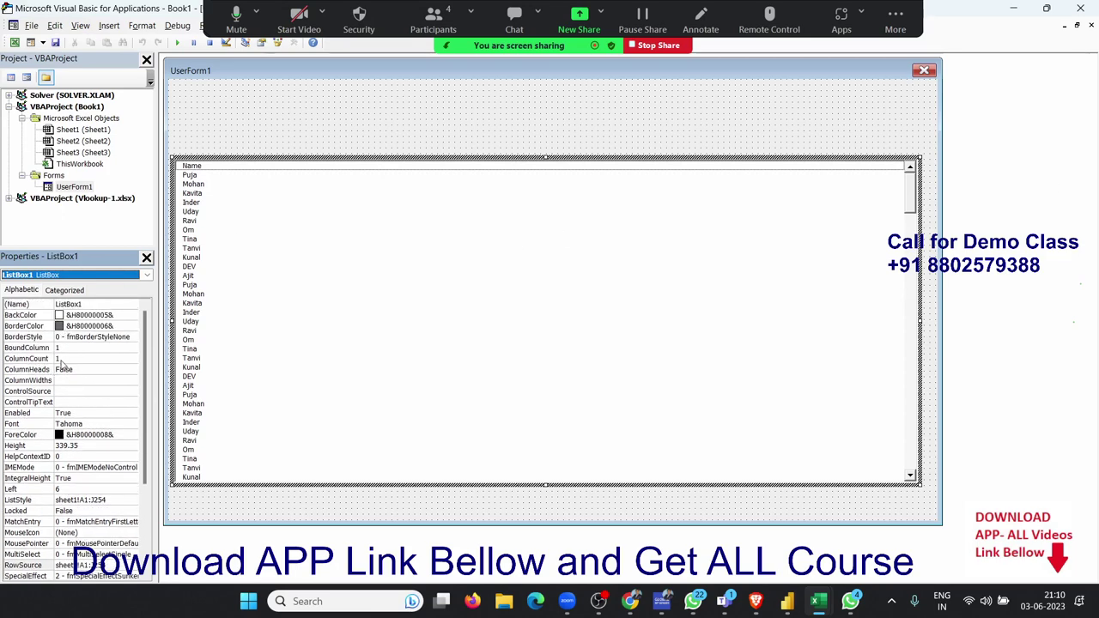
click(61, 359)
click(61, 359)
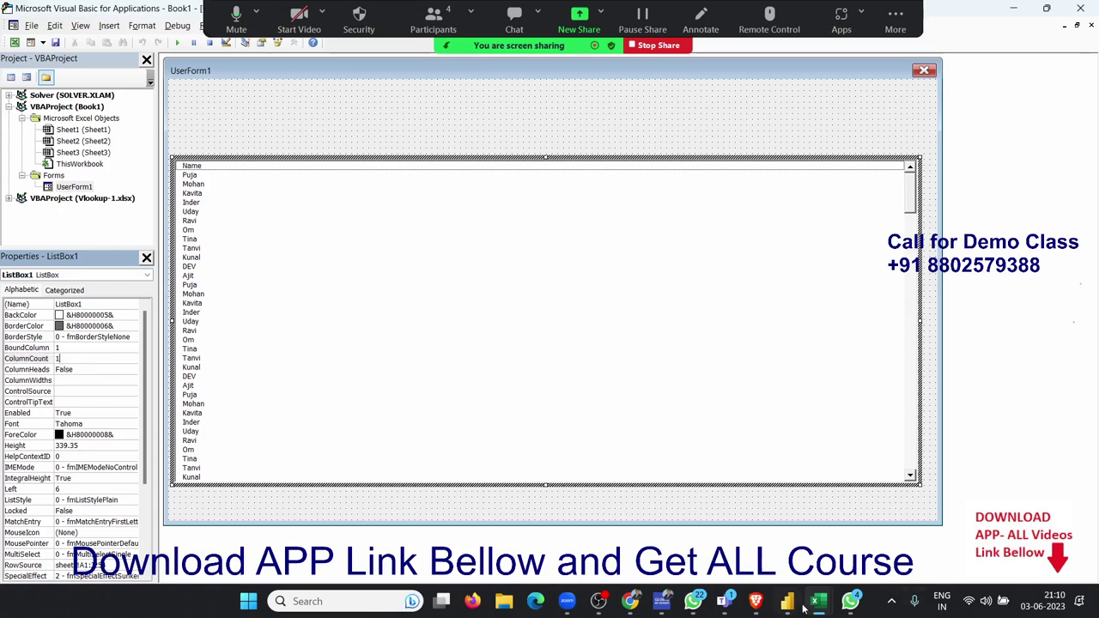
mouse_move(807, 606)
key(alt+F11)
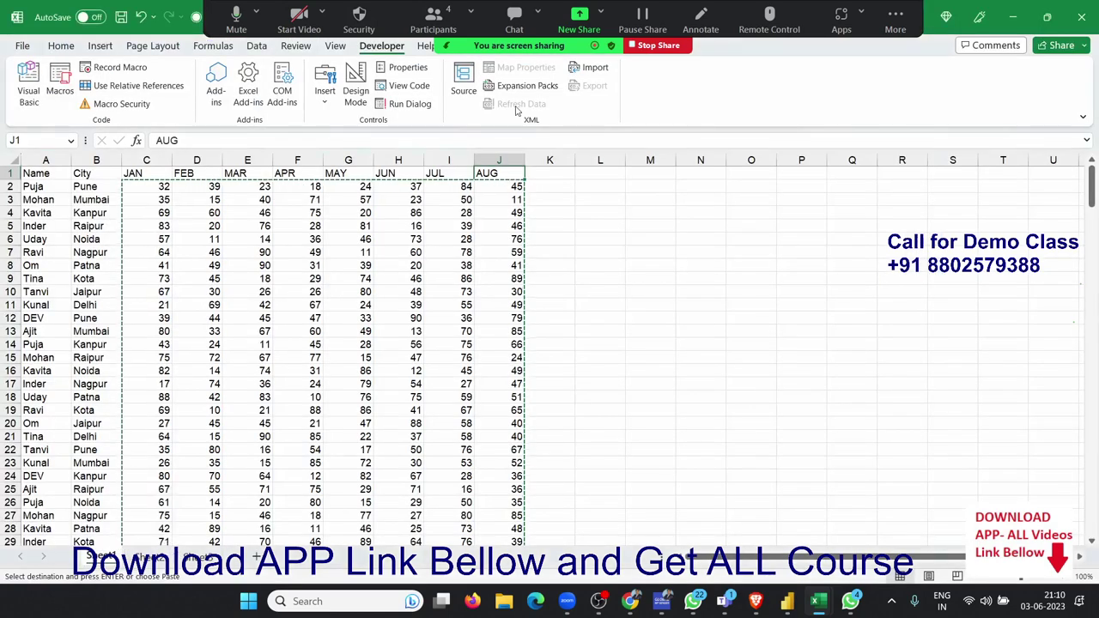
key(ctrl+shift+Left)
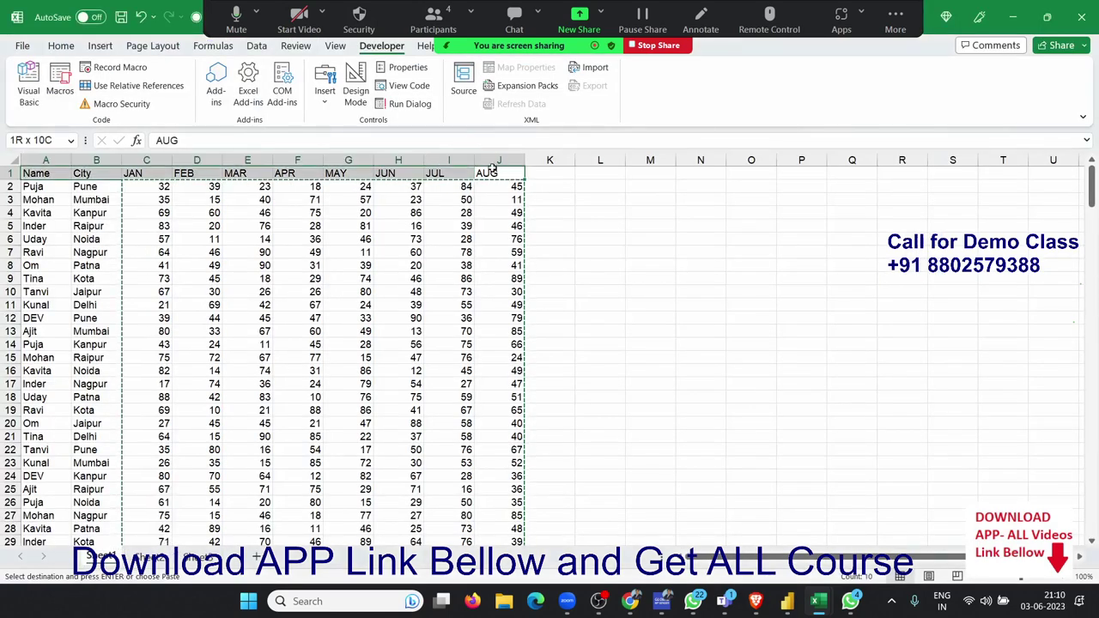
key(alt+F11)
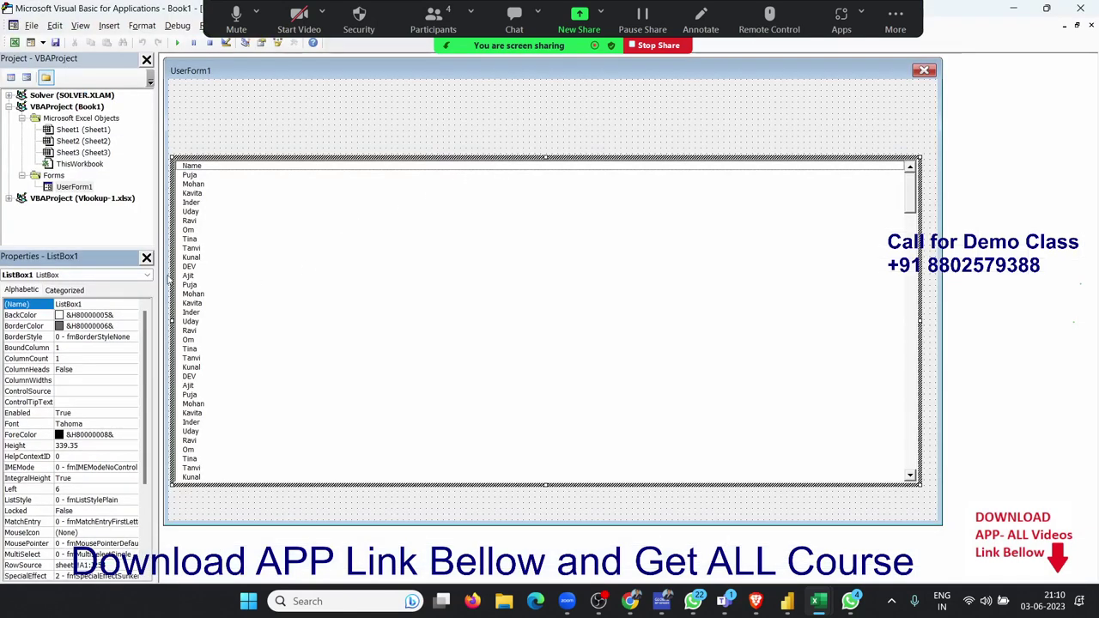
click(75, 359)
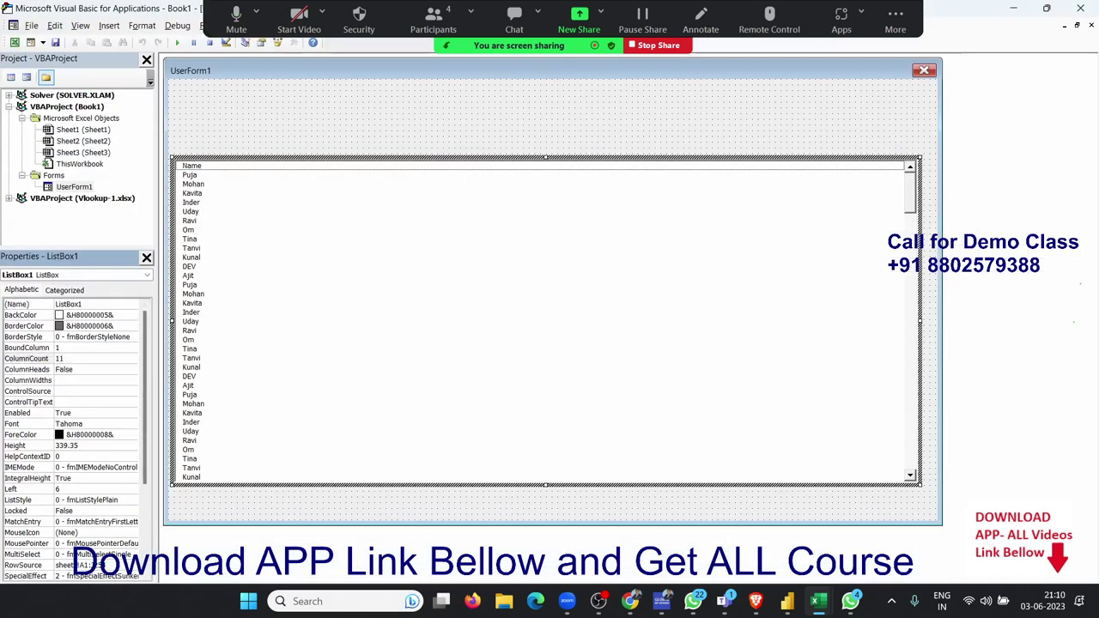
text(10)
key(Return)
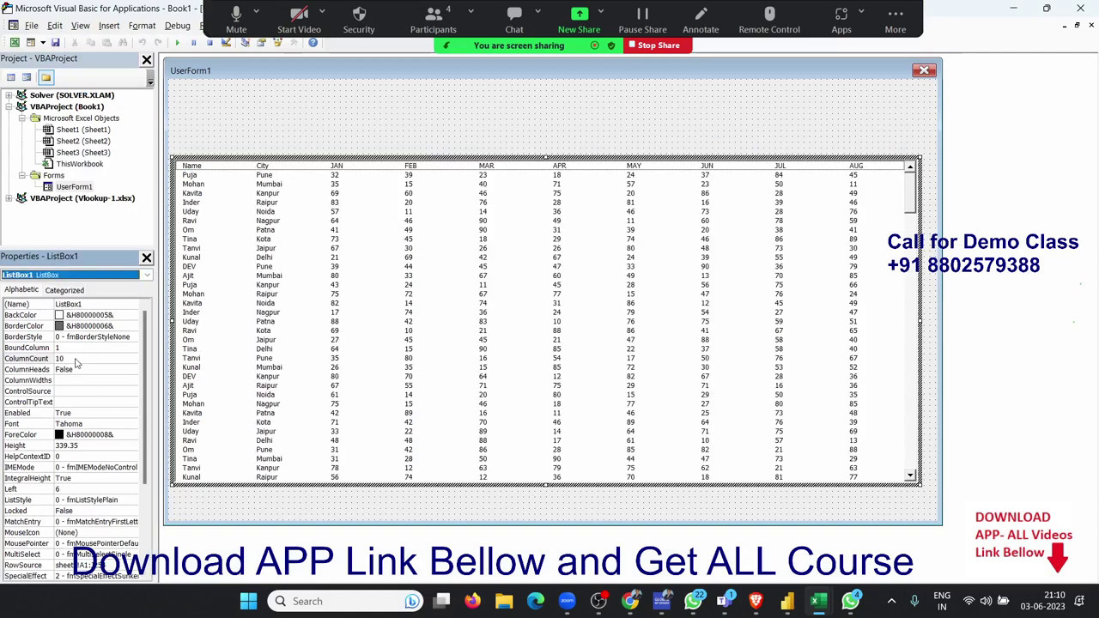
click(594, 306)
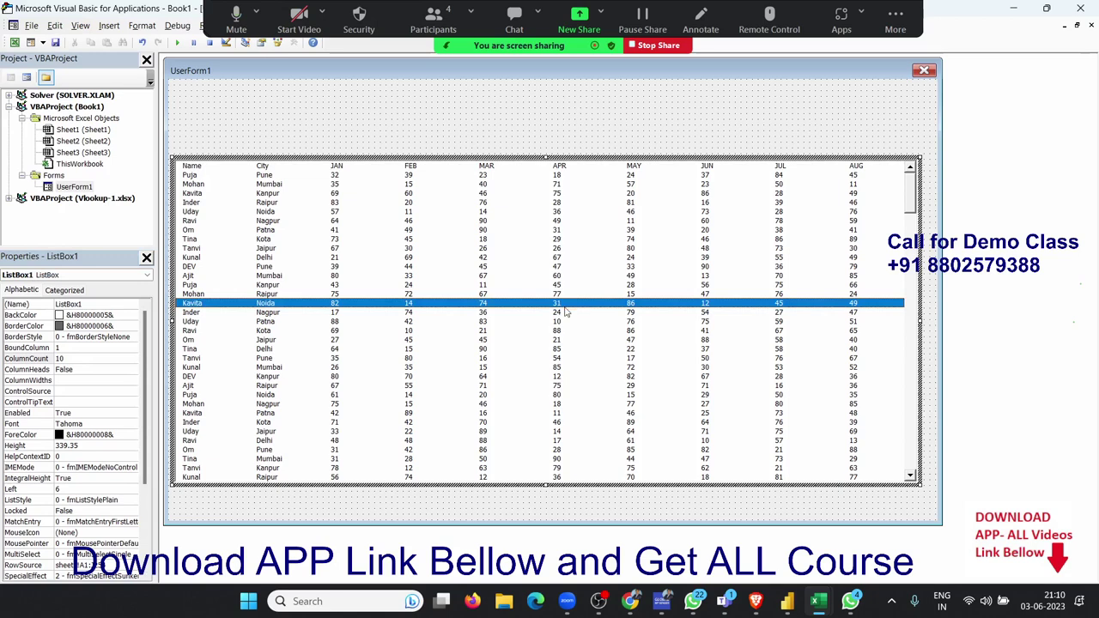
Step: Run the form to preview the list, selecting the Inder and Ajit rows, then close it
click(177, 43)
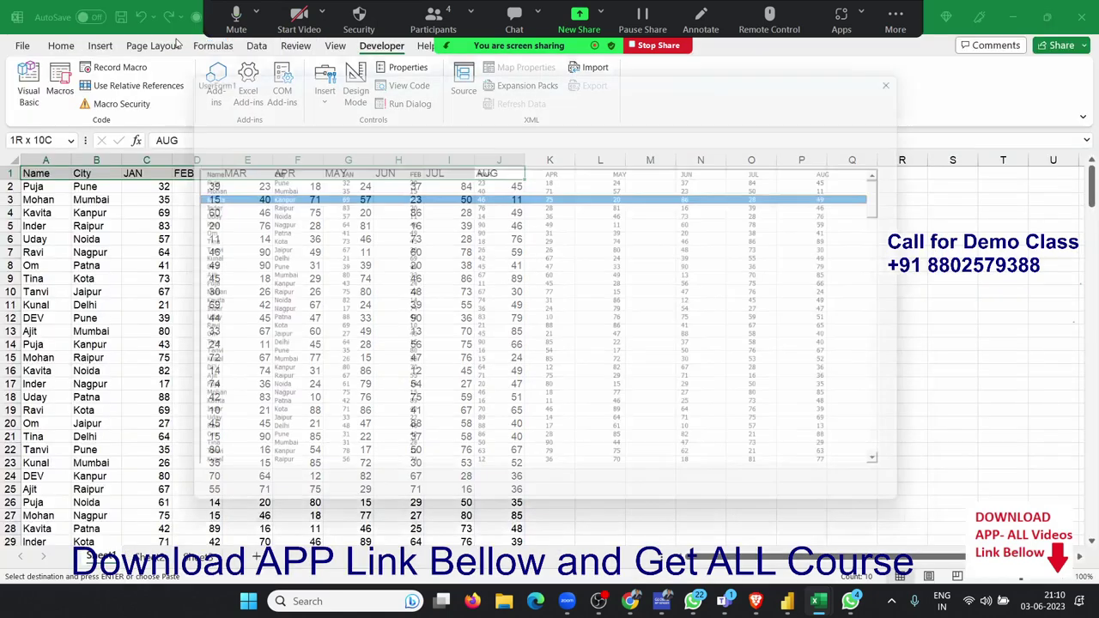
click(547, 203)
click(597, 279)
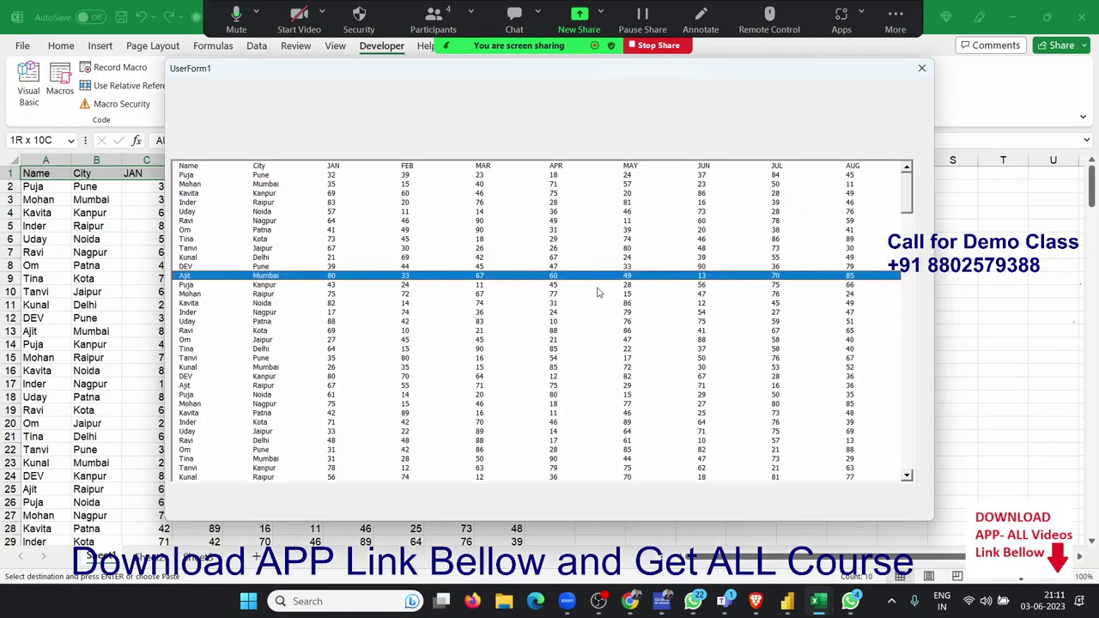
drag(903, 201, 924, 281)
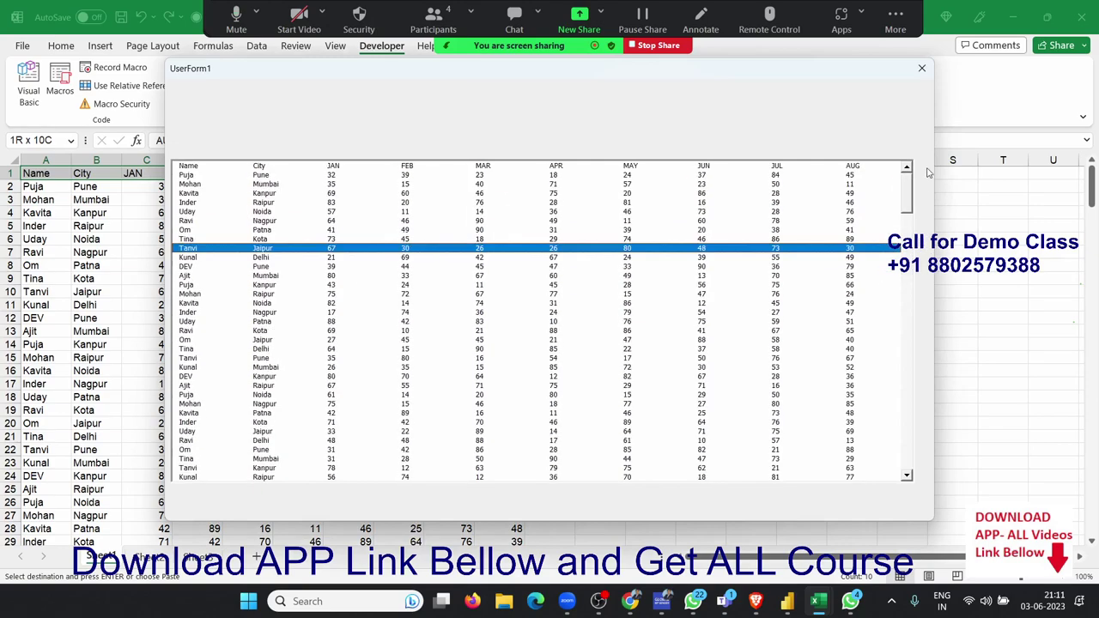
click(923, 68)
Step: Set ListBox1's ColumnHeads to True and run the form to check the Column A–J headers
click(497, 311)
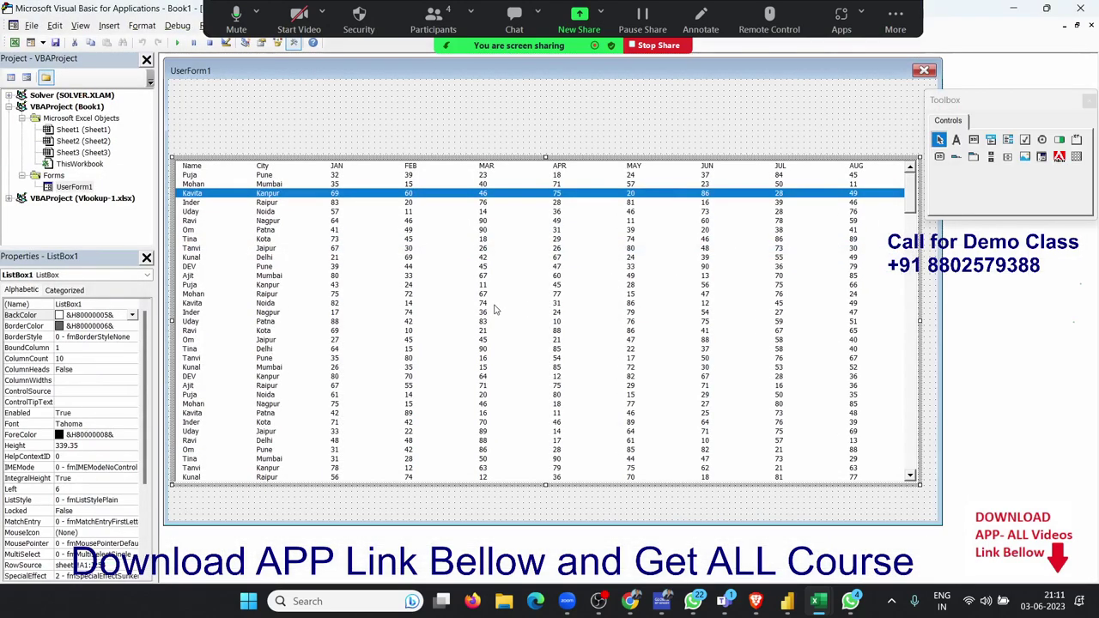
click(10, 375)
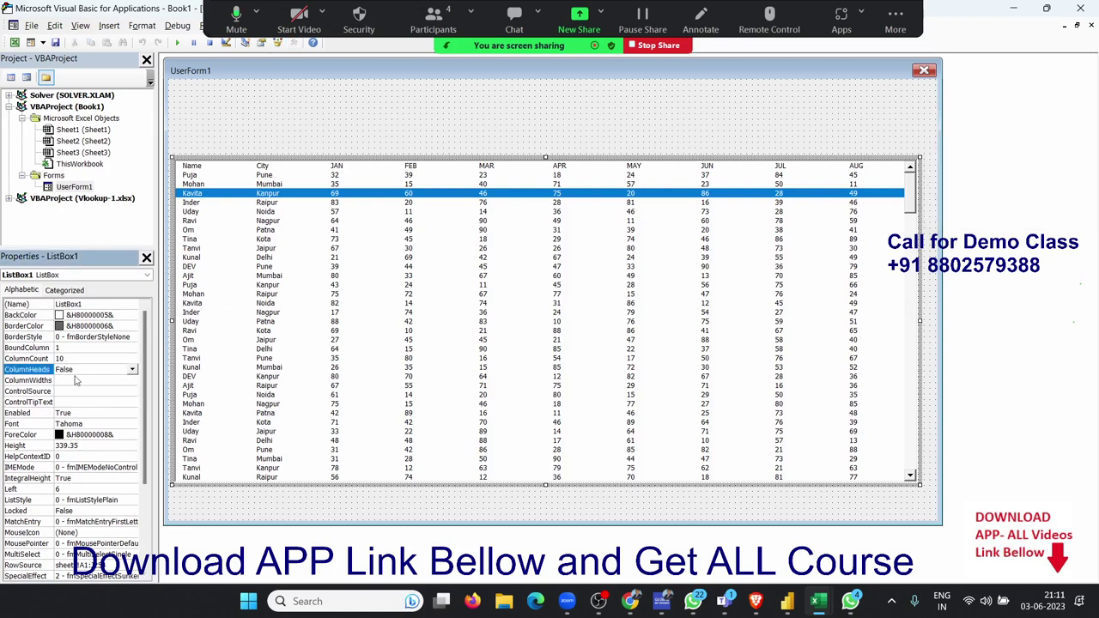
click(132, 370)
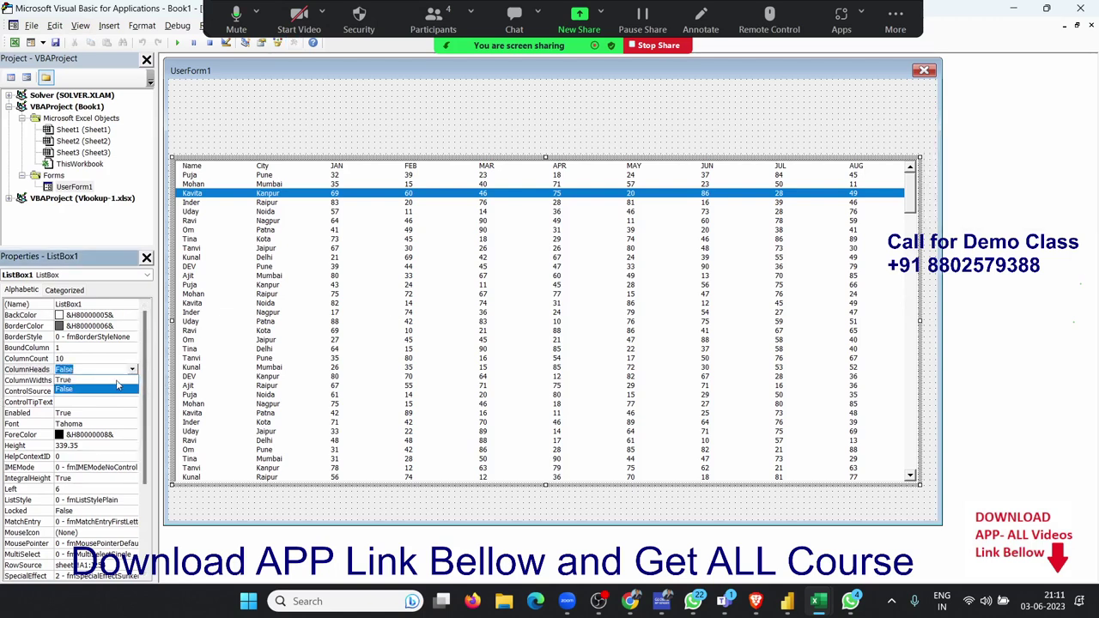
click(117, 380)
click(337, 225)
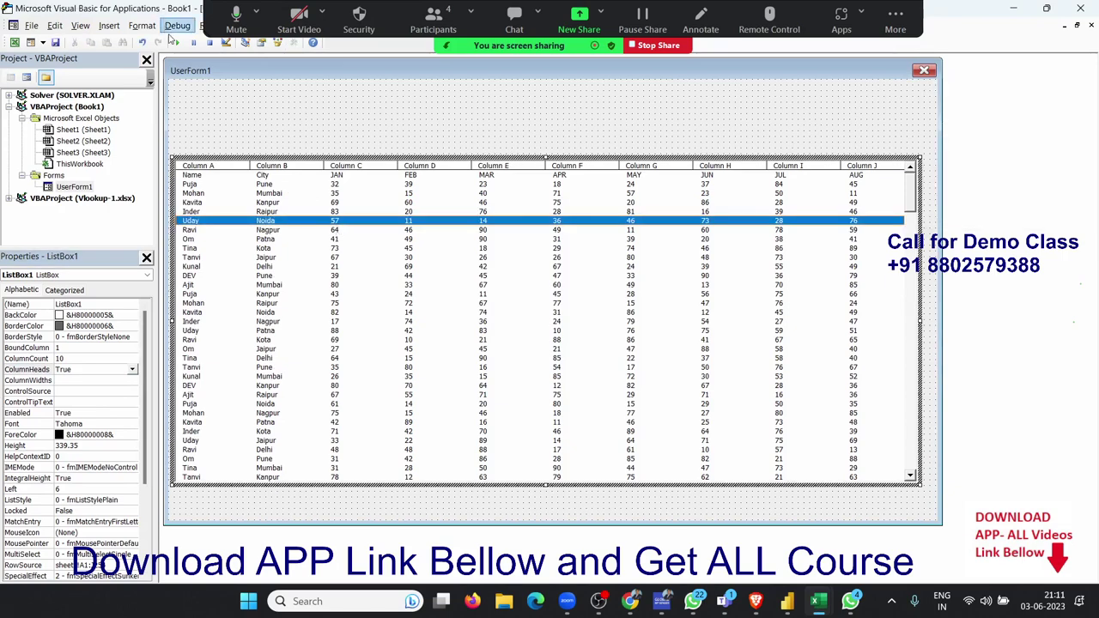
click(177, 42)
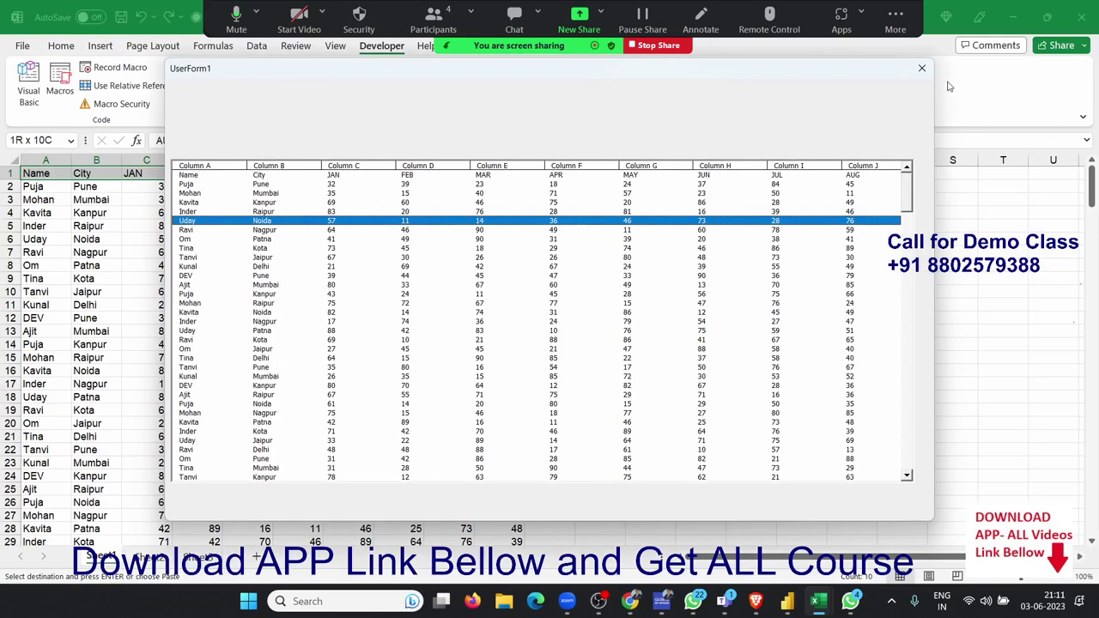
click(921, 69)
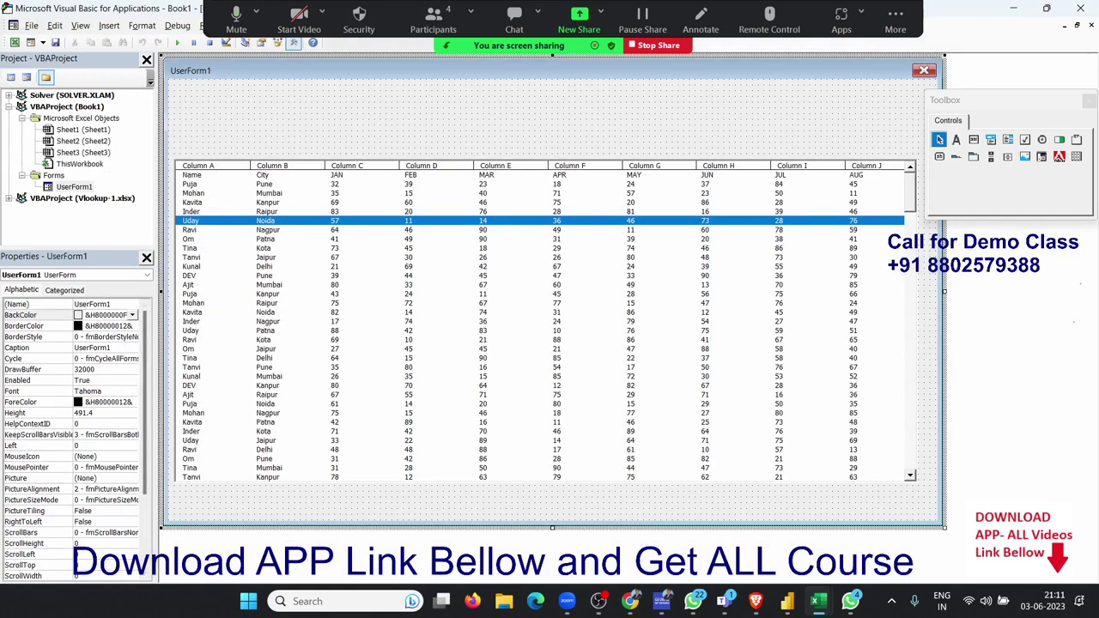
key(F5)
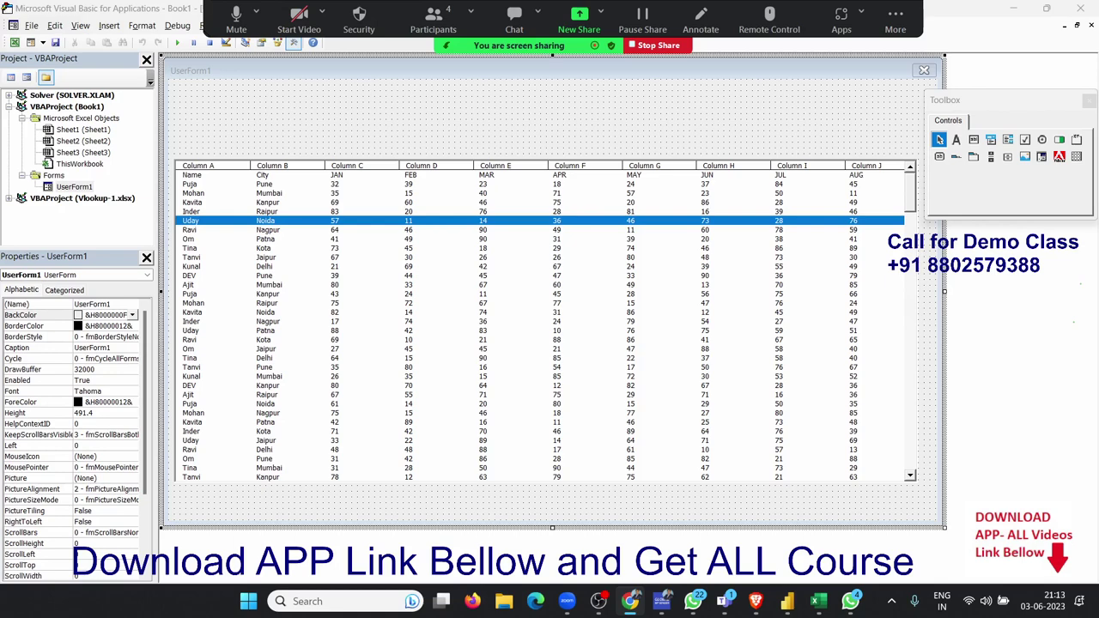
click(334, 384)
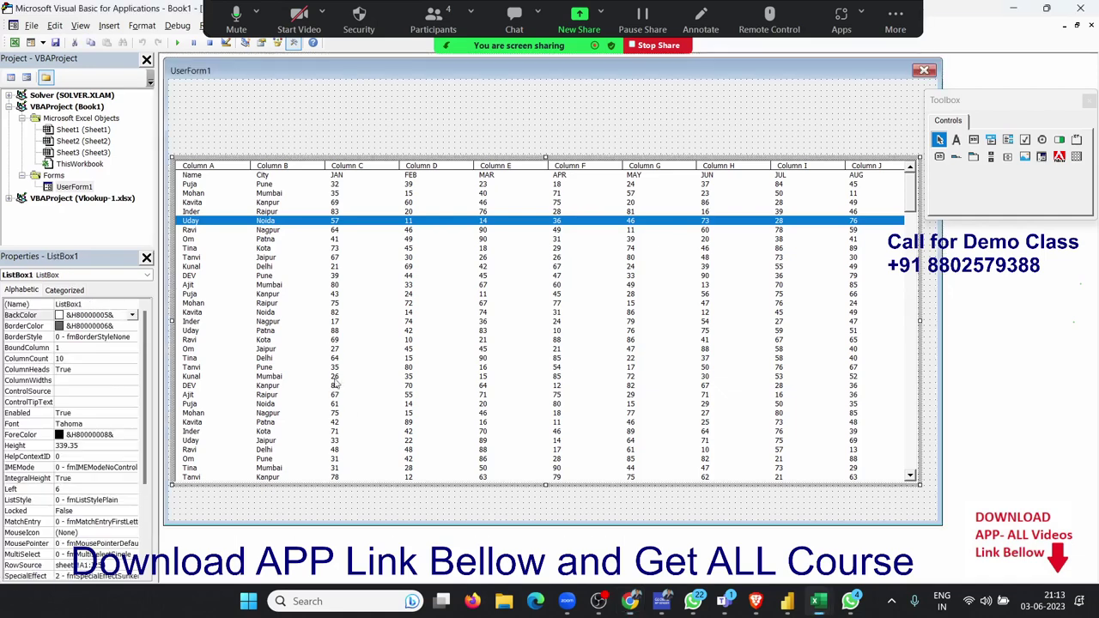
click(319, 271)
click(490, 248)
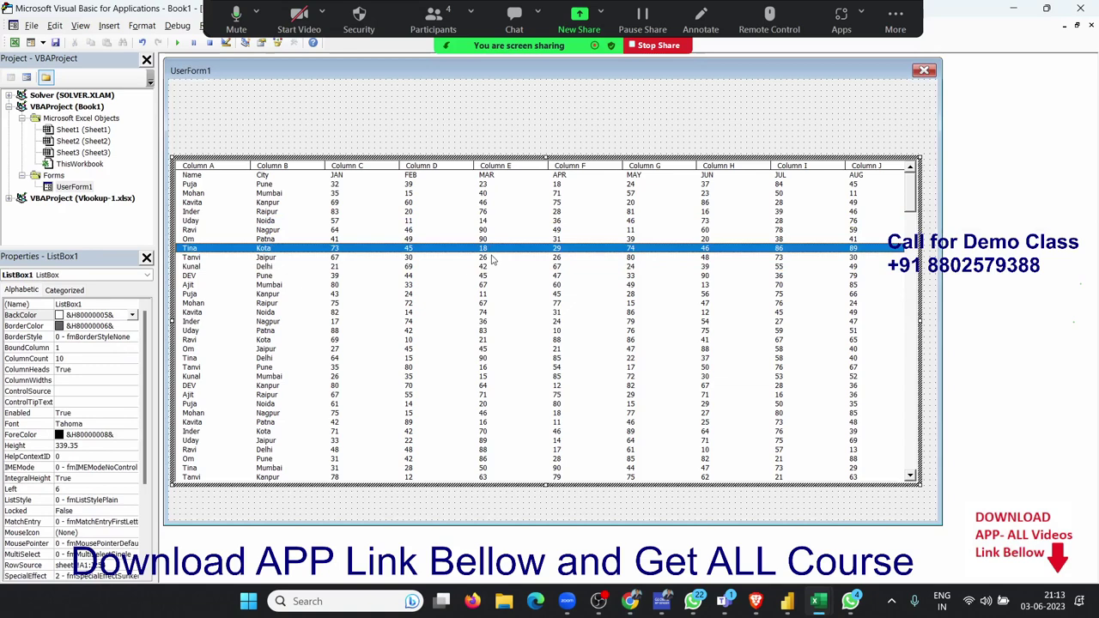
click(417, 135)
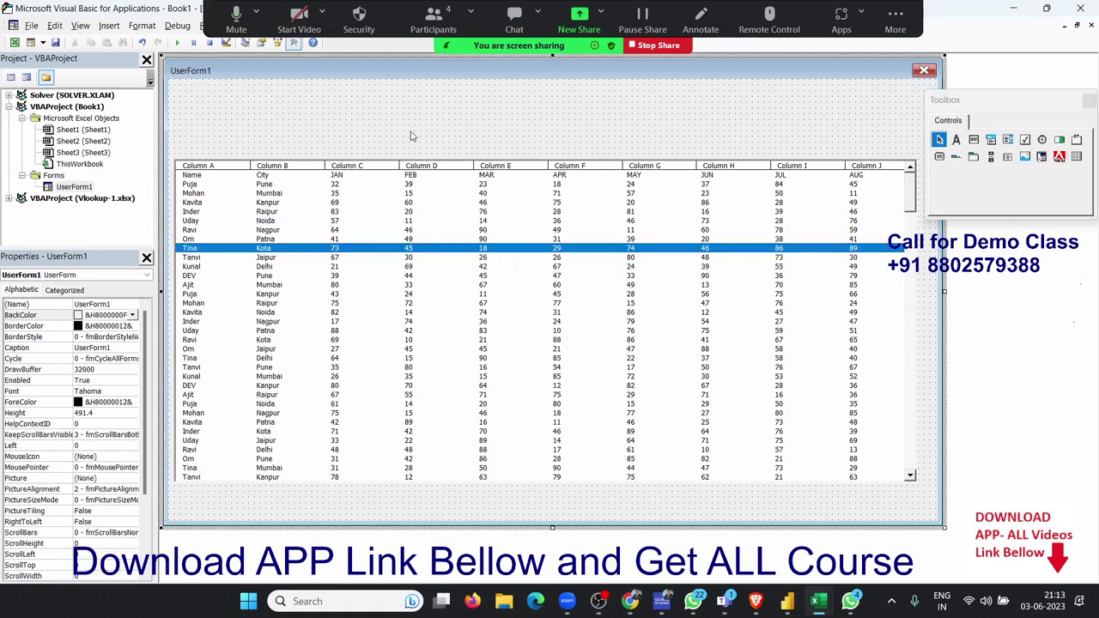
Step: Add a 'Search' label at the form's top-left and shrink it to fit
click(958, 140)
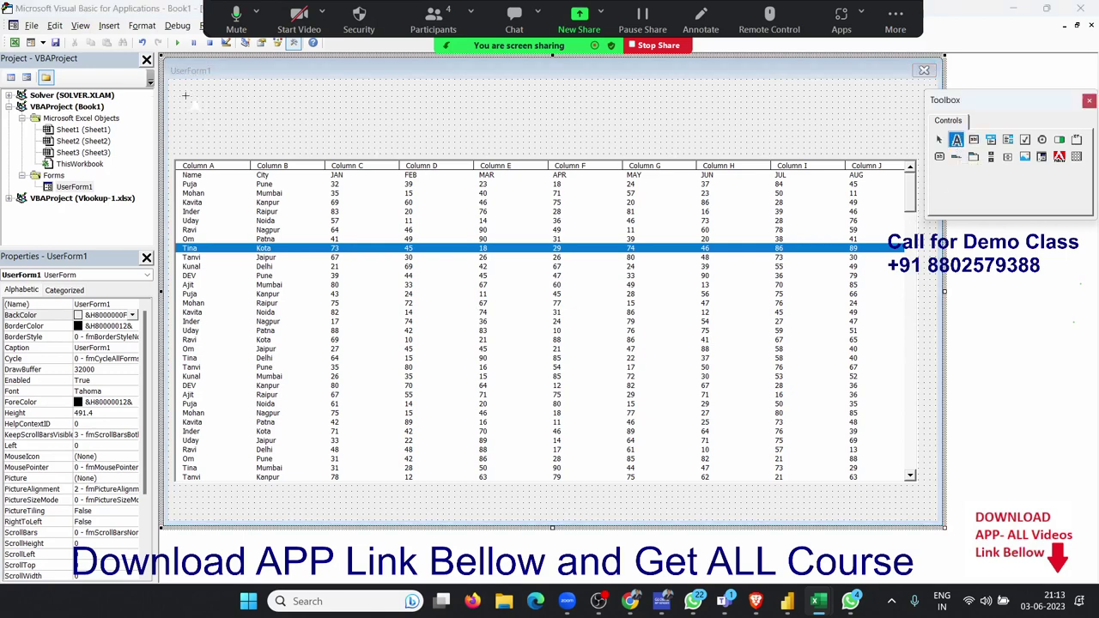
drag(183, 94, 262, 126)
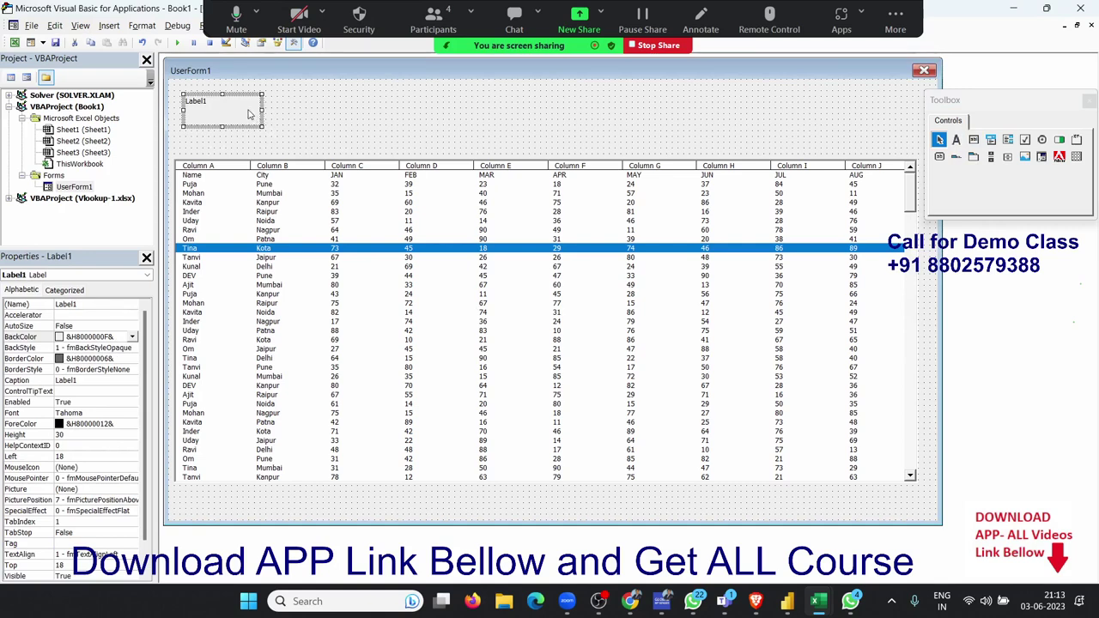
click(249, 109)
key(BackSpace)
key(BackSpace)
key(BackSpace)
key(BackSpace)
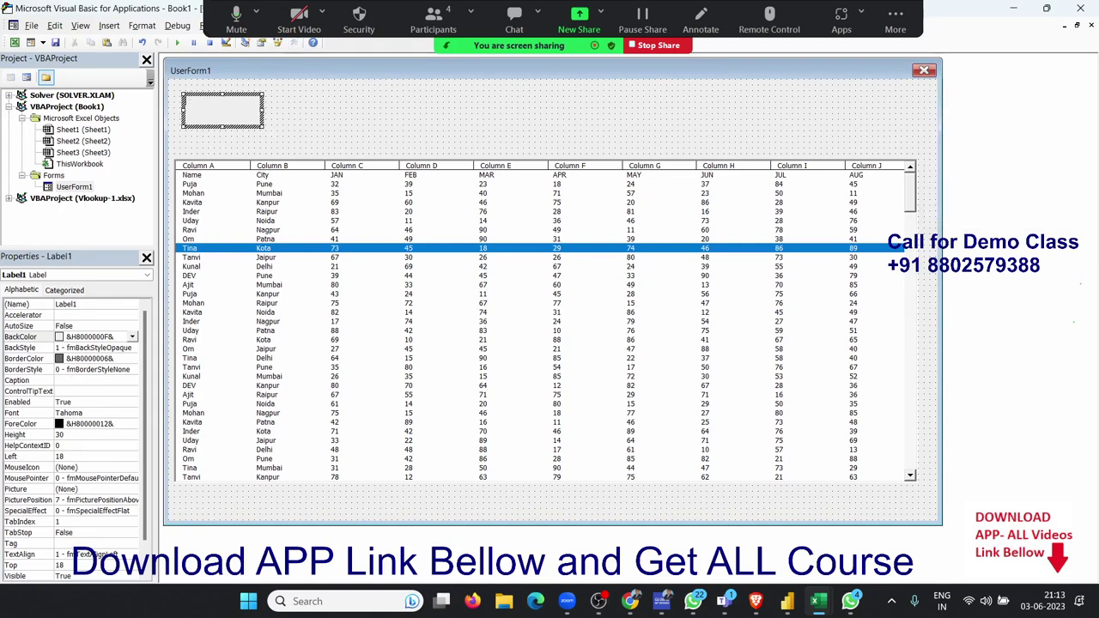
text(Sear)
text(ch)
drag(263, 128, 240, 117)
click(292, 135)
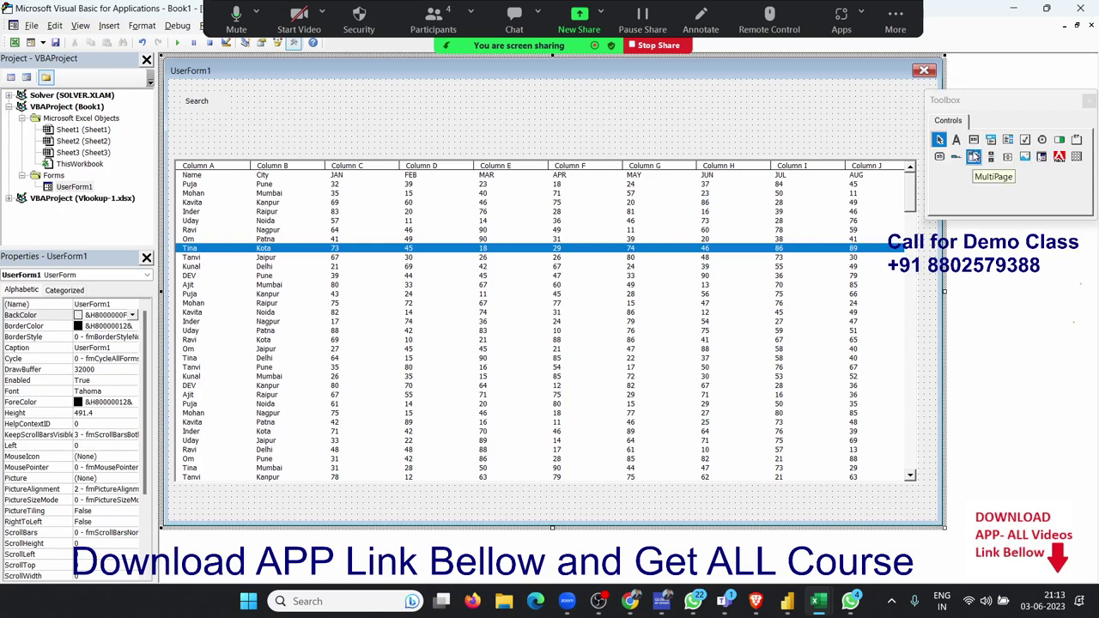
Step: Draw a text box beside the Search label
click(975, 143)
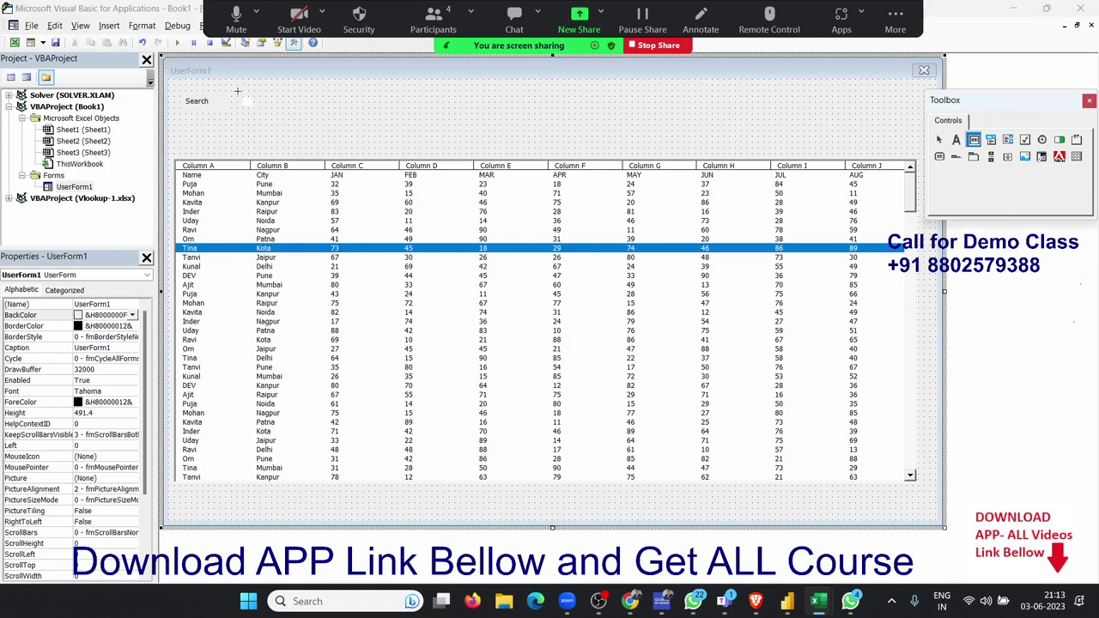
drag(238, 91, 313, 114)
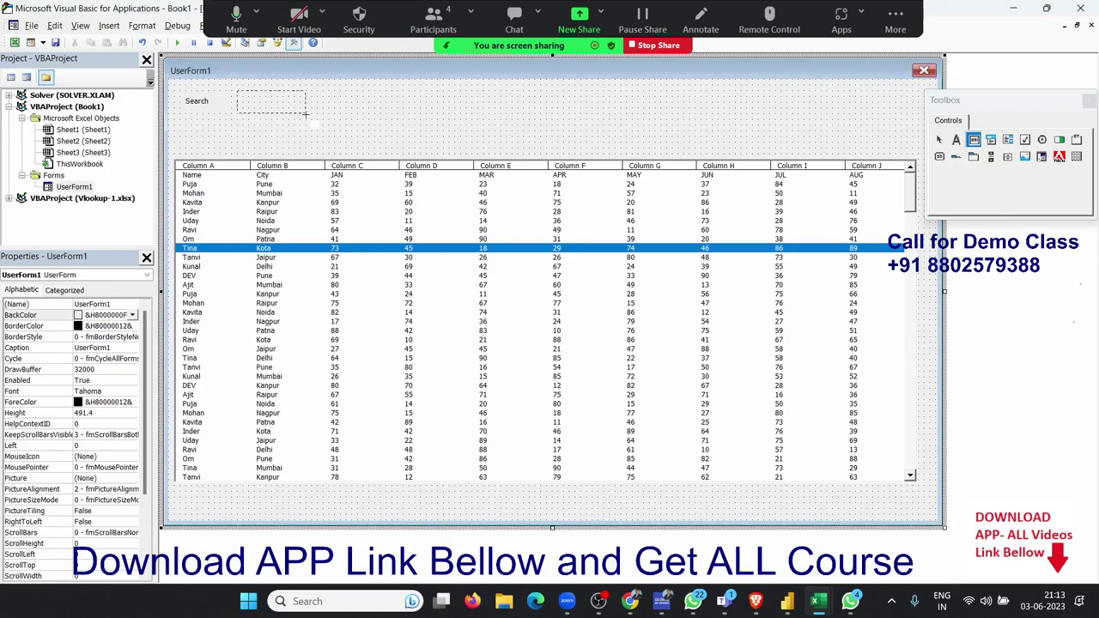
click(403, 120)
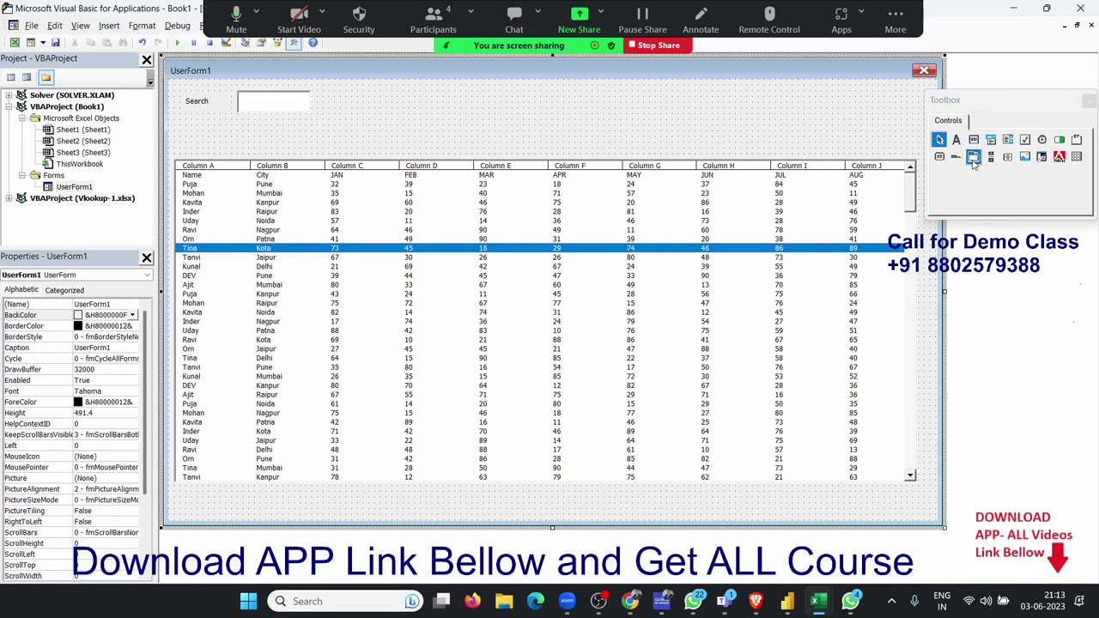
Step: Draw a button right of the search box and caption it 'Get Data'
click(940, 156)
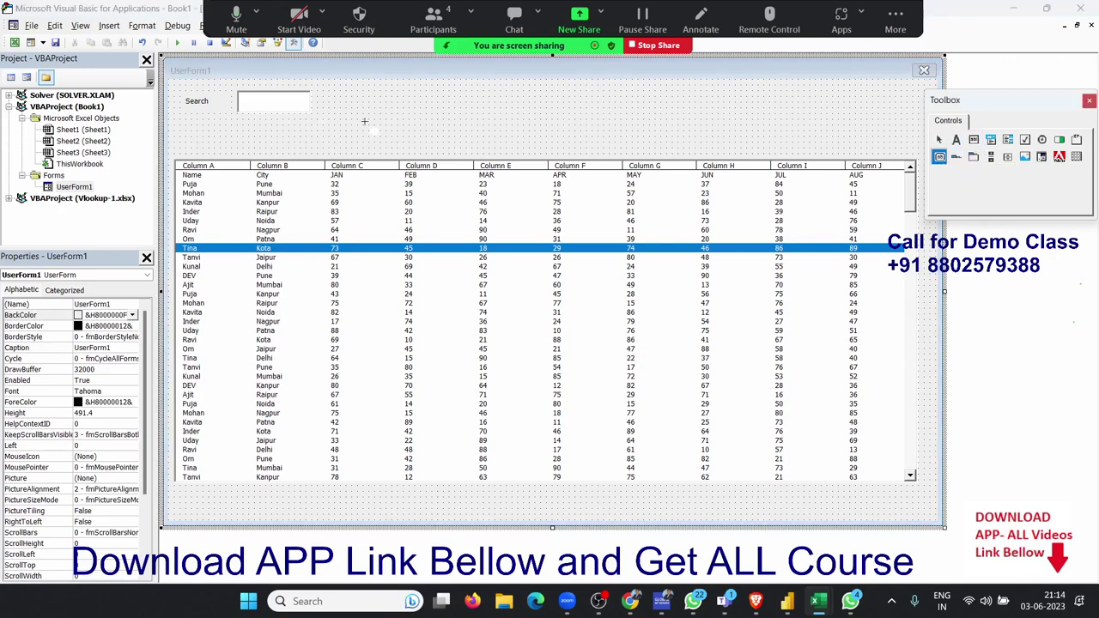
mouse_move(340, 91)
mouse_down()
mouse_move(414, 131)
mouse_move(429, 121)
mouse_up()
key(BackSpace)
key(BackSpace)
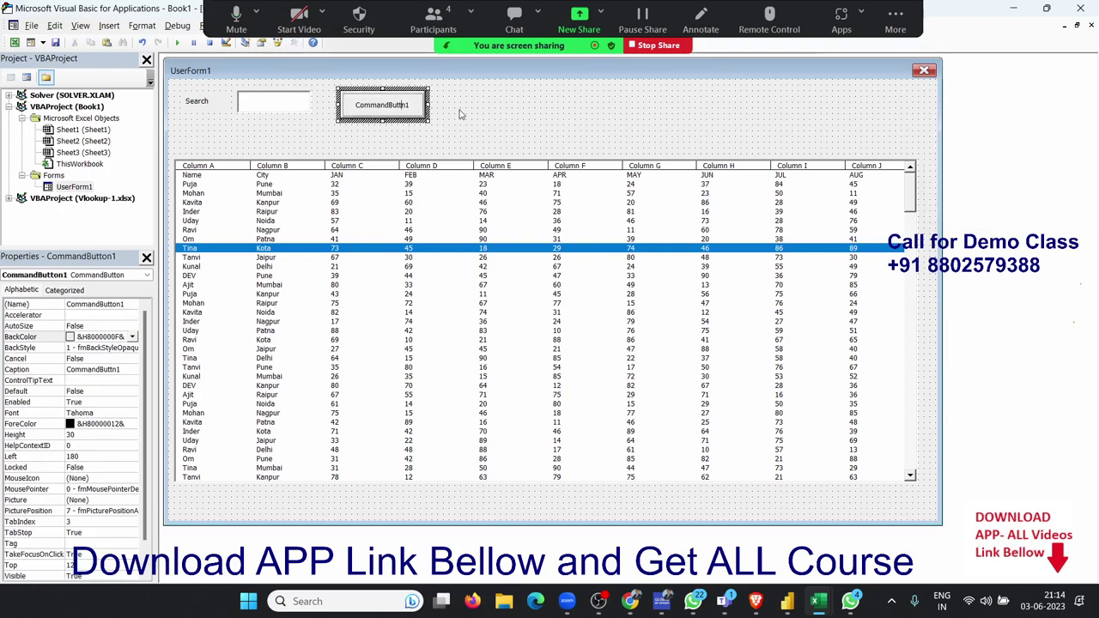
key(BackSpace)
key(BackSpace)
key(BackSpace)
key(BackSpace)
key(BackSpace)
key(BackSpace)
key(BackSpace)
key(BackSpace)
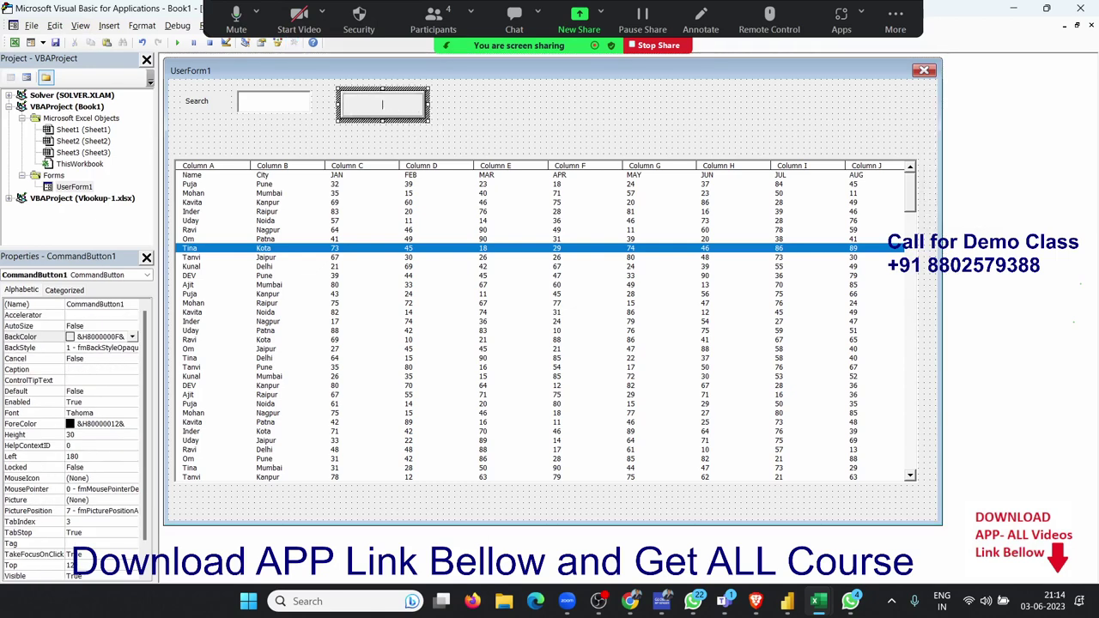
text(Get )
text(Data)
click(502, 137)
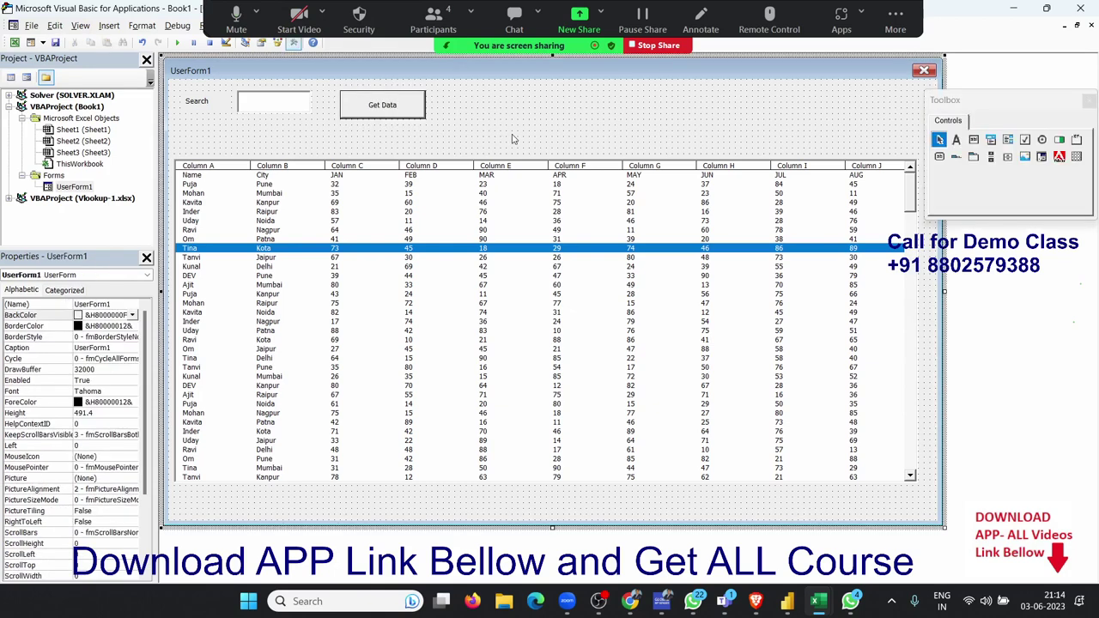
Step: Run UserForm1, click into the Search field and select the Om row in the list
click(176, 42)
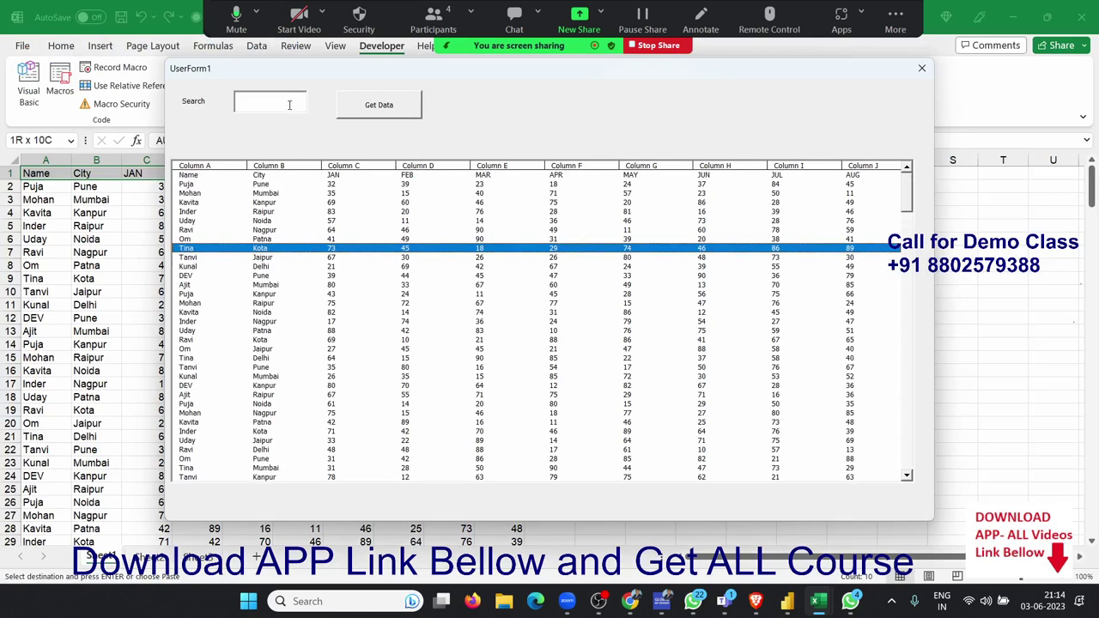
click(289, 103)
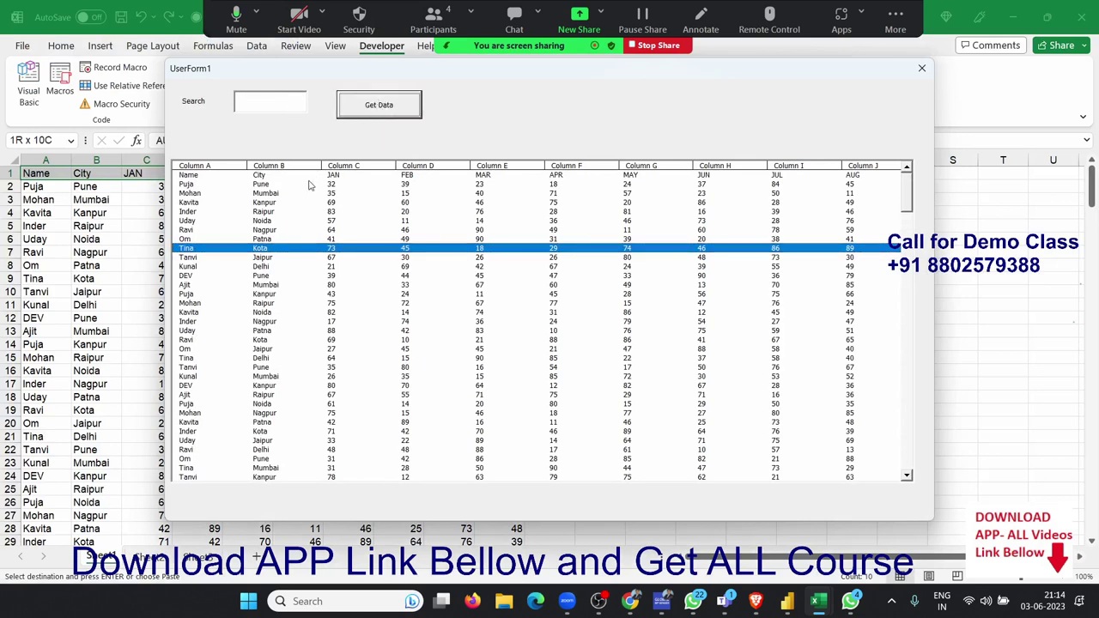
drag(312, 184, 322, 248)
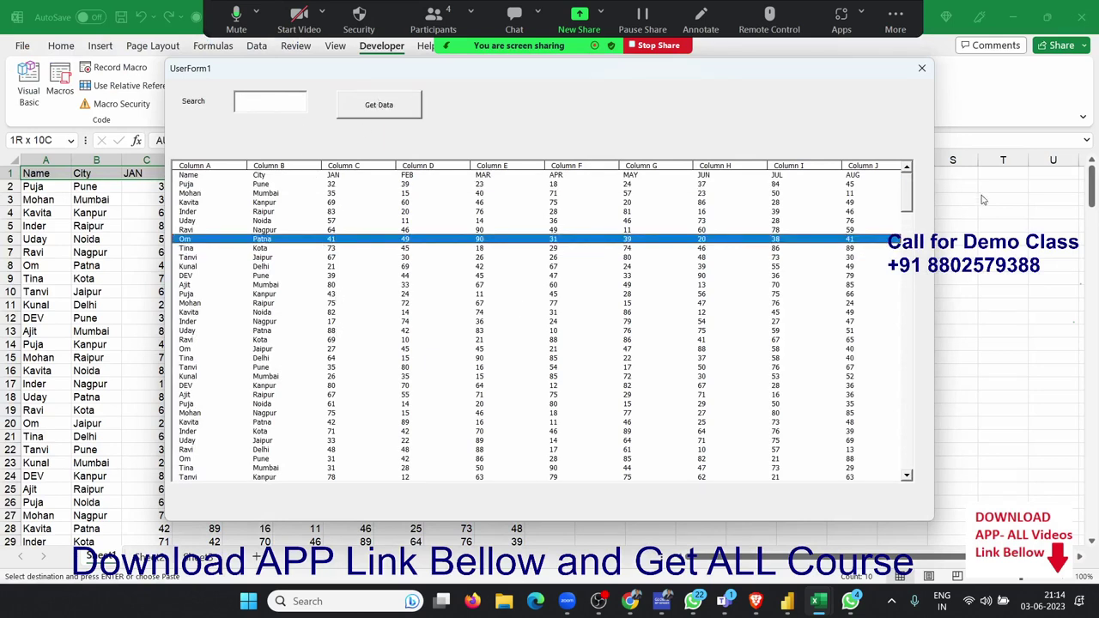
mouse_move(907, 196)
mouse_down()
mouse_move(902, 462)
mouse_move(890, 163)
mouse_up()
Step: Close the running form, delete ListBox1's sheet1!A1:J254 RowSource, and select the Search text box
click(921, 68)
click(545, 258)
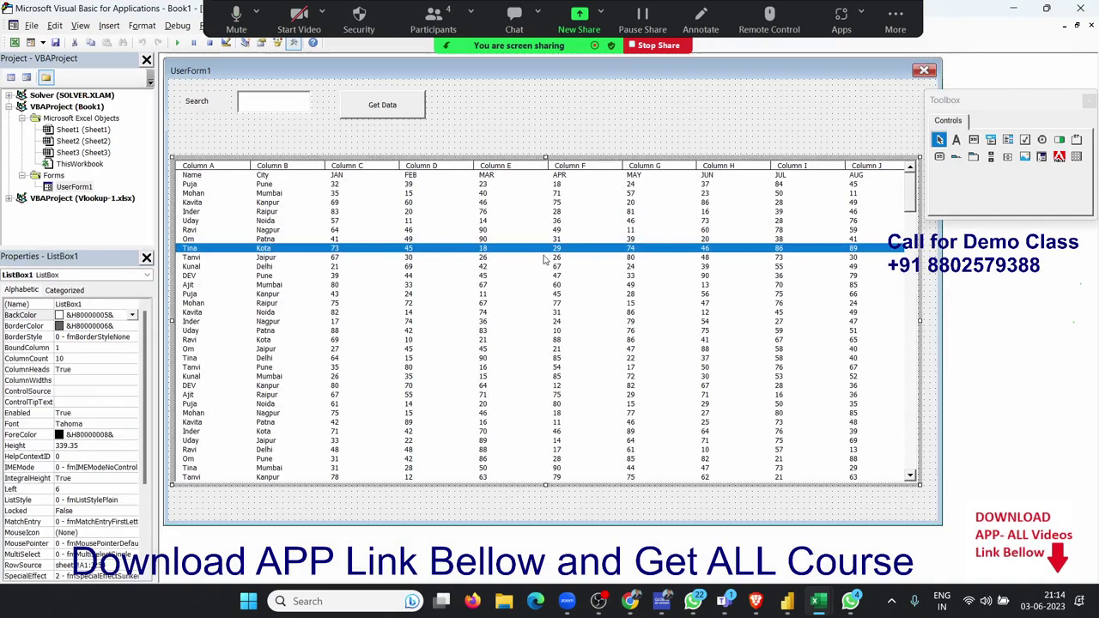
scroll(150, 495, down, 3)
scroll(97, 509, down, 3)
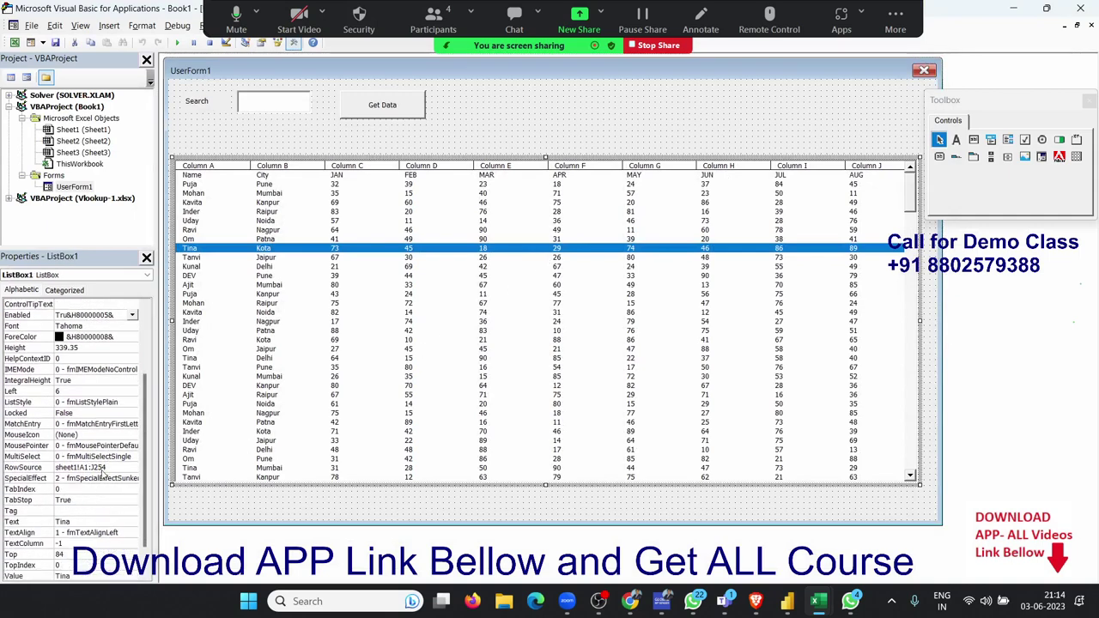
click(104, 468)
double_click(102, 466)
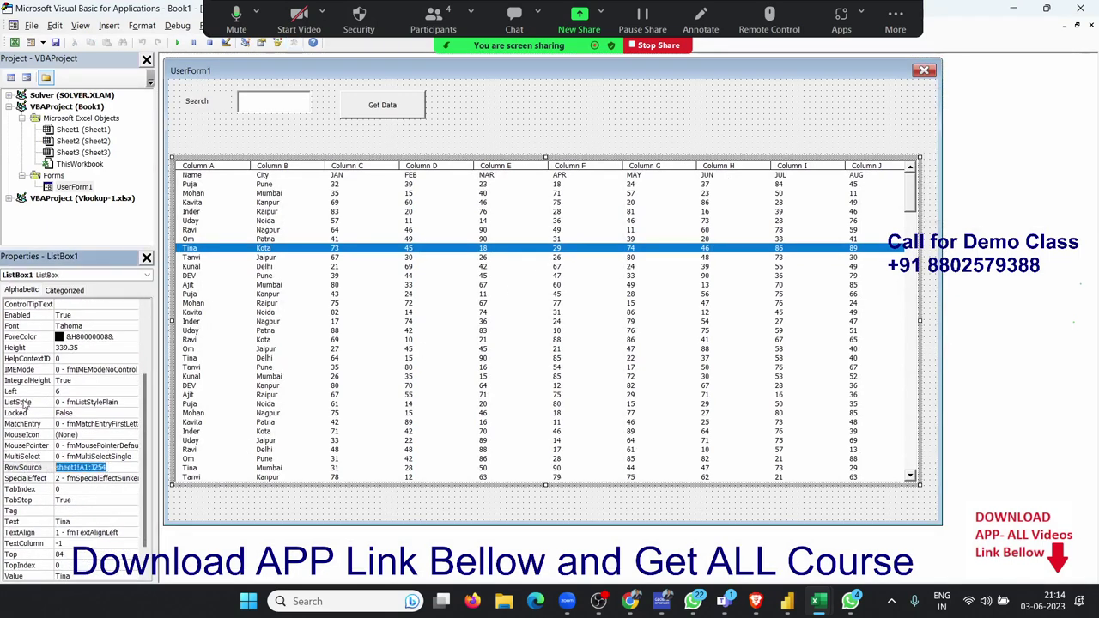
key(Delete)
key(Return)
click(417, 287)
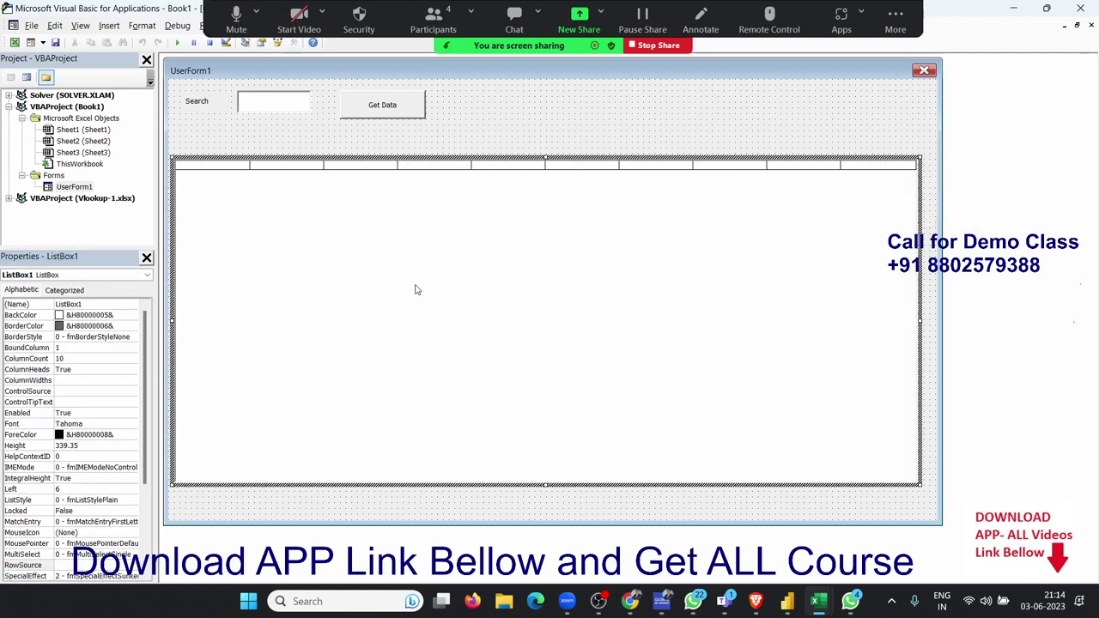
click(363, 151)
click(302, 114)
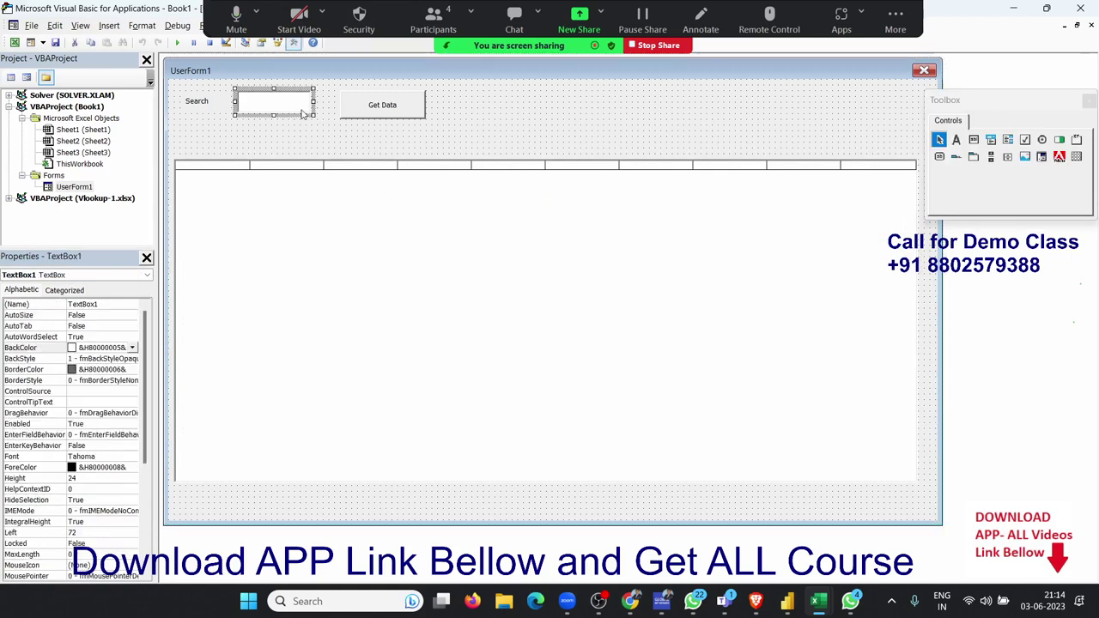
Step: Open the Get Data button's CommandButton1_Click procedure with blank lines ready for code
click(335, 131)
double_click(368, 103)
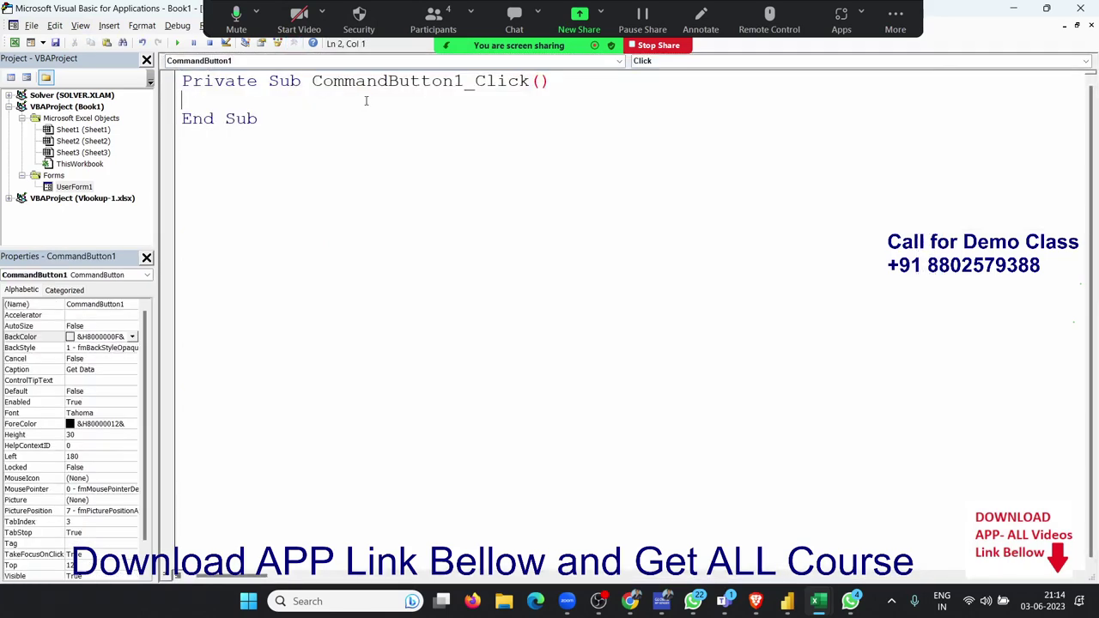
key(Return)
key(Return)
key(Up)
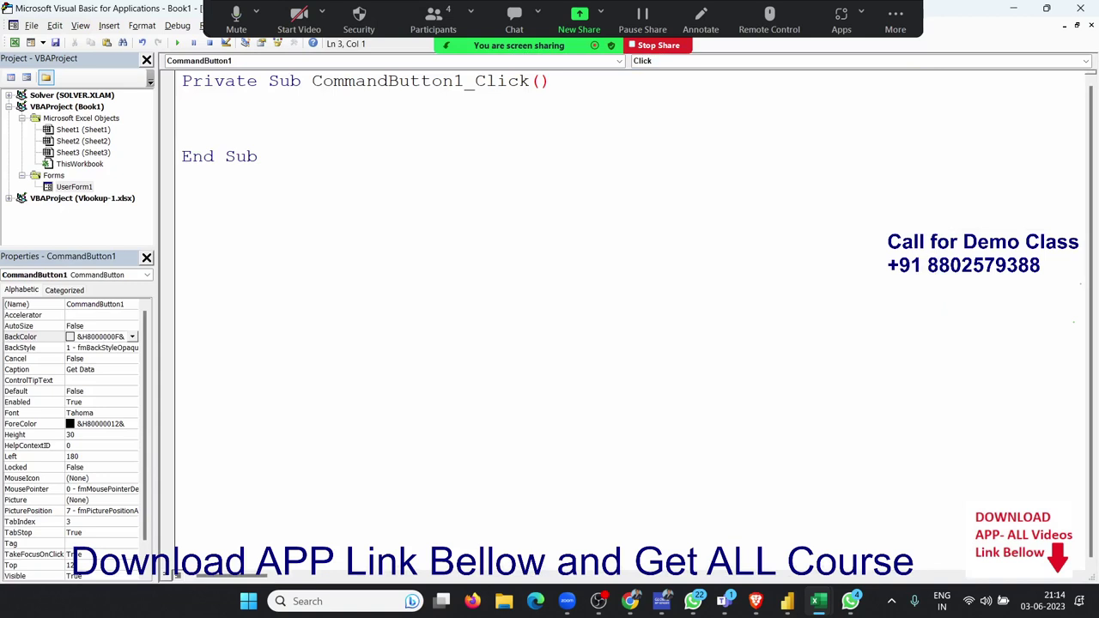
click(182, 99)
Step: Declare Dim dt() As Long in the click procedure
text(dim )
text(dt)
key(BackSpace)
text(() )
text(as)
key(BackSpace)
key(BackSpace)
text(as )
text(I)
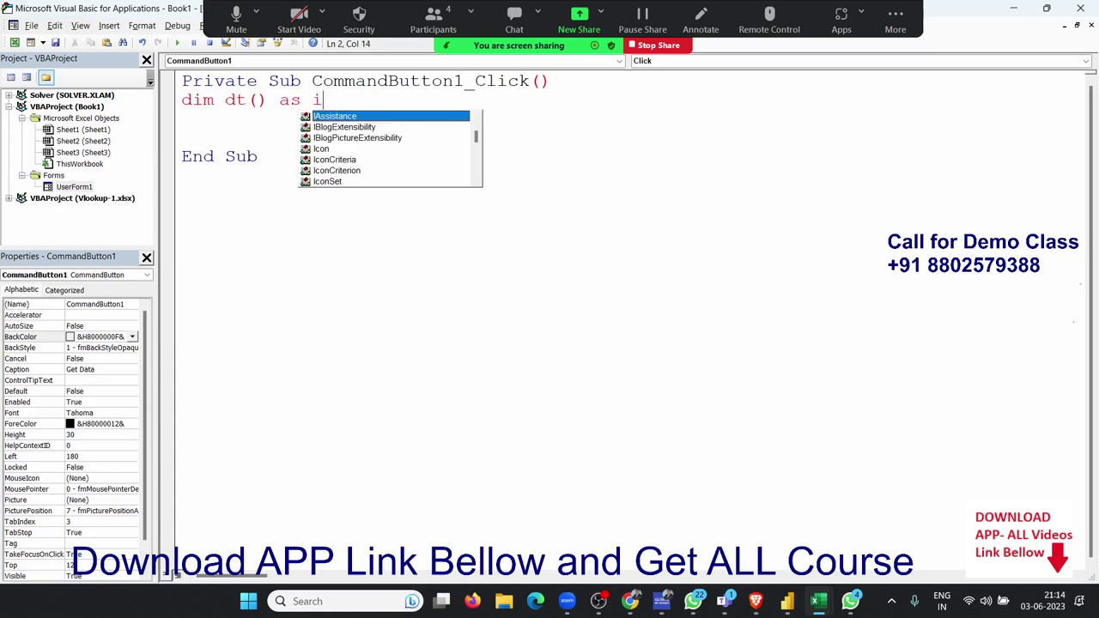
key(BackSpace)
text(long)
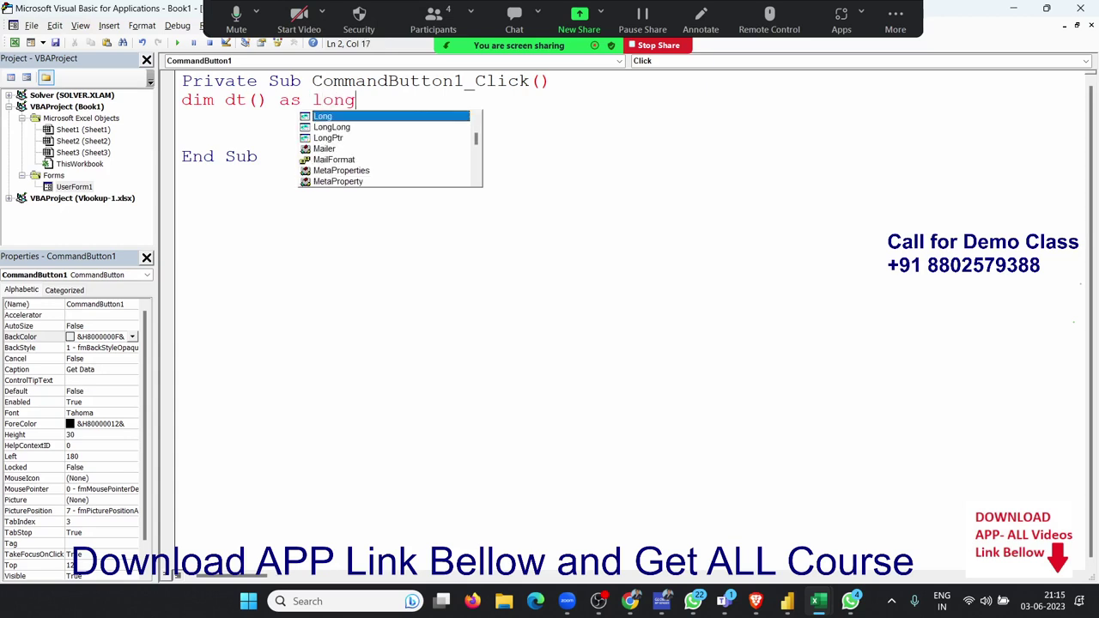
key(Tab)
key(Return)
key(Return)
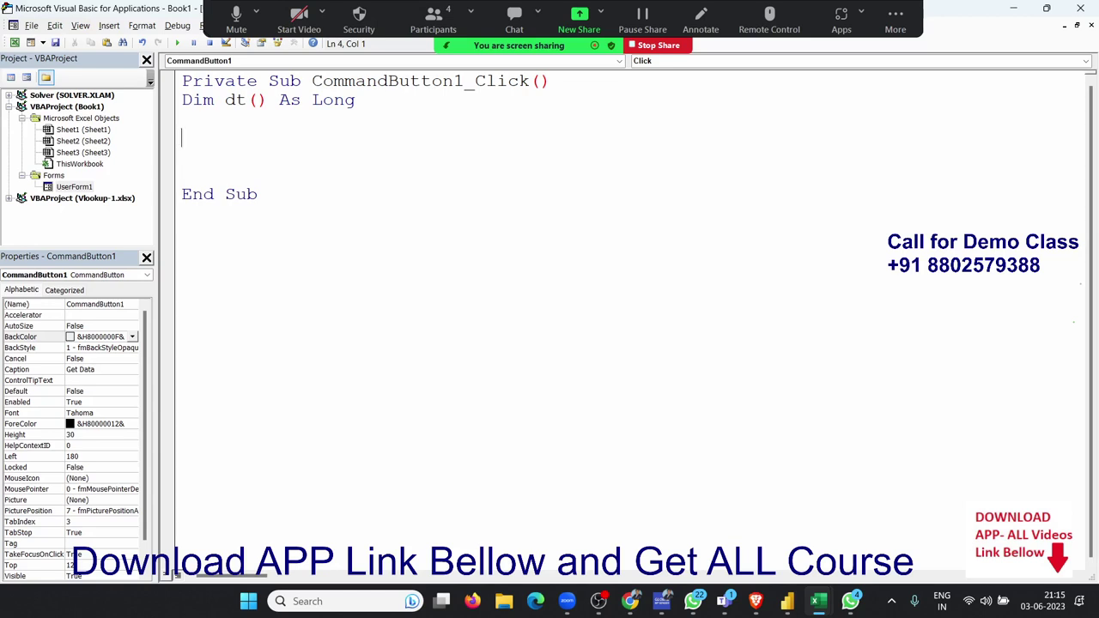
Step: Add the line dt(1, 1) = "Name" and run the form
text(dt)
text(()
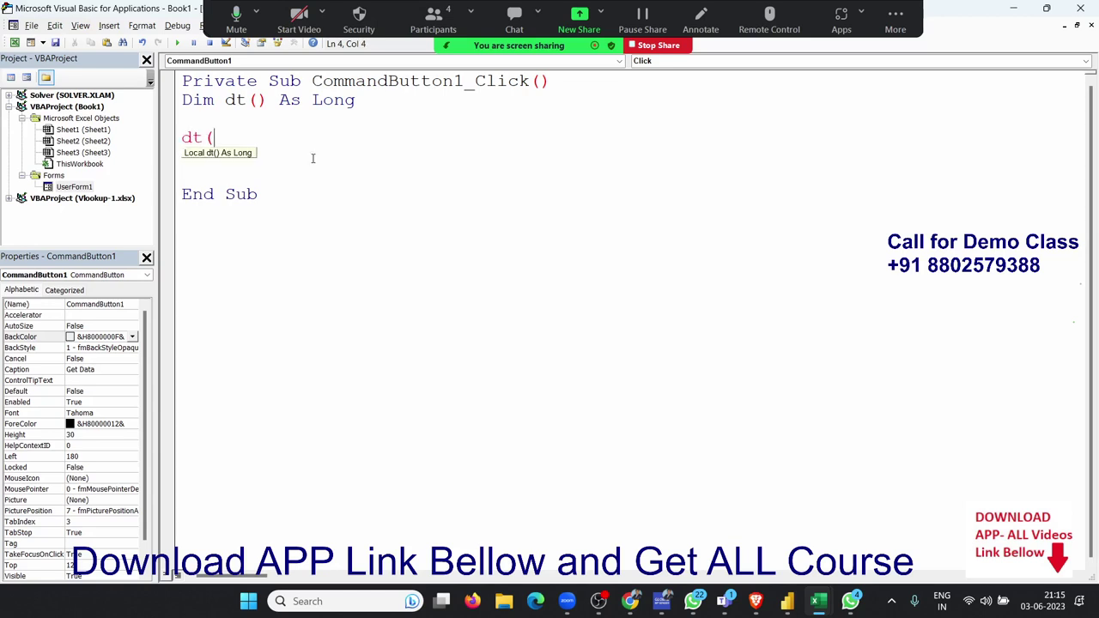
text(,)
key(BackSpace)
text(1)
text(, 1)
text() = )
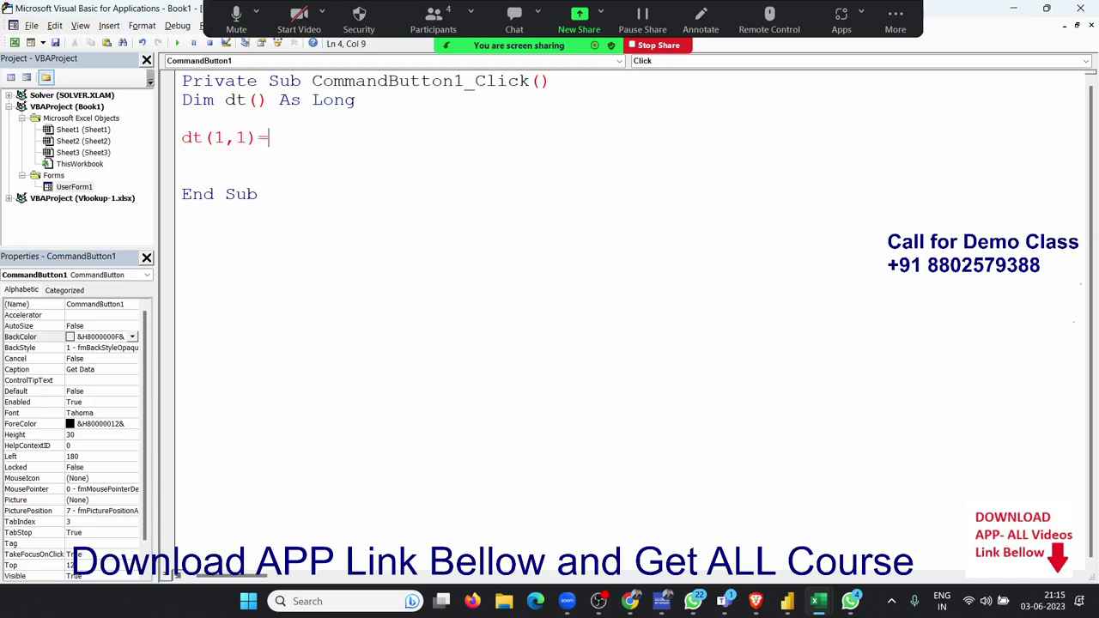
text("Name)
text(")
key(Return)
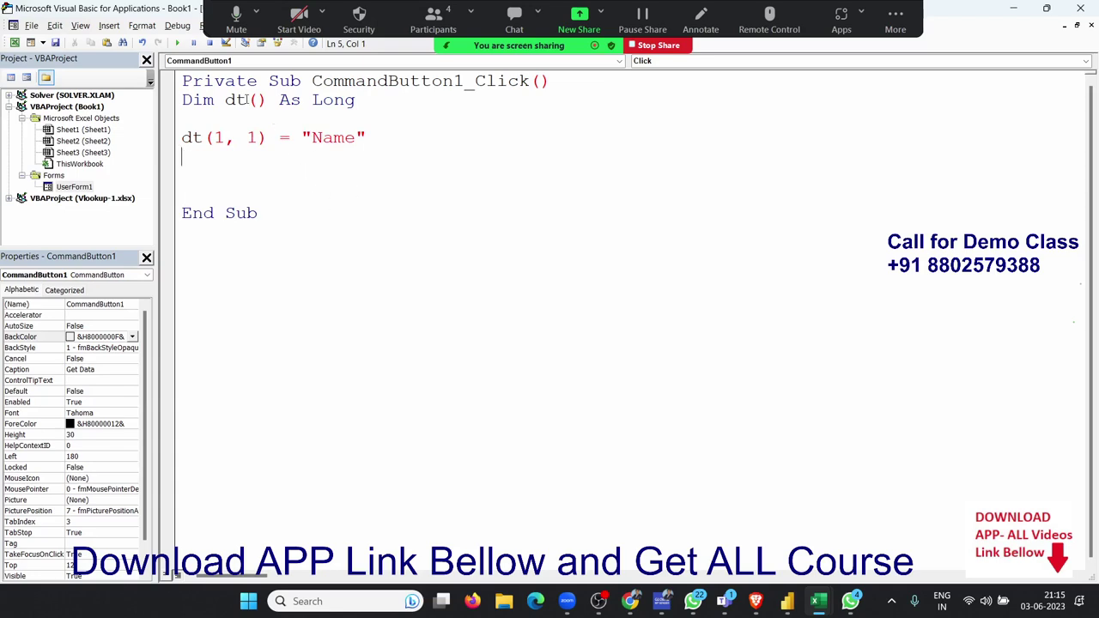
click(178, 42)
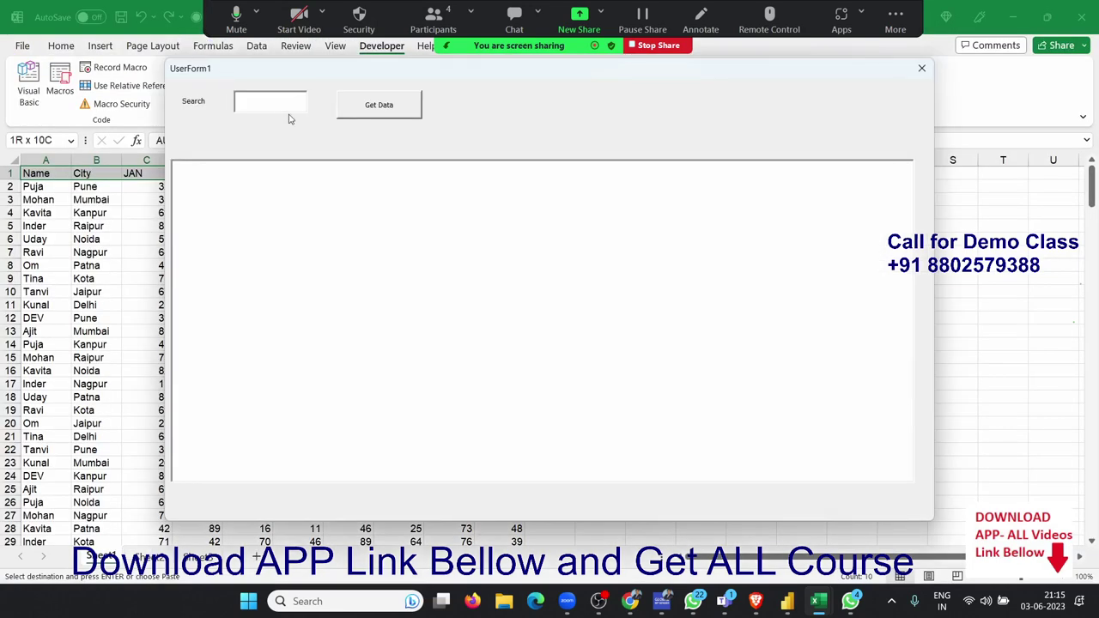
Step: Run Get Data, debug the Type mismatch error, reset, and reopen the button's click code
click(361, 106)
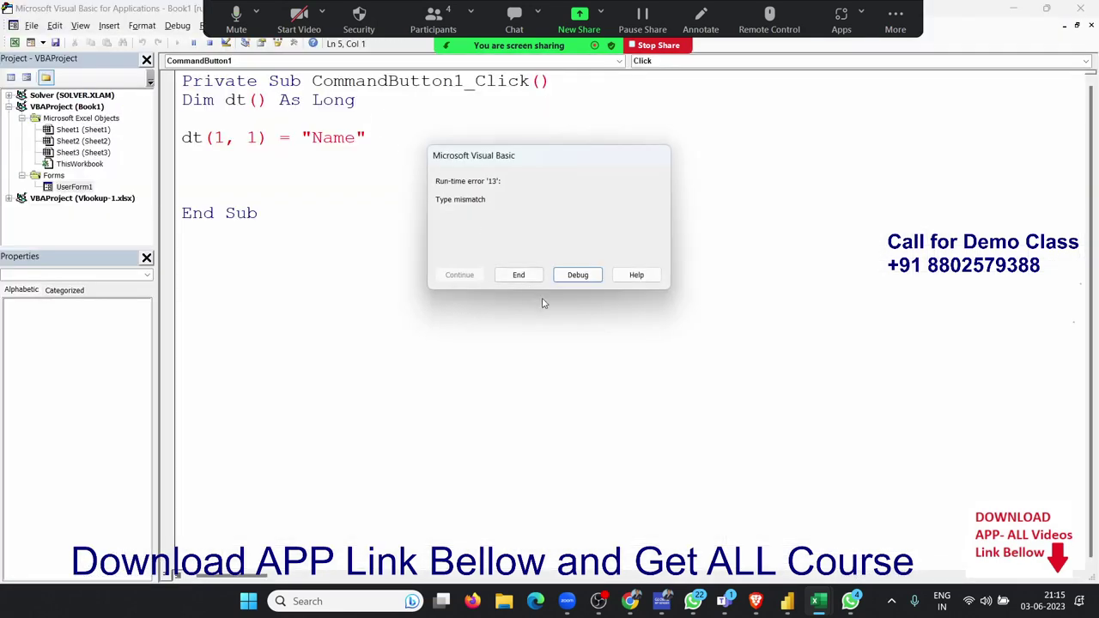
click(578, 281)
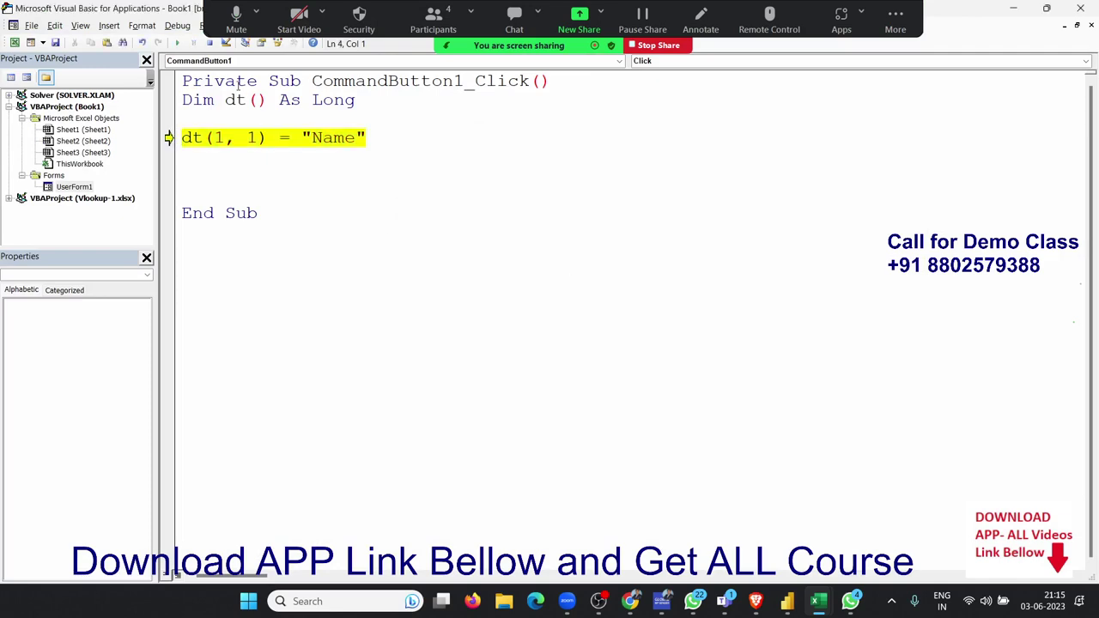
click(211, 43)
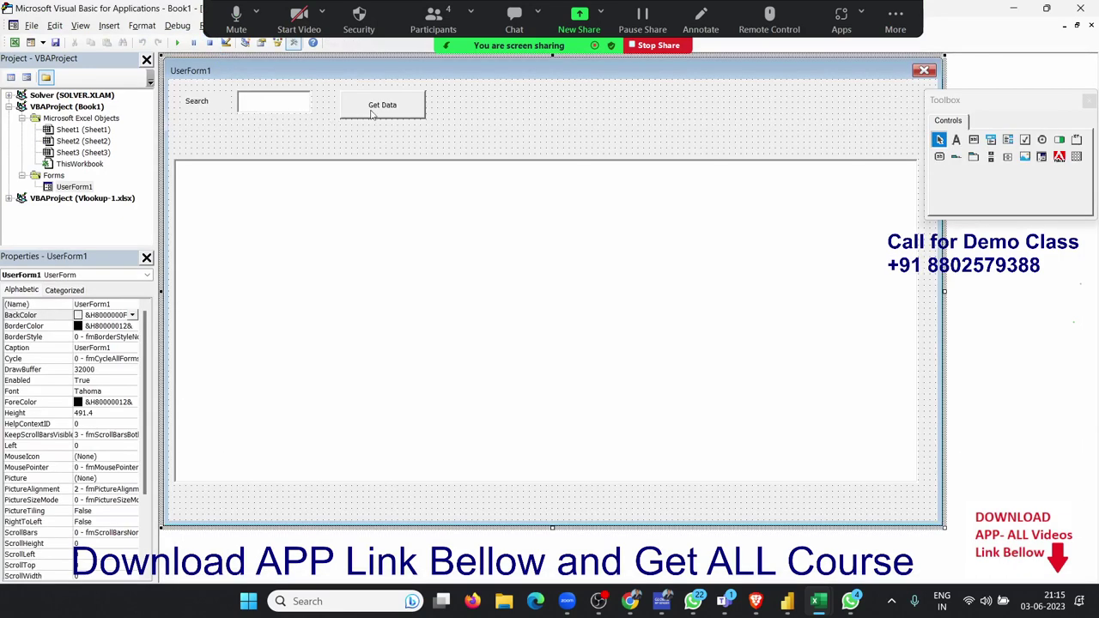
double_click(372, 114)
click(256, 100)
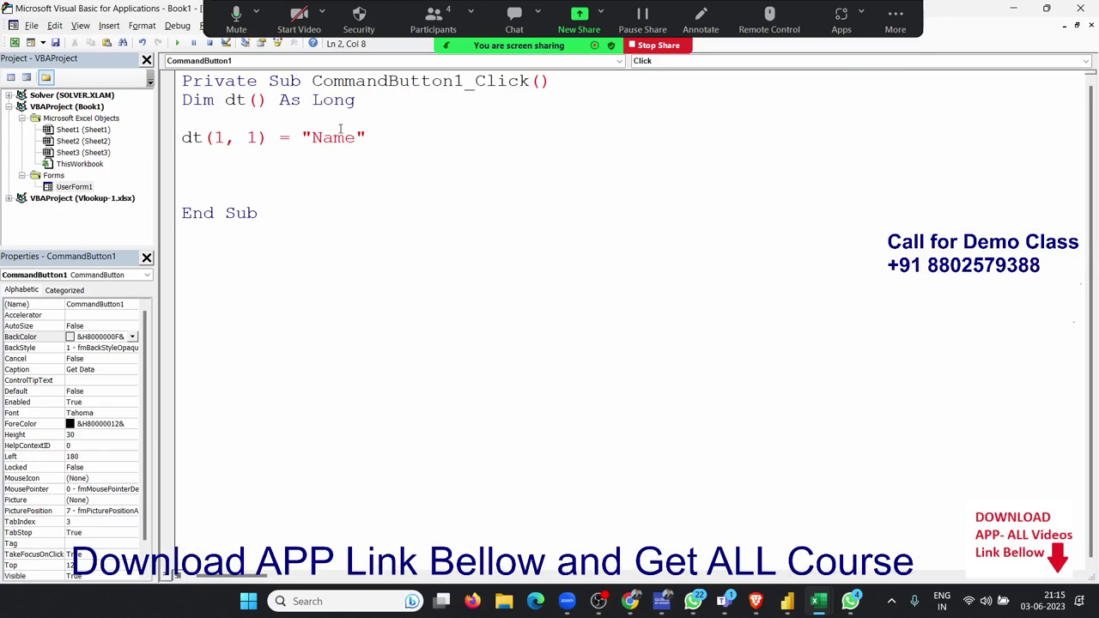
Step: Declare dt(1 To 500, 1 To 10) and delete the dt(1, 1) = "Name" line
text(1 t)
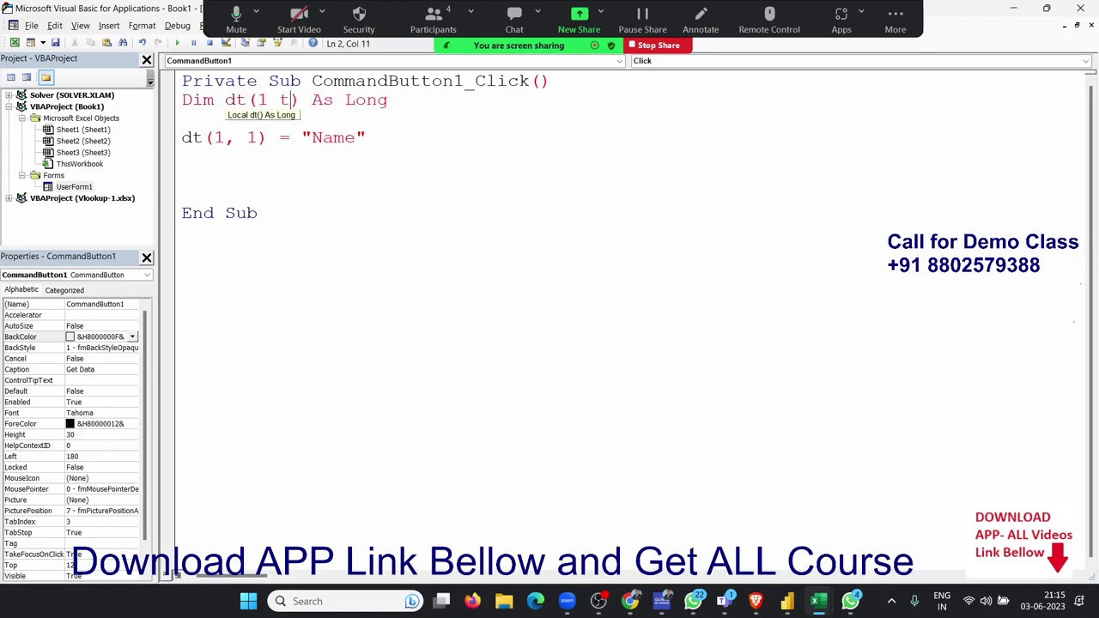
text(o 500 )
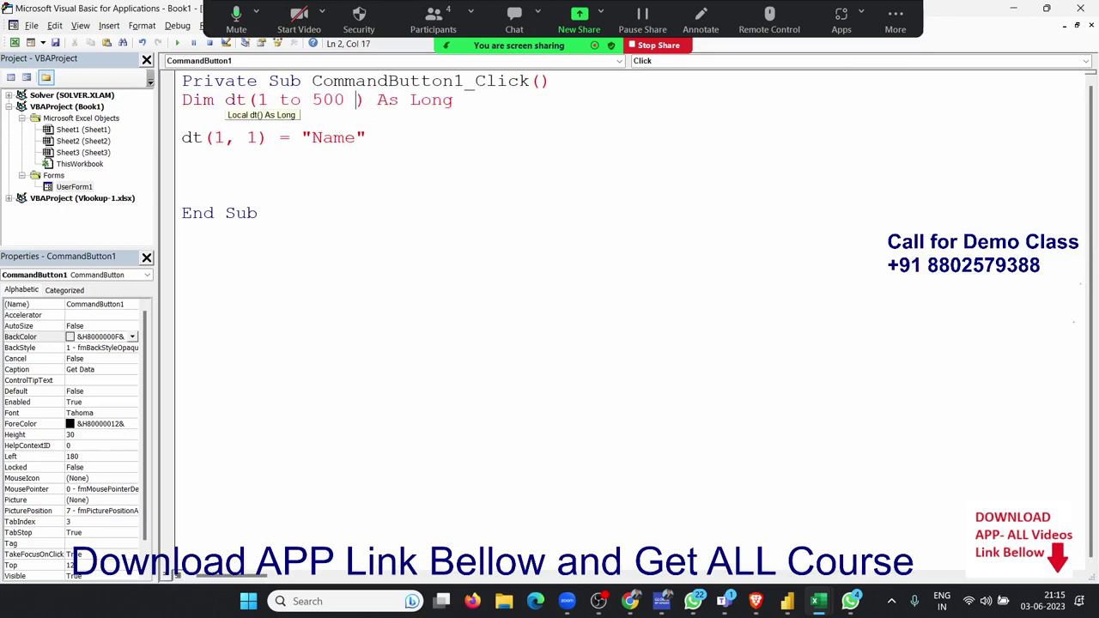
text(, )
text(1 )
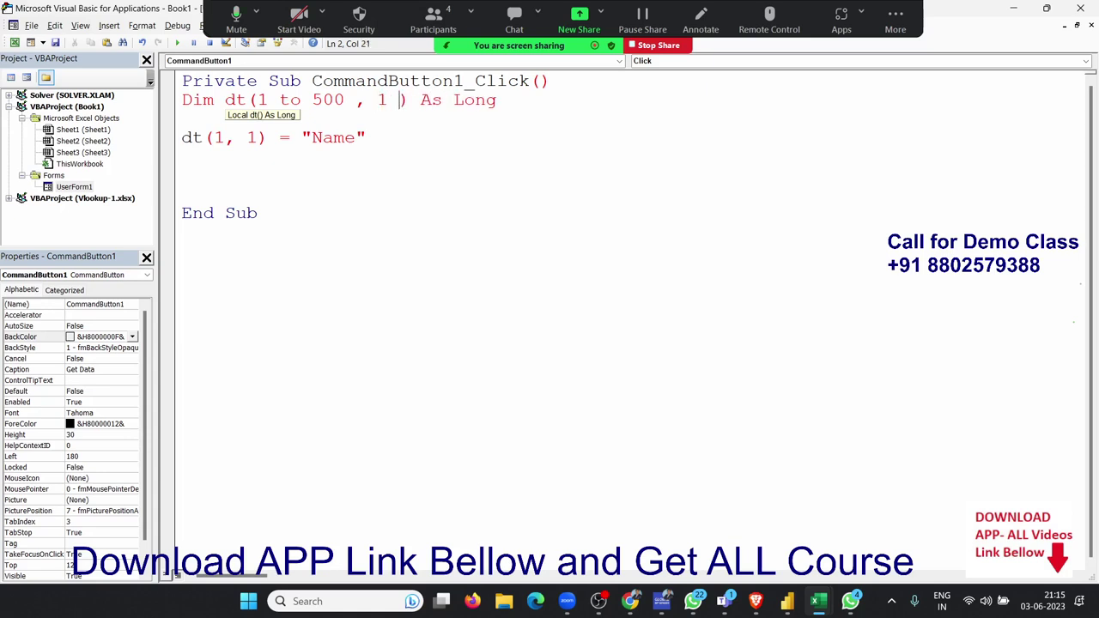
text(to 10)
click(340, 128)
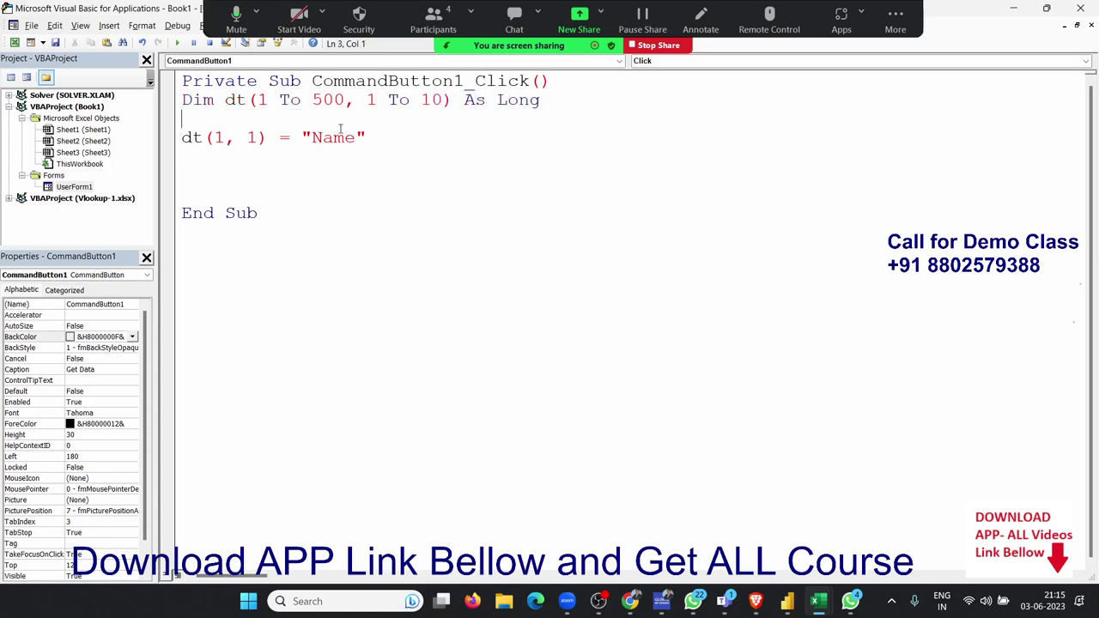
key(Down)
key(End)
key(Up)
key(shift+Down)
key(shift+Down)
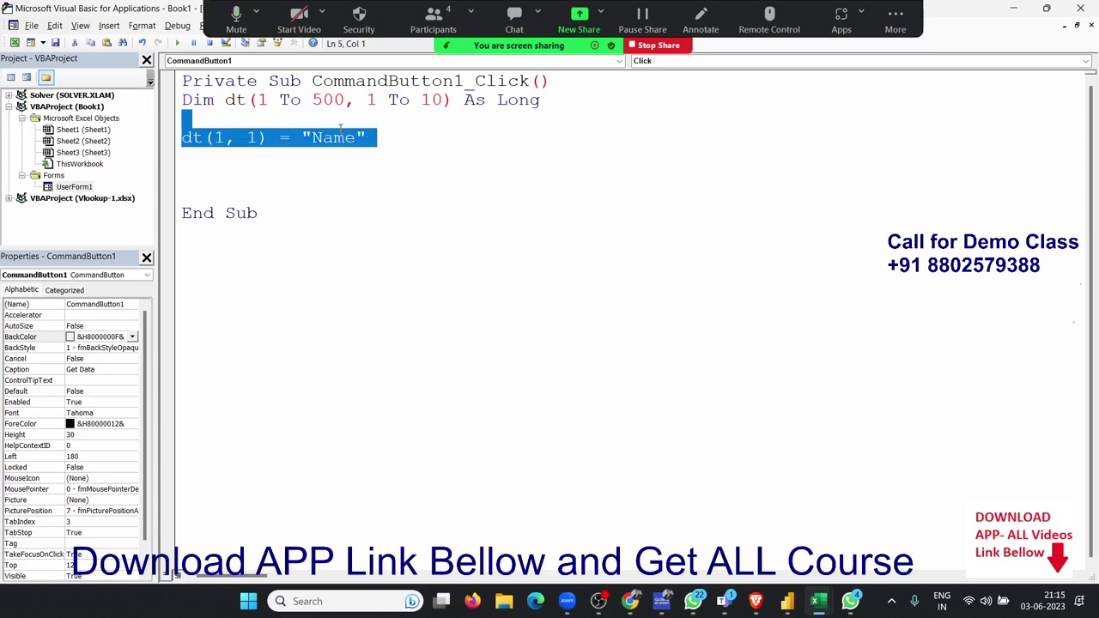
key(Delete)
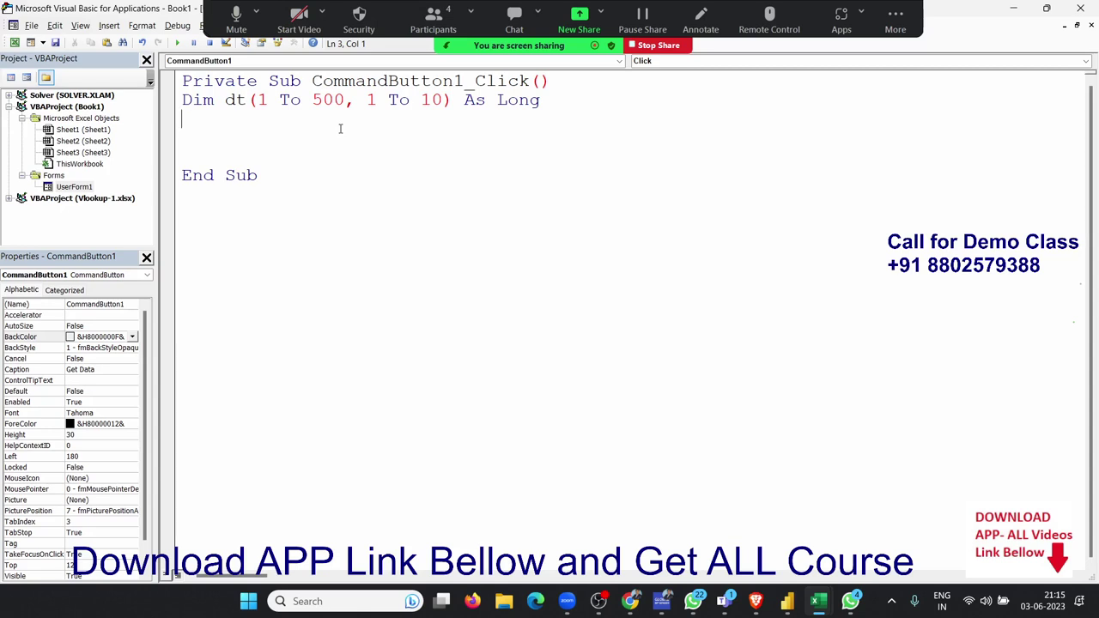
key(Return)
key(Up)
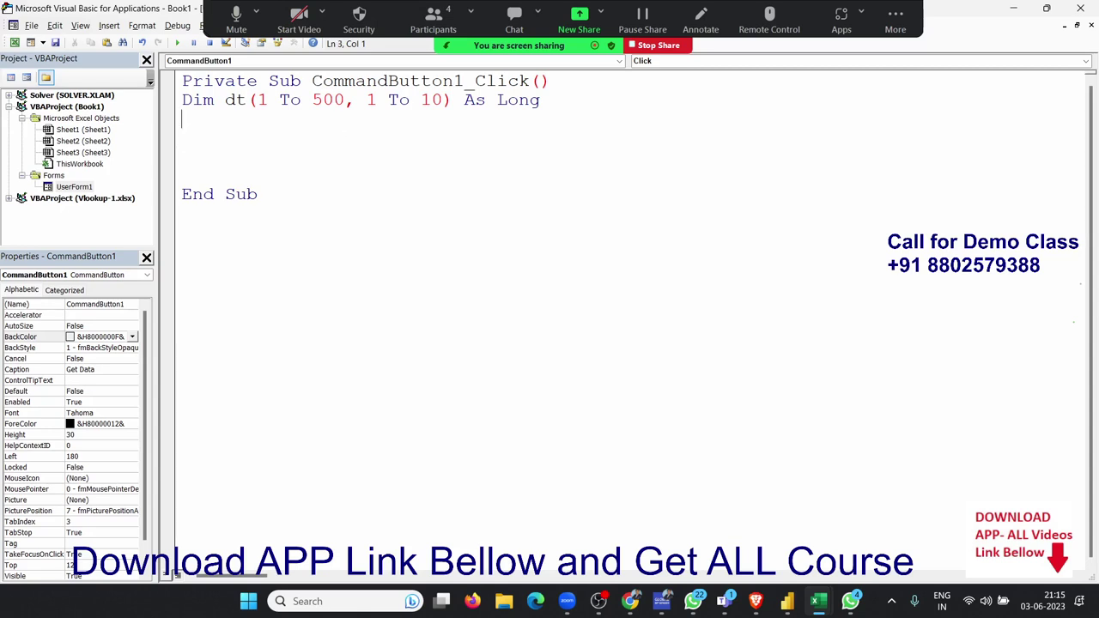
Step: Write the outer loop For i = 1 To Range("A65000").End(xlUp).Row closed by Next i
key(Down)
text(r)
key(BackSpace)
key(BackSpace)
key(Return)
text(for i = )
text(1)
text(t)
text(o )
text(range)
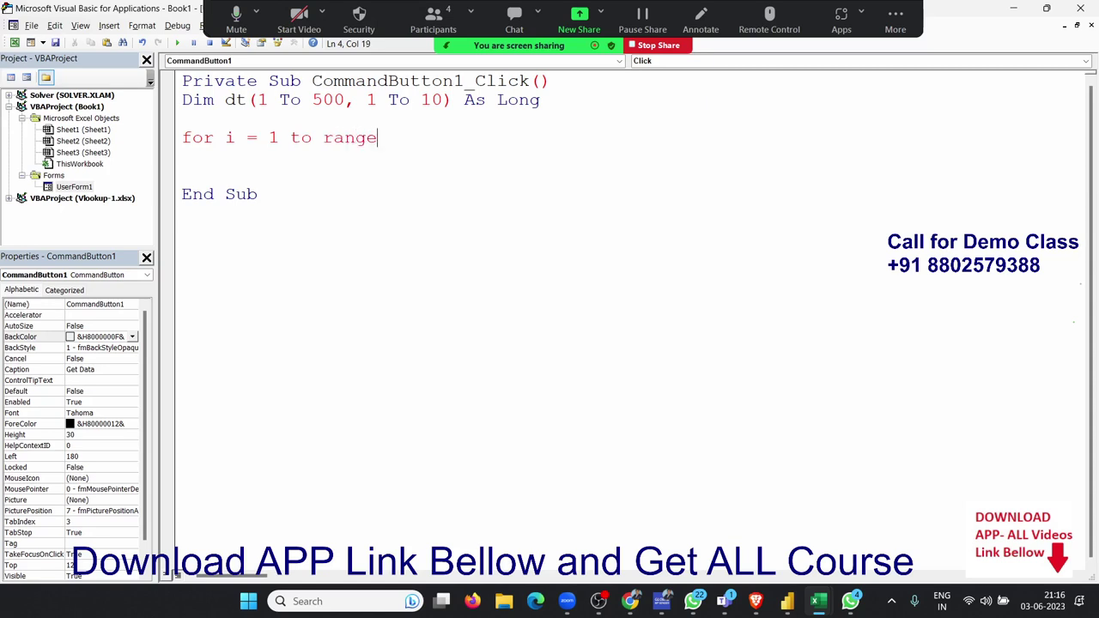
text(()
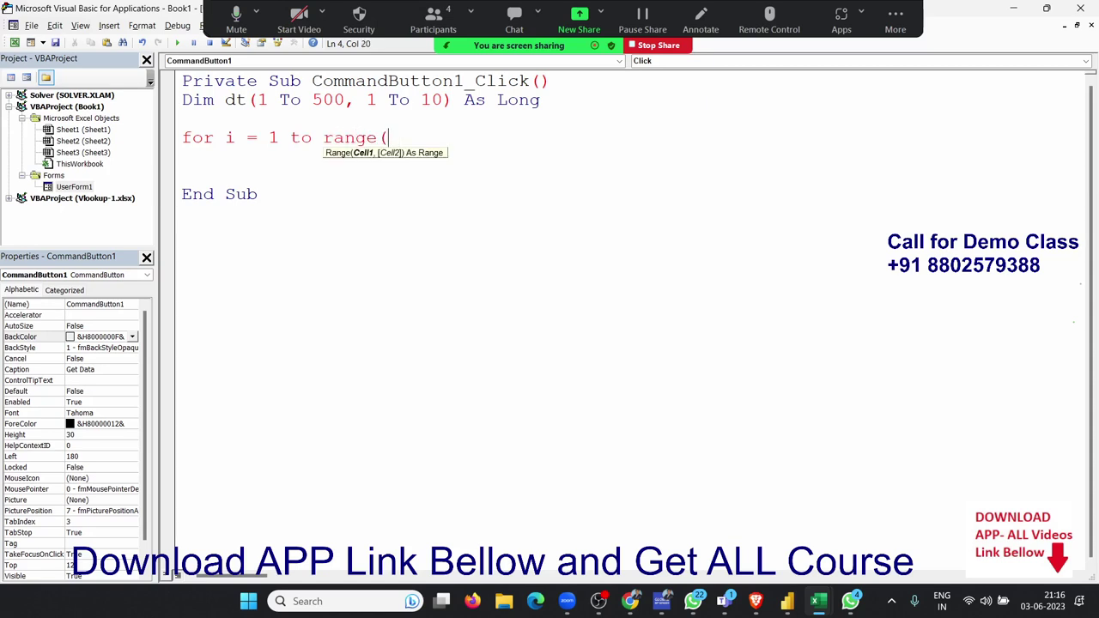
text("A6500)
text(0")
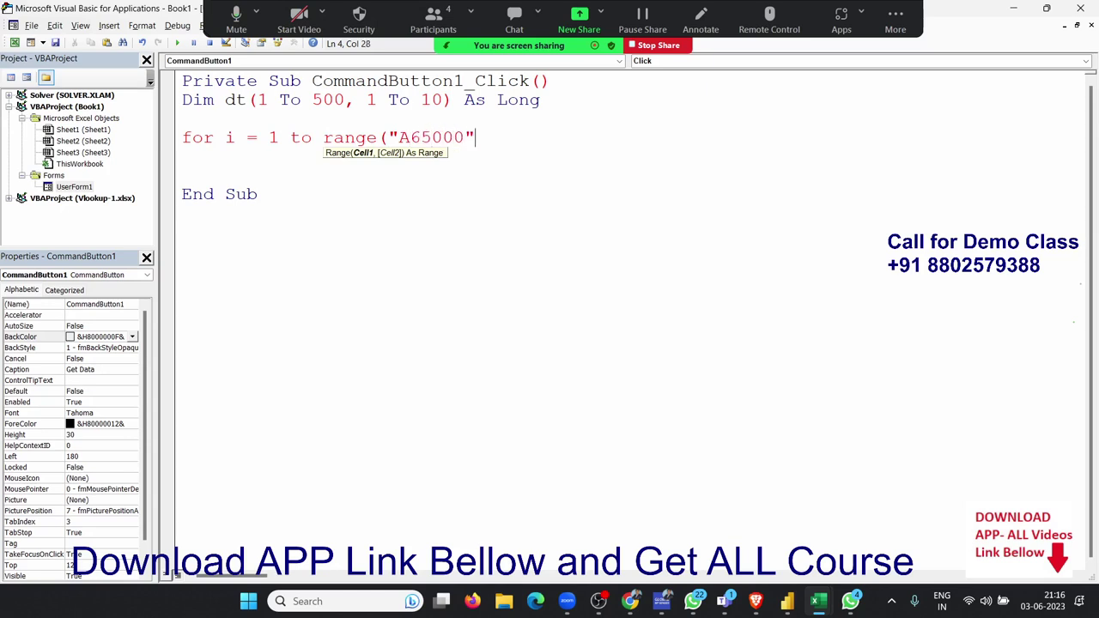
text().end)
key(Tab)
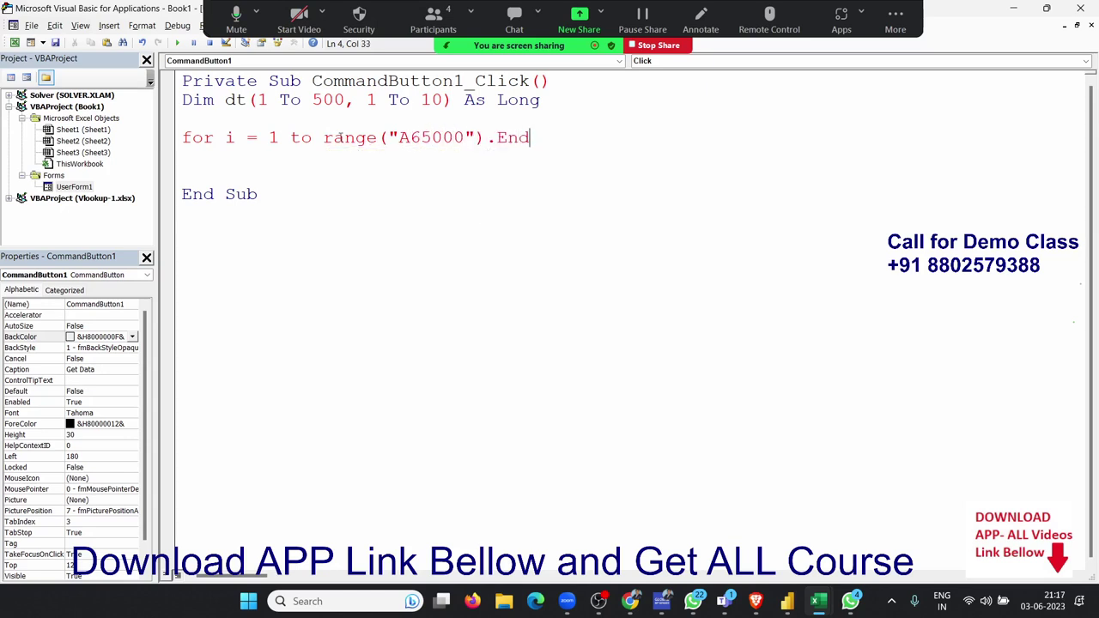
text(()
key(Down)
key(Down)
key(Down)
key(Down)
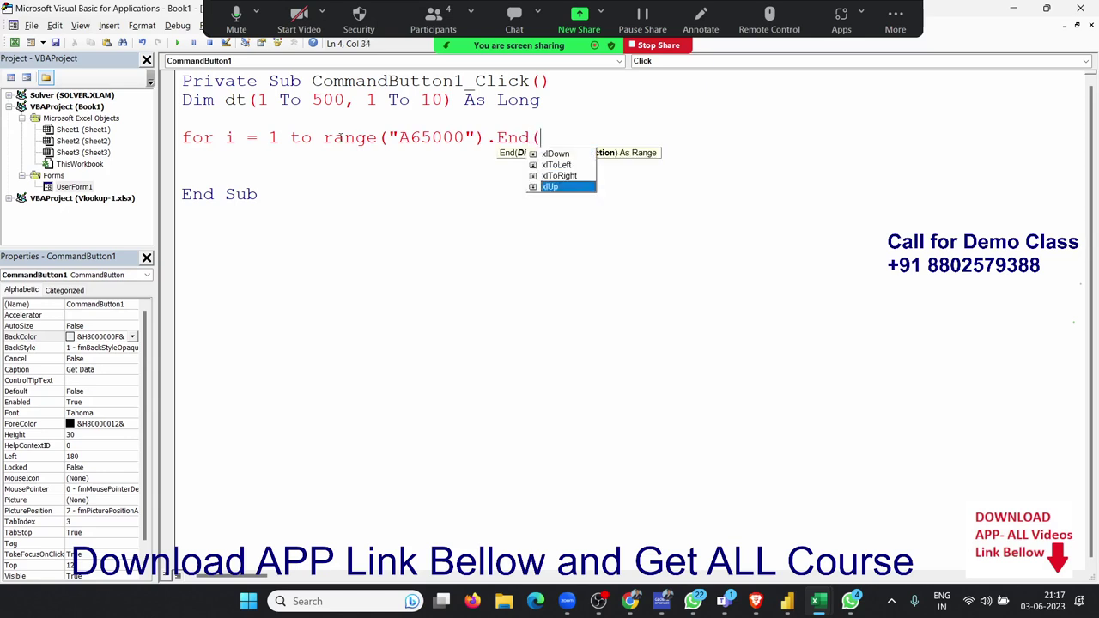
key(Tab)
text().)
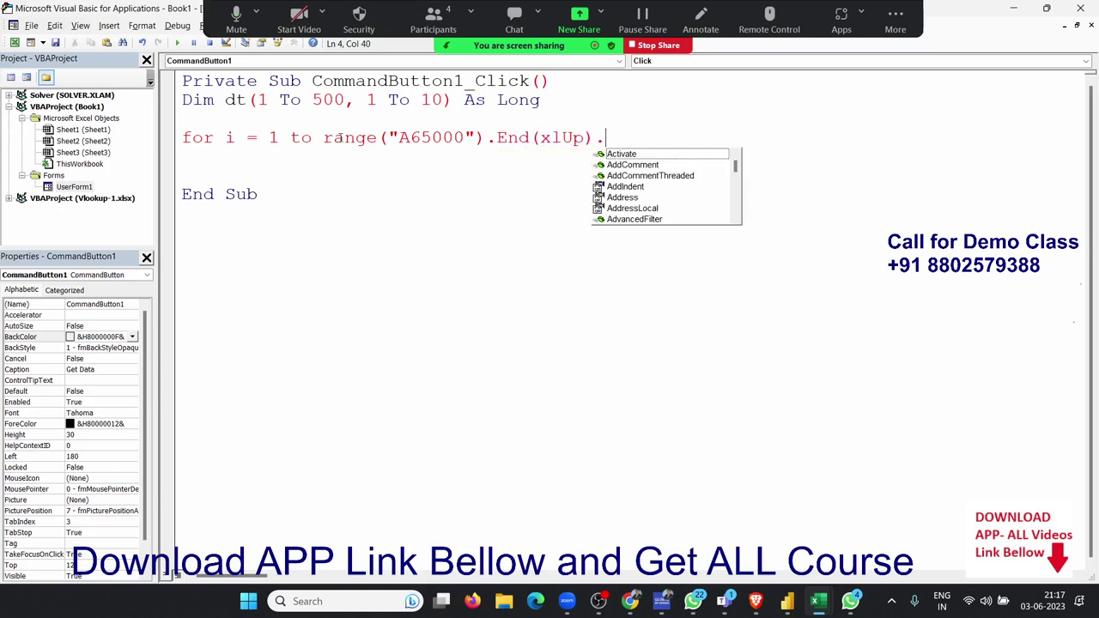
text(row)
key(Tab)
key(Return)
key(Return)
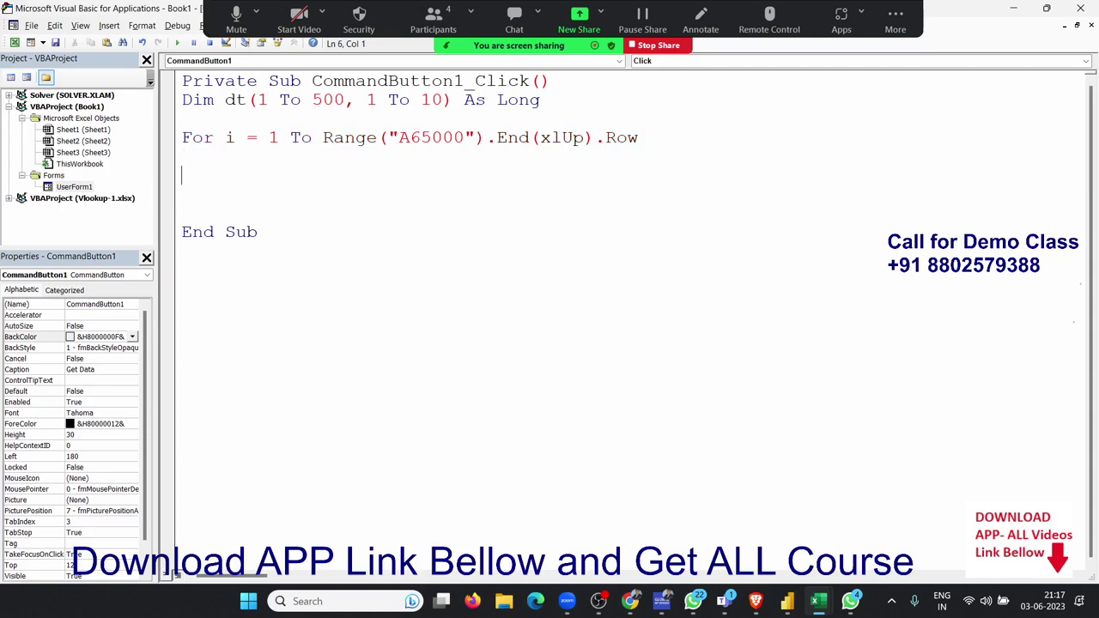
key(Return)
key(Return)
text(next )
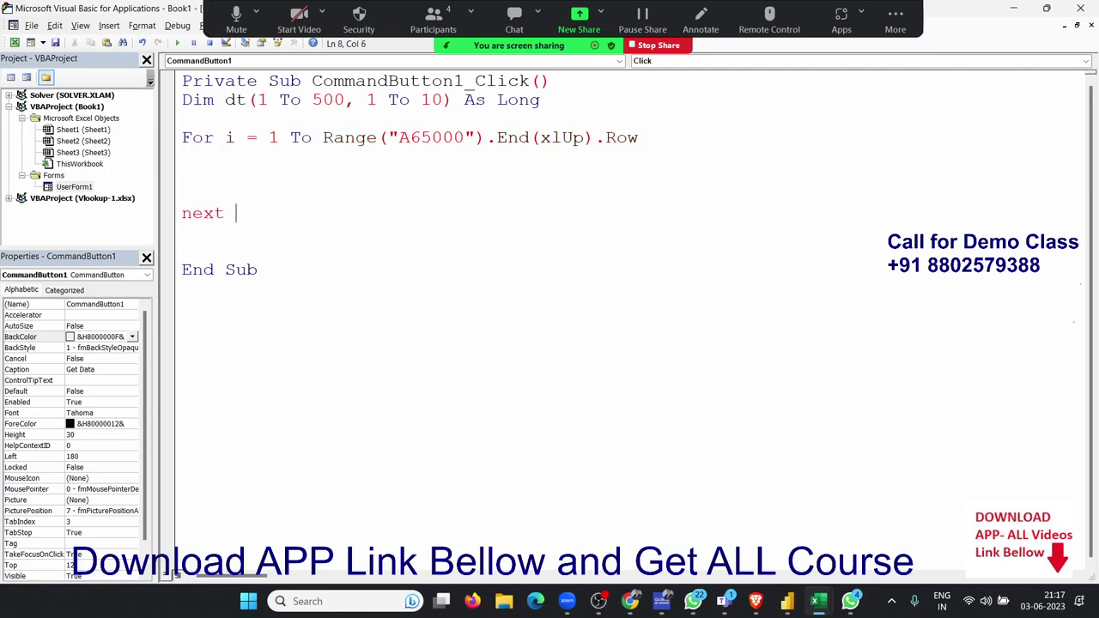
text(i)
Step: Nest a For j = 1 To 10 loop, closed by Next j, inside the outer loop
click(182, 175)
key(Return)
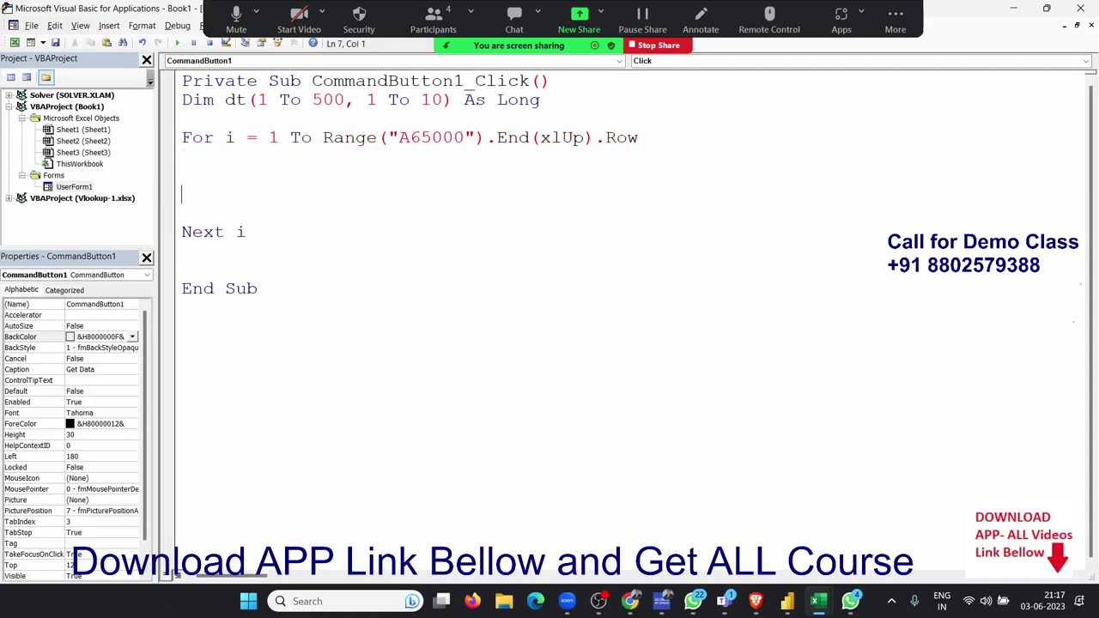
click(182, 175)
key(Tab)
text(fi)
key(BackSpace)
text(or j)
text(= 1 to )
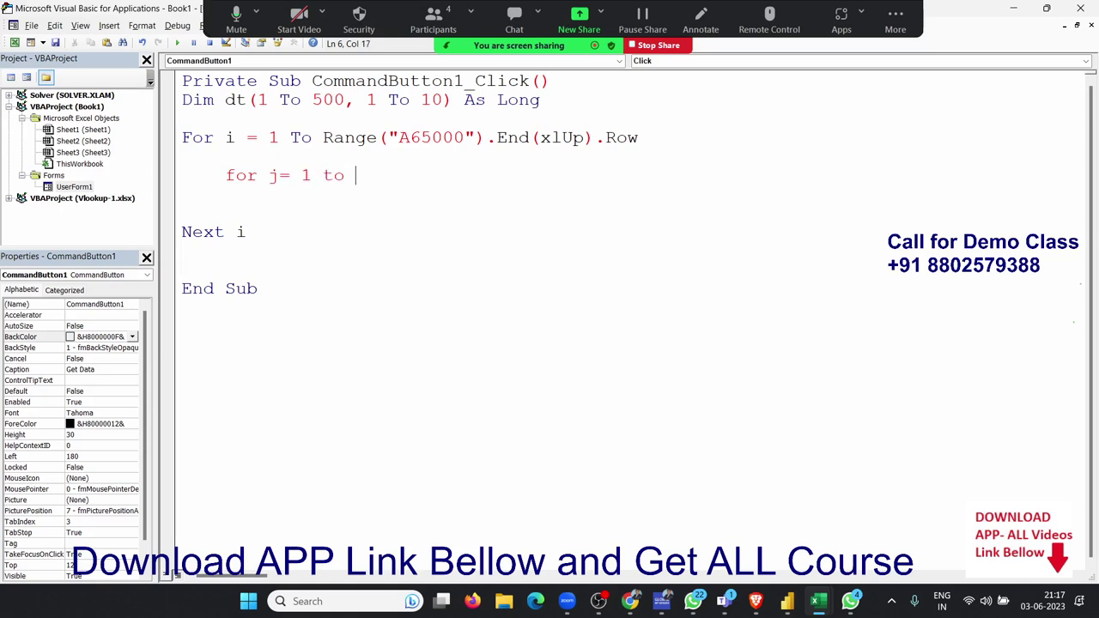
text(10)
key(Return)
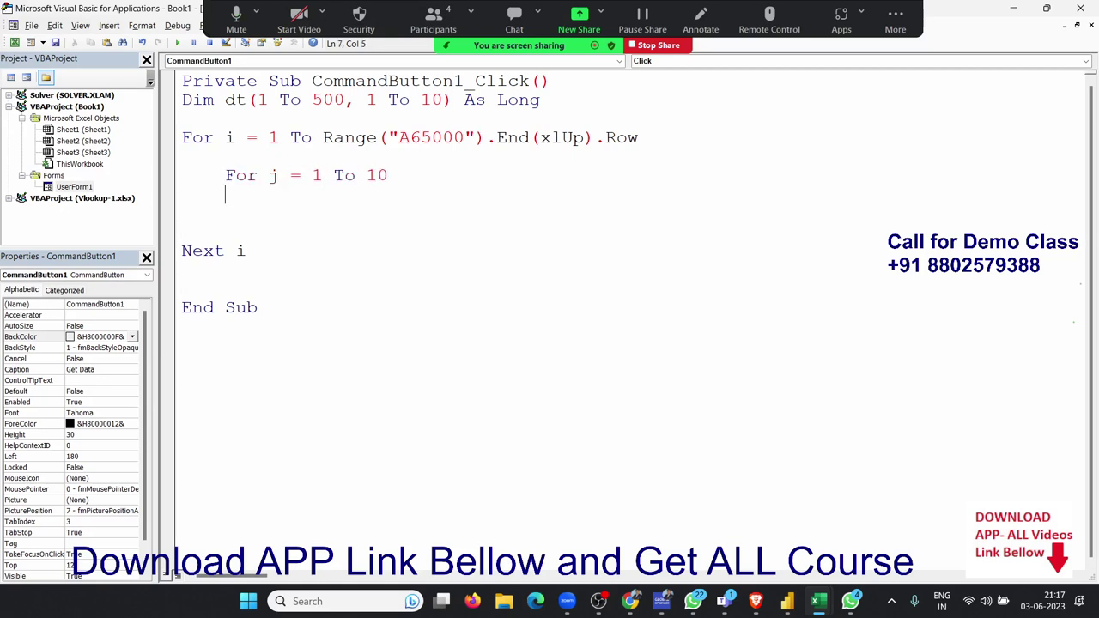
key(Return)
text(next )
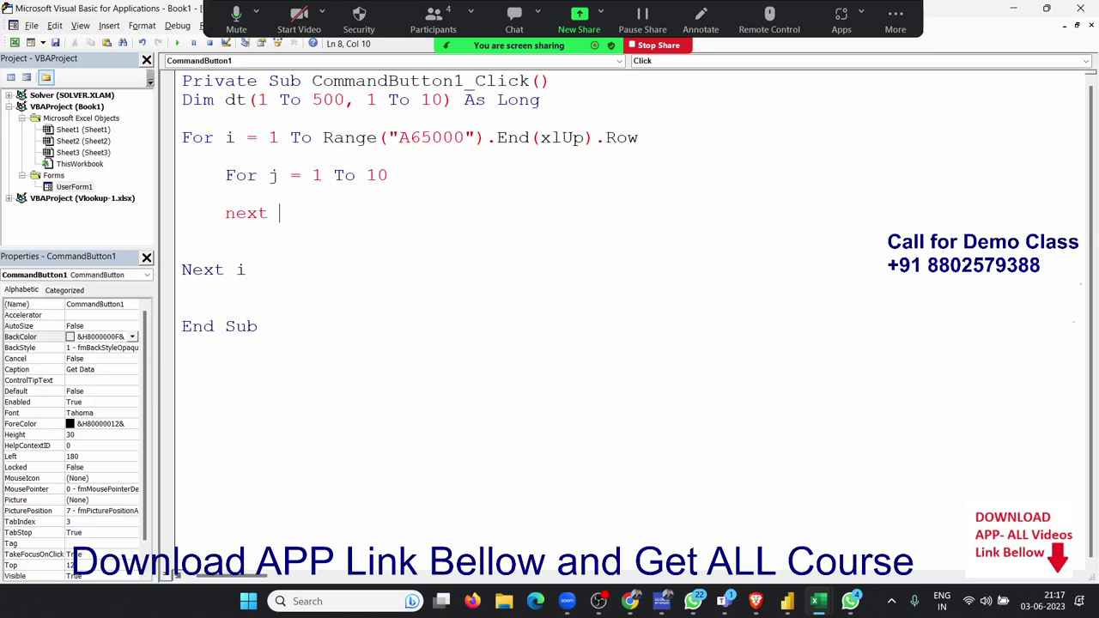
text(i)
key(Up)
key(Return)
key(Up)
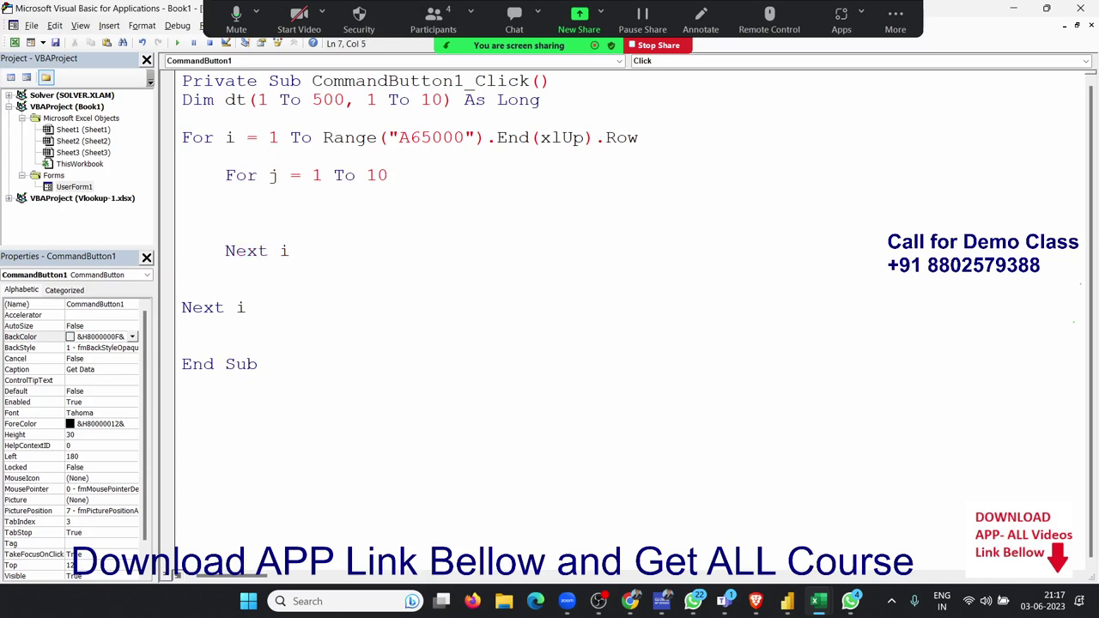
text(dt()
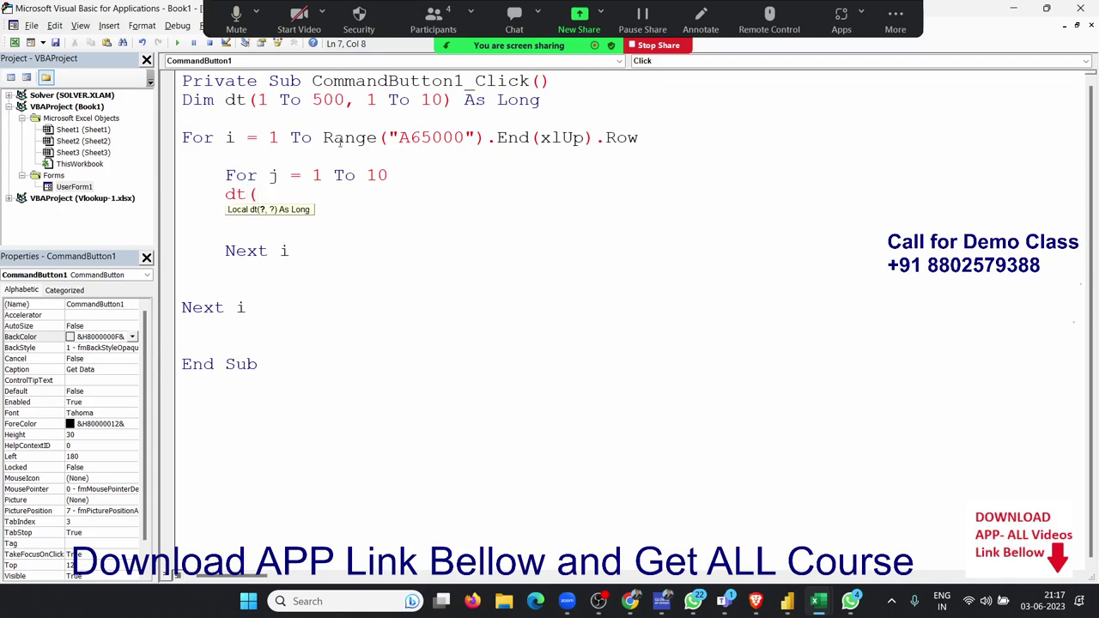
key(BackSpace)
key(BackSpace)
key(BackSpace)
key(Down)
key(Down)
key(Down)
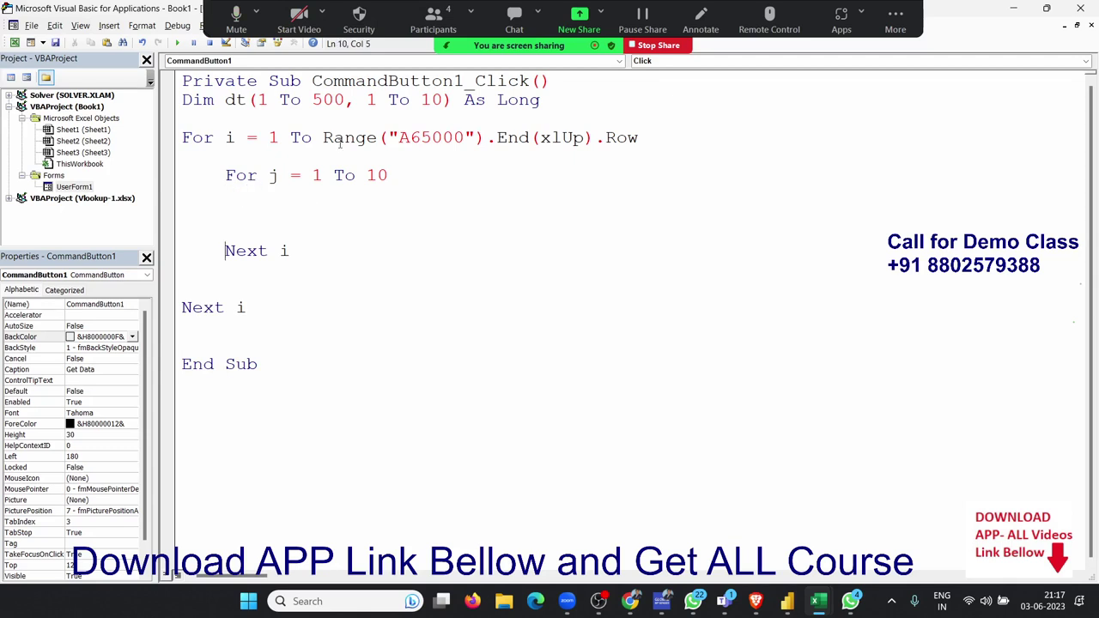
key(Right)
key(Right)
key(Right)
key(Right)
key(Right)
key(Delete)
text(j)
Step: Begin an If statement testing Me.TextBox on a new line below For i
key(Up)
key(Up)
key(Up)
key(Up)
key(Up)
key(Return)
key(Return)
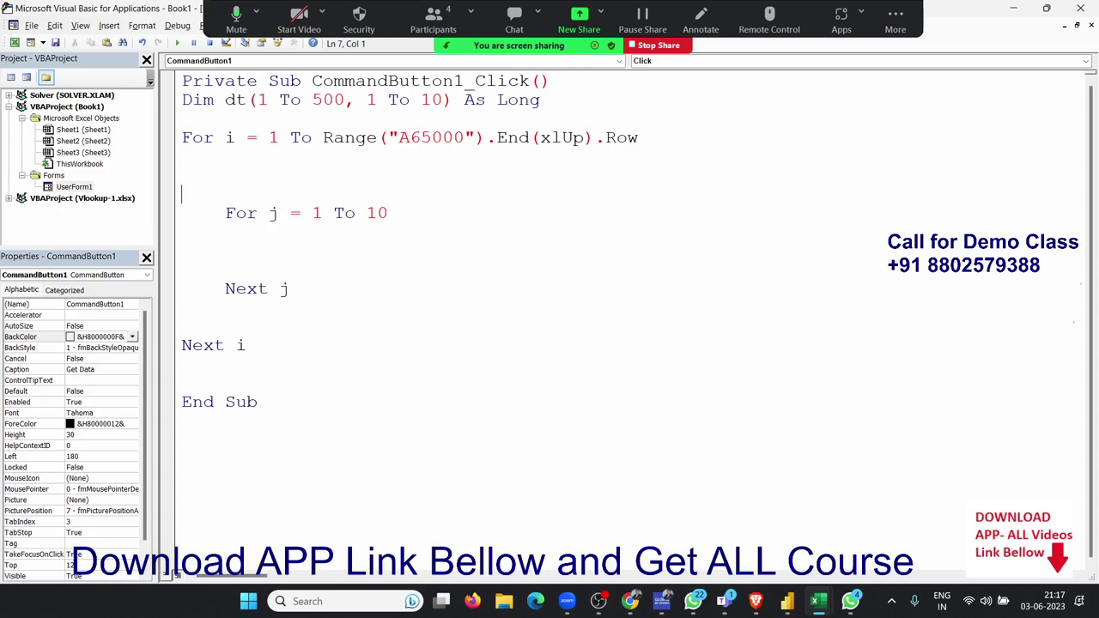
key(Up)
text(i)
text(f)
text( me.te)
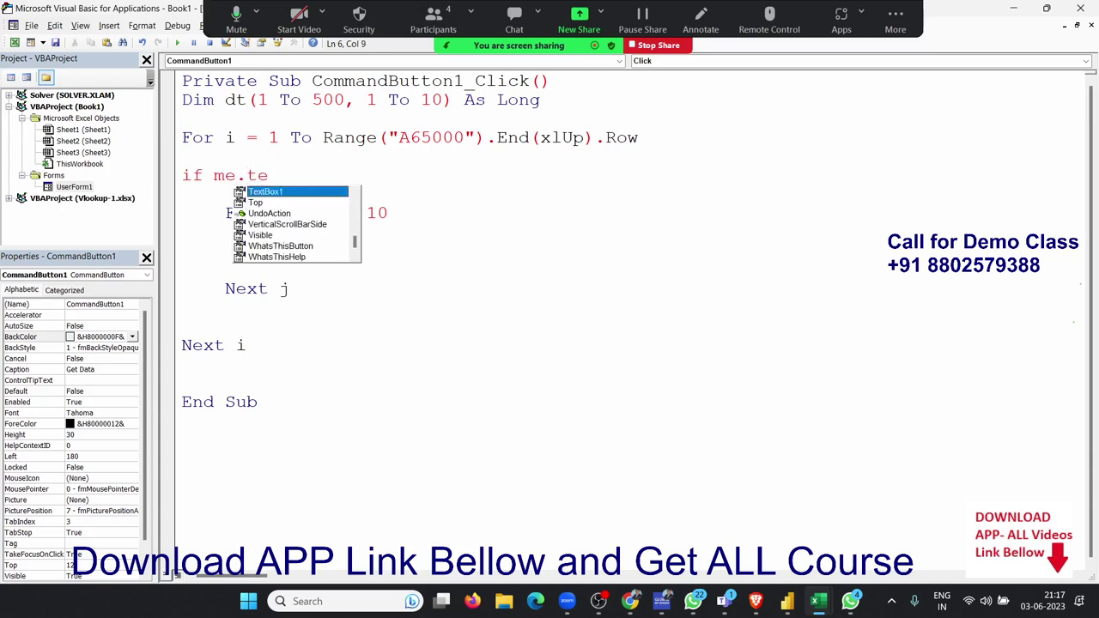
Step: Complete the condition If Me.TextBox1.Value = Cells(i, 1).Value Then
key(Tab)
text(.v)
key(Tab)
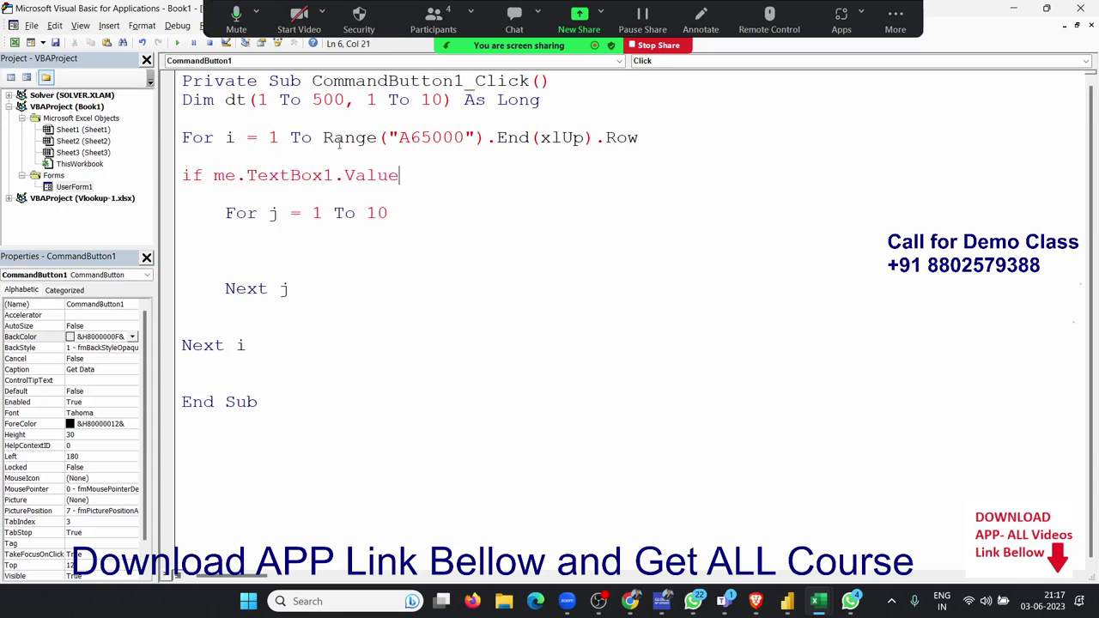
text(=)
text(cells)
text((i)
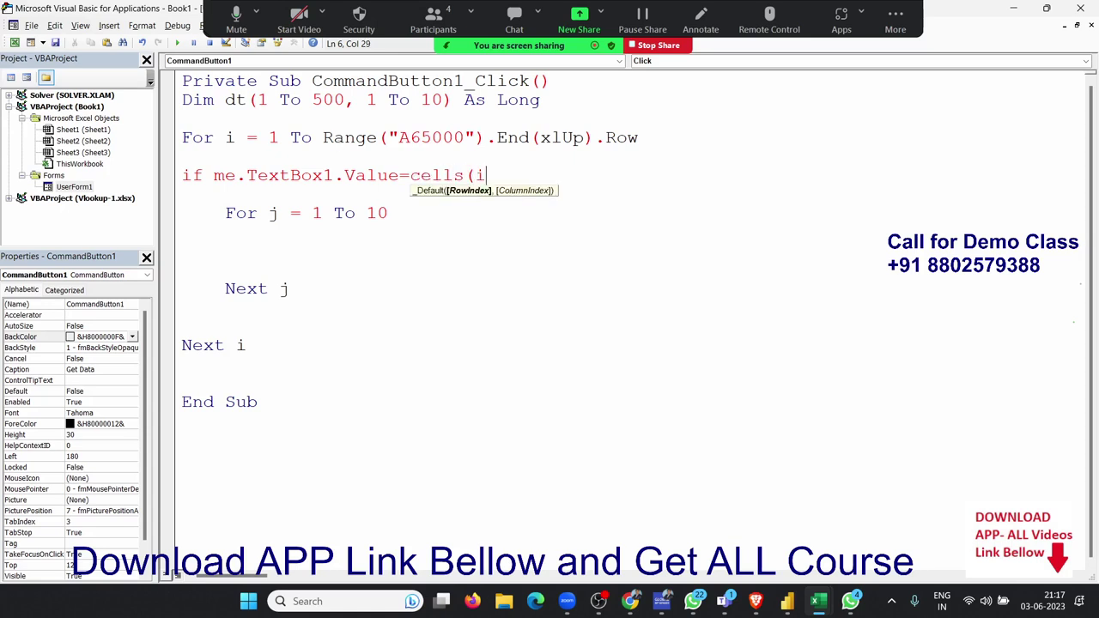
text(,1))
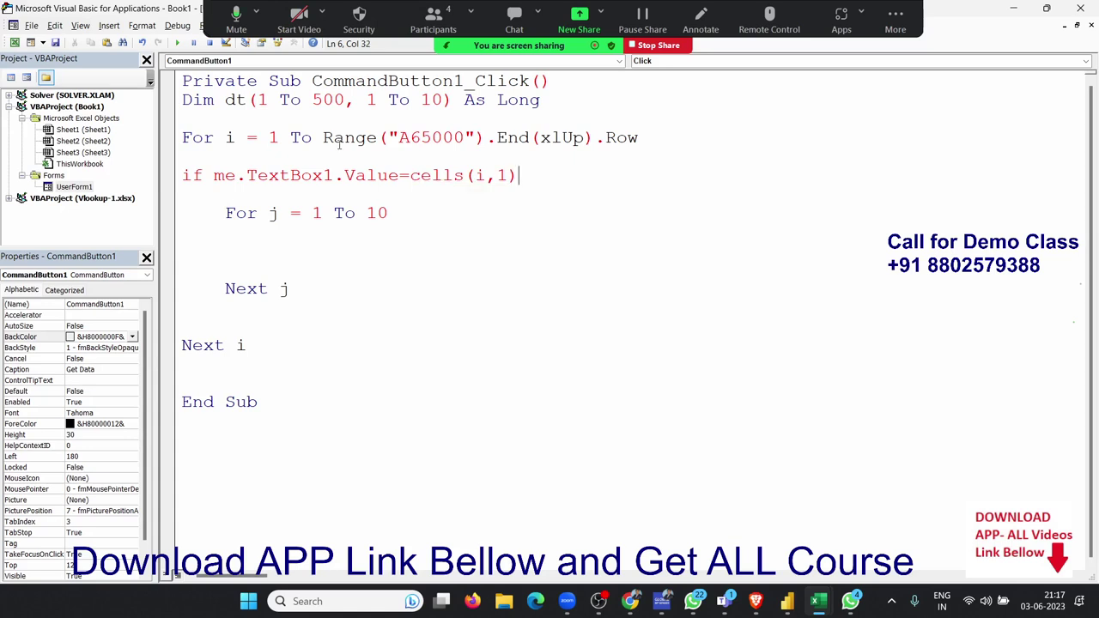
text(.valy)
key(BackSpace)
text(ue )
text(then)
key(Return)
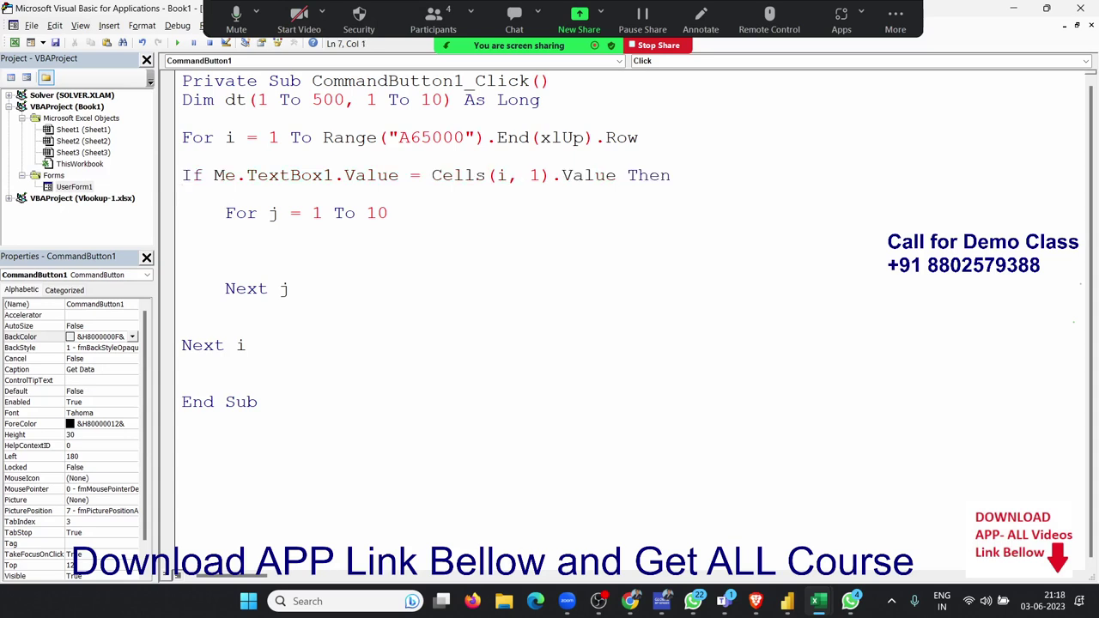
Step: Add r = r + 1 and dt(r, j) = Cells(i, j).Value inside the loops
text(r = r )
text(+ 1)
key(Down)
click(225, 232)
text(dt)
text((r,)
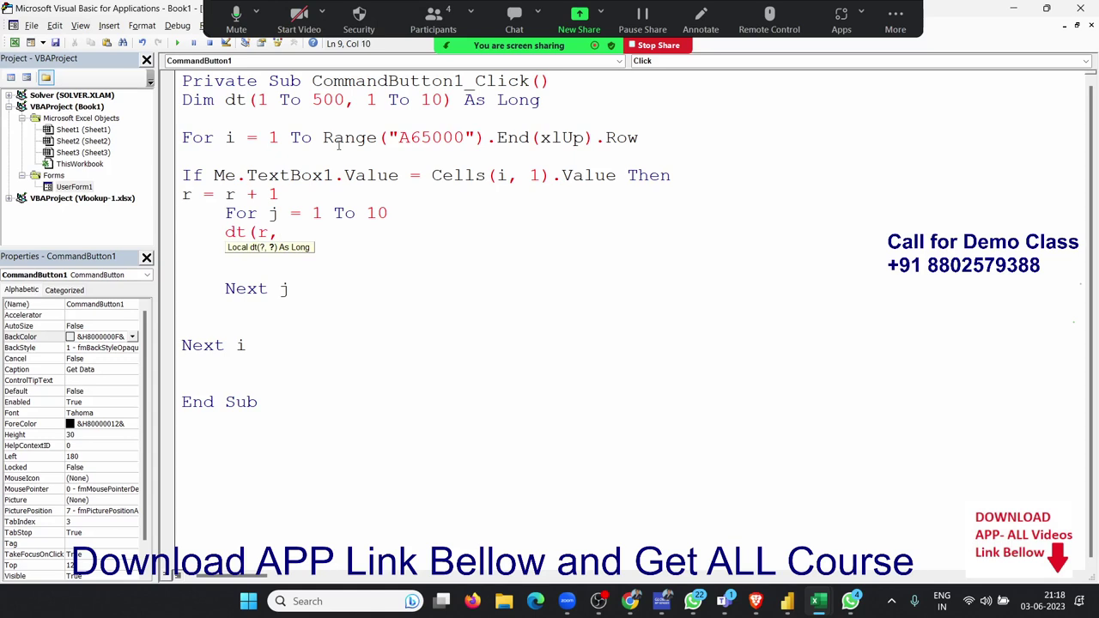
text(j)
text())
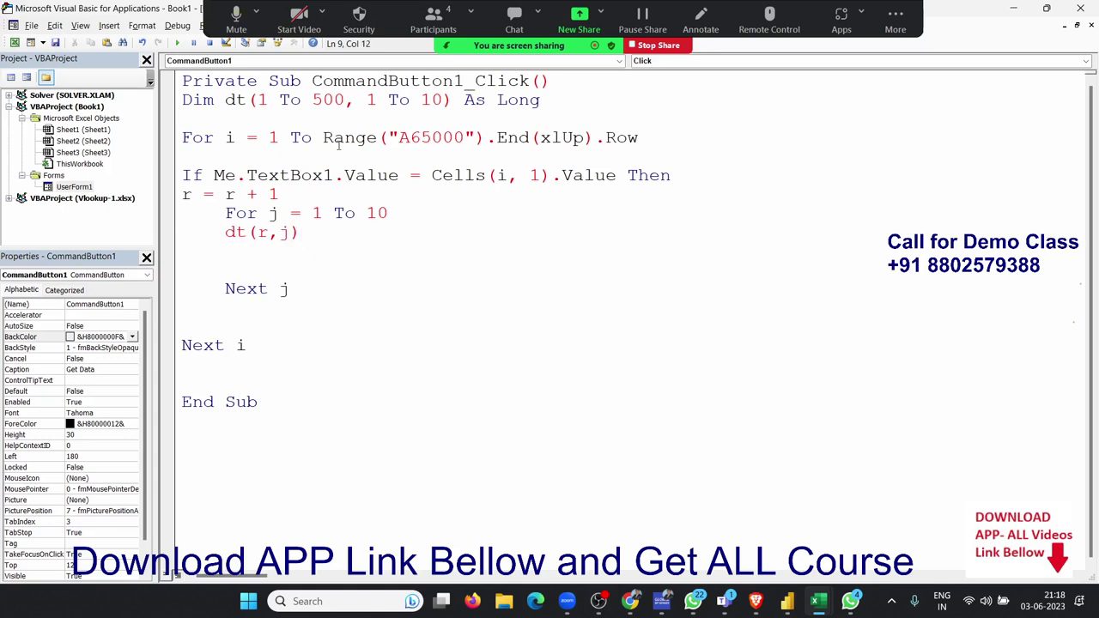
text(=c)
text(ells(i)
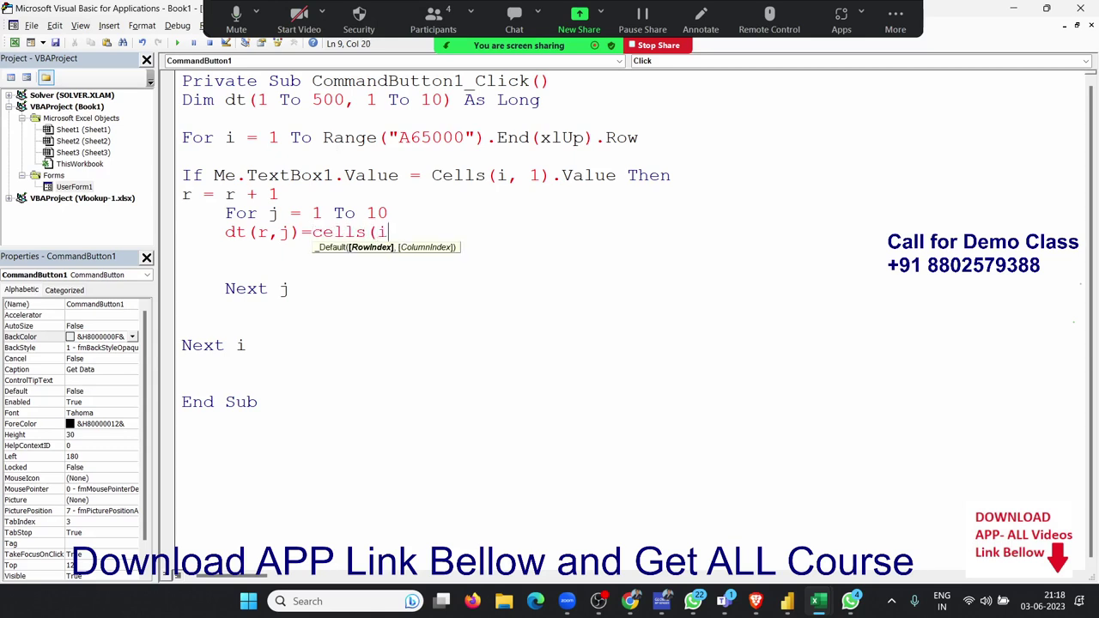
text(,j)
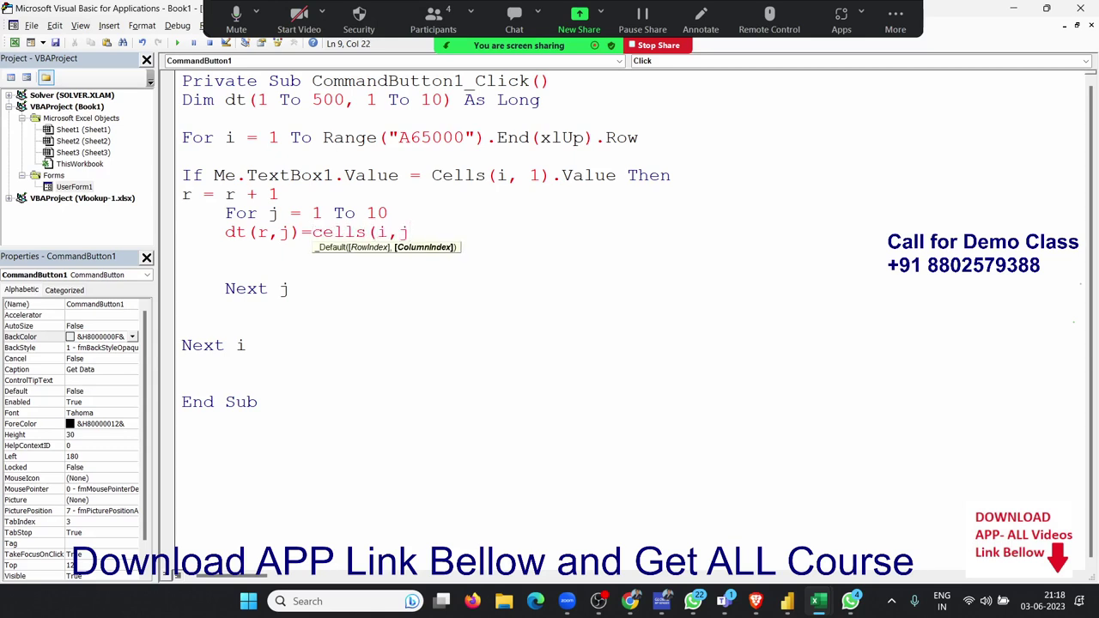
text().v)
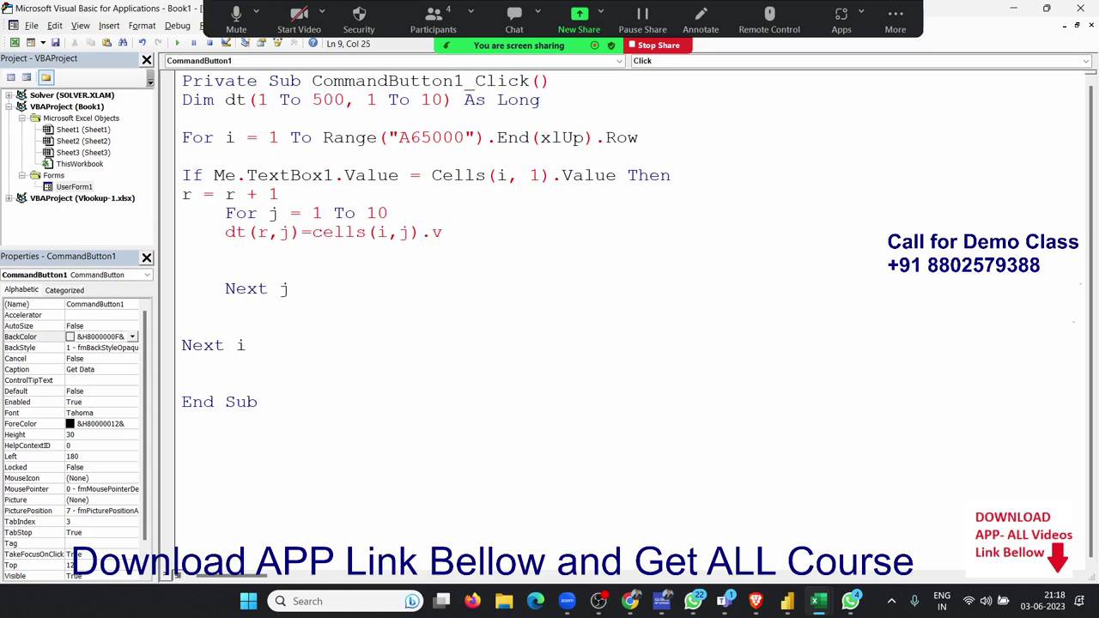
text(alue)
key(Down)
key(Down)
key(Down)
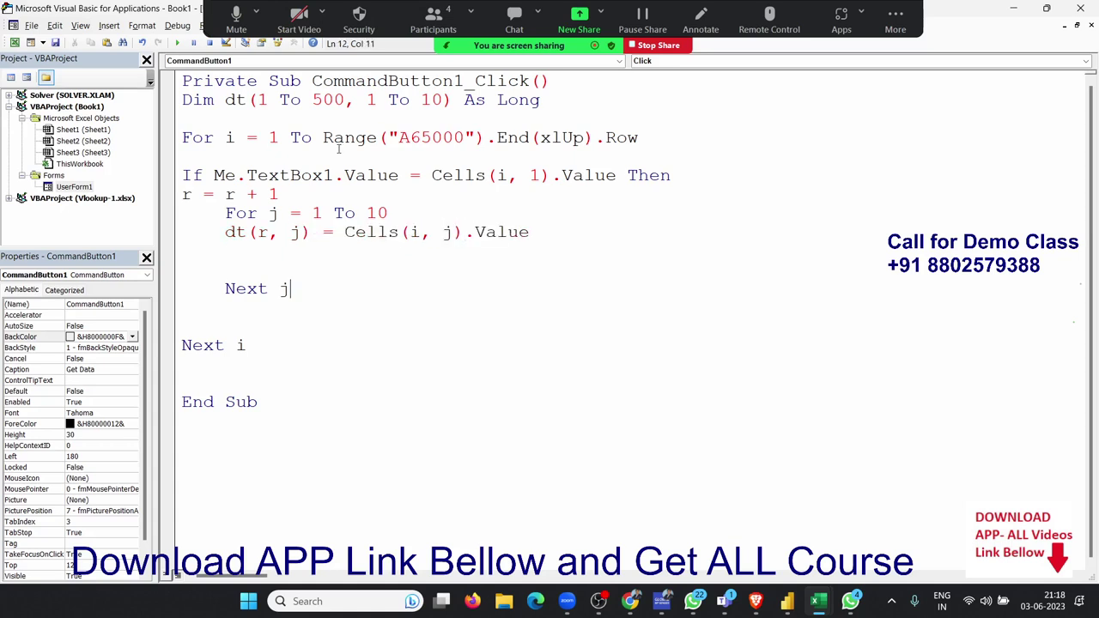
Step: Add Me.ListBox1.List = dt after the Next i line
key(Up)
key(Down)
key(Down)
key(Down)
key(Down)
key(Down)
key(Return)
key(Return)
key(Up)
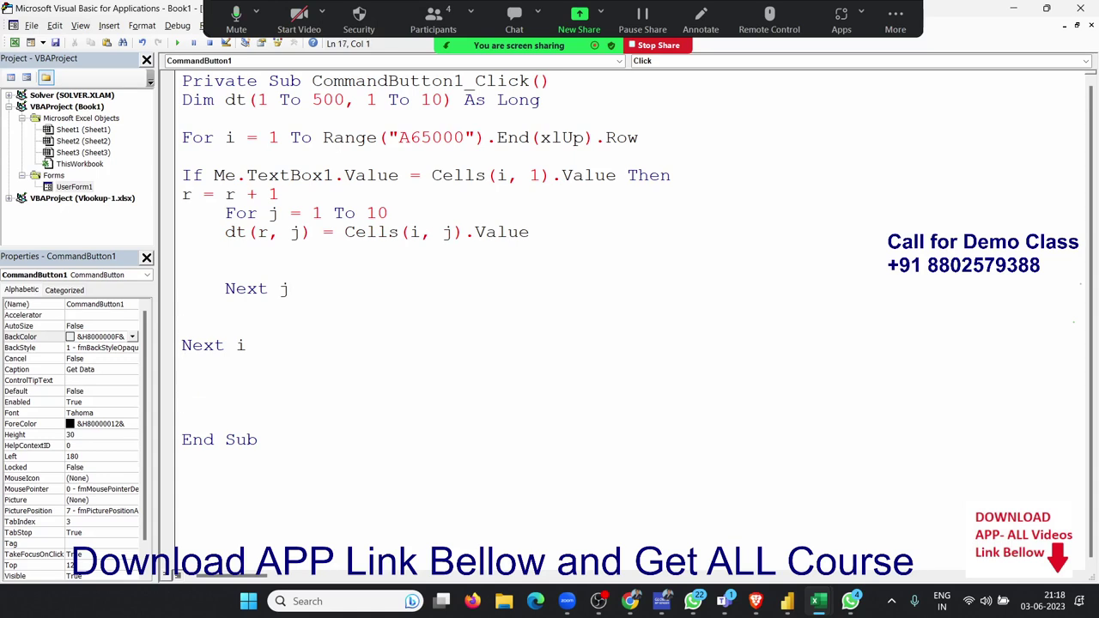
text(me.)
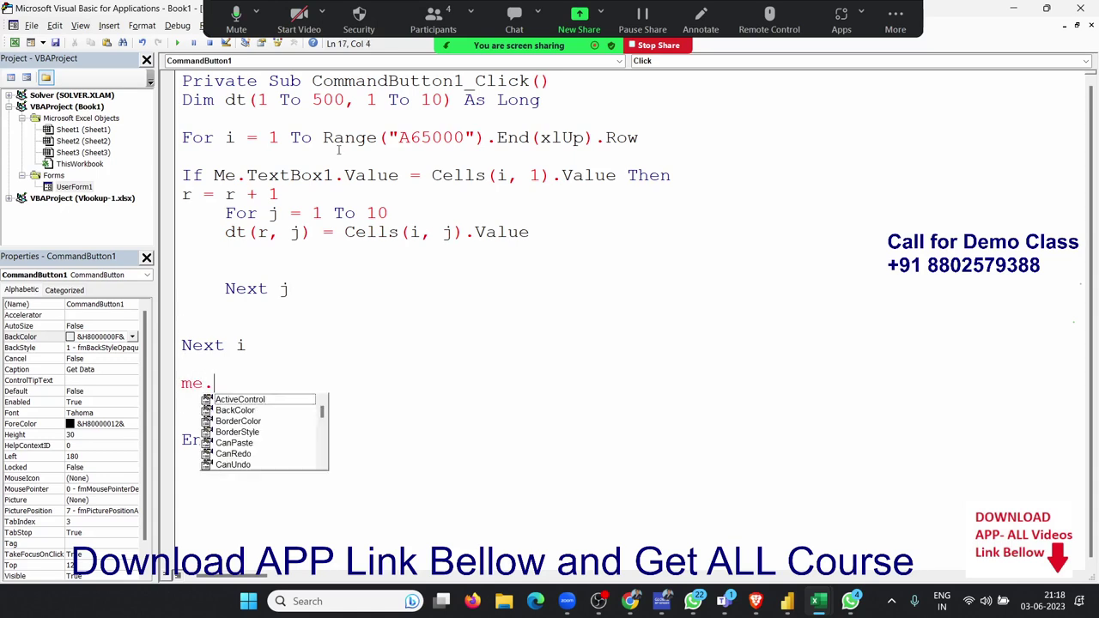
text(li)
key(Tab)
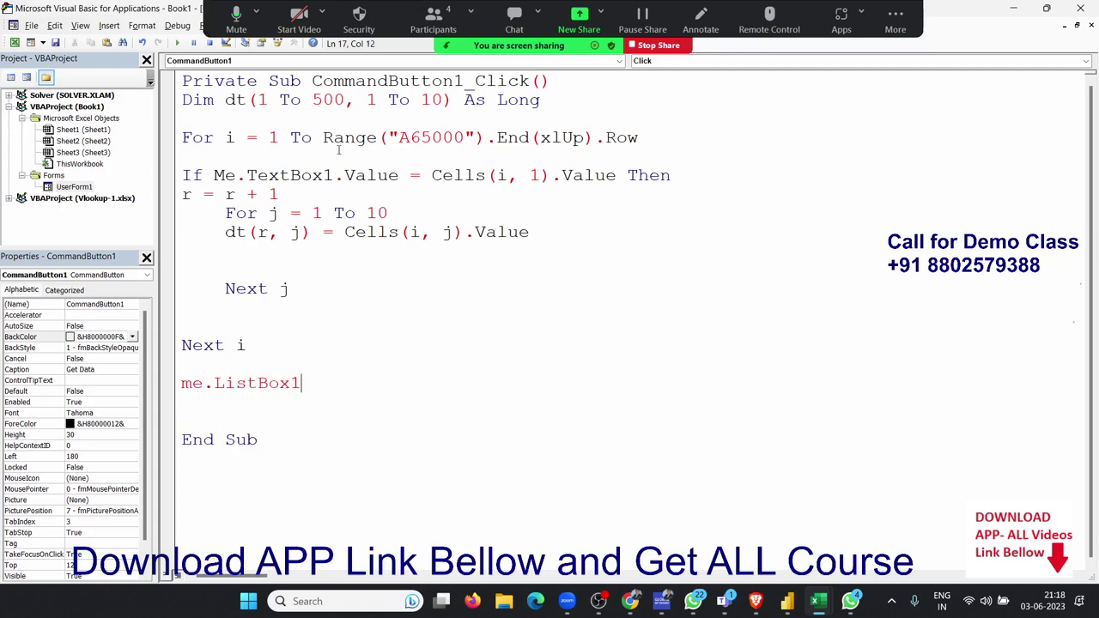
text(.lis)
key(Tab)
text(= dt)
key(Up)
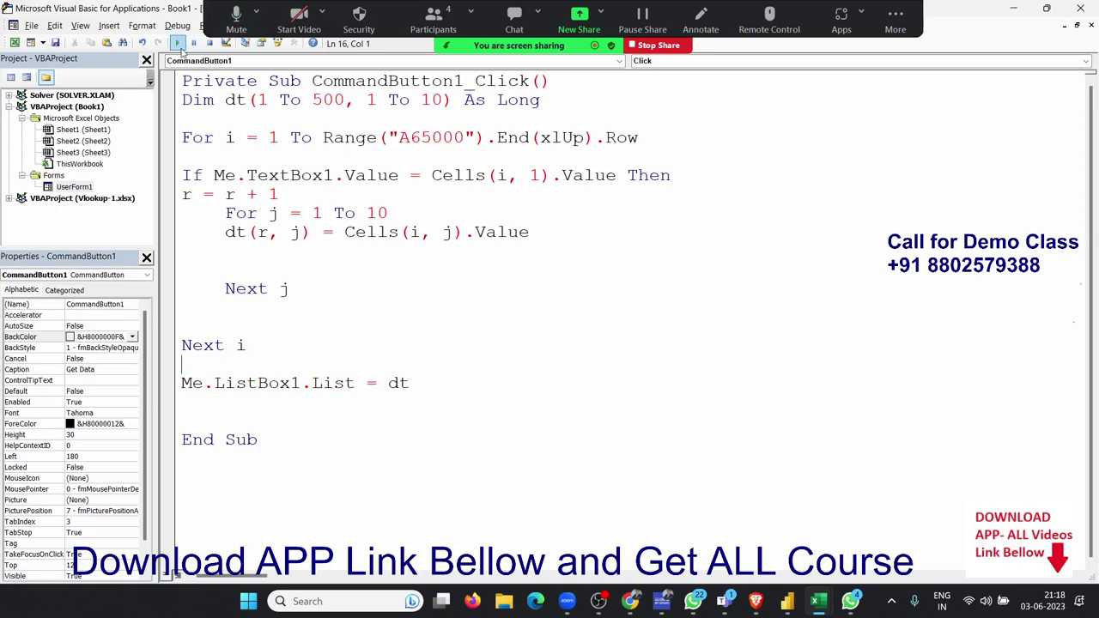
Step: Test the form by searching Puja, then dismiss the resulting compile error
click(178, 44)
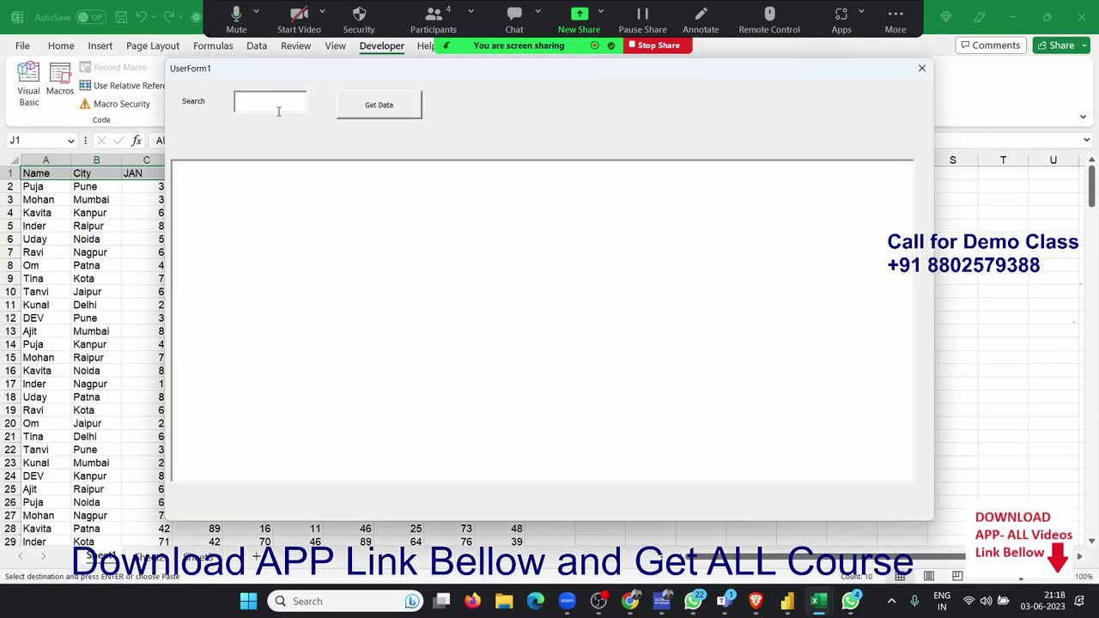
text(Puja)
click(377, 117)
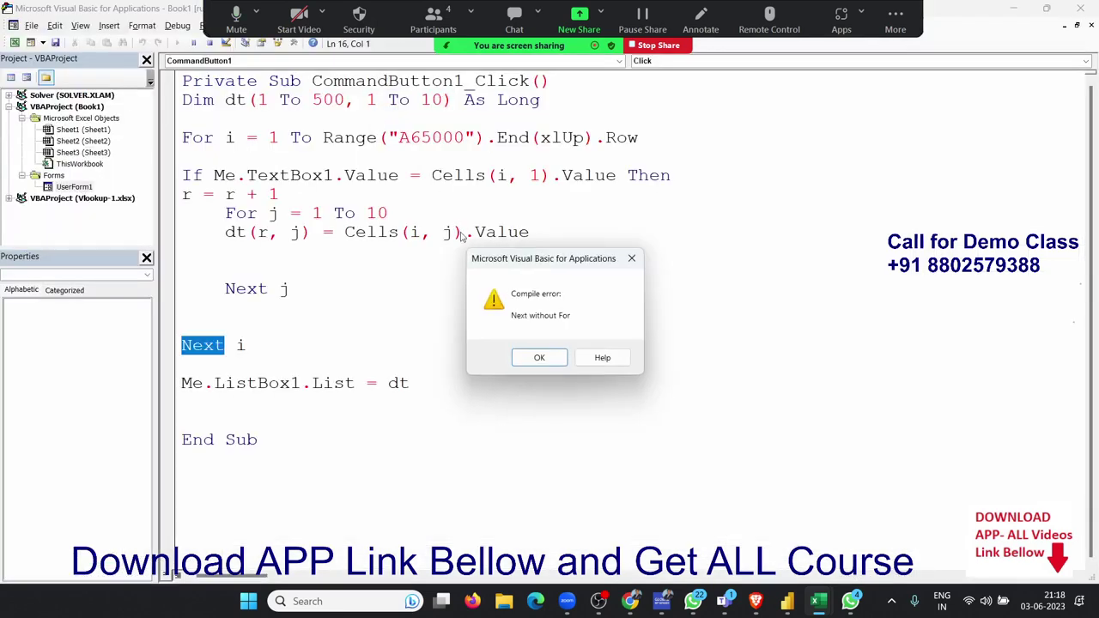
click(539, 357)
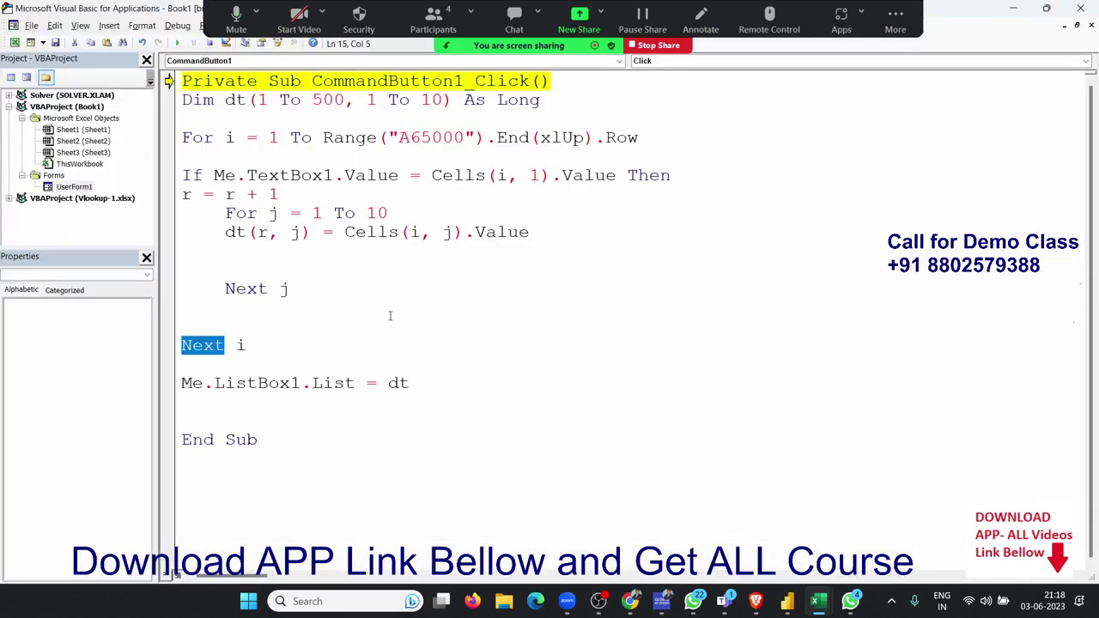
Step: Add End If below Next j to close the If block
click(227, 291)
key(Down)
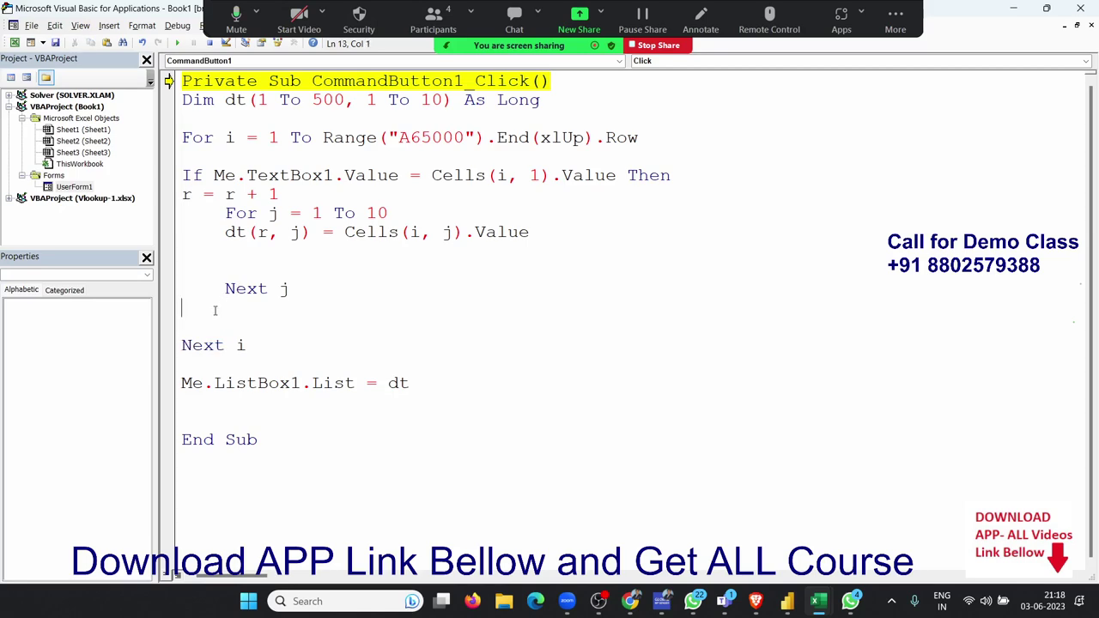
text(end if)
key(Up)
Step: Rerun to find the failing line, change dt's type from Long to Variant, and reset
click(176, 42)
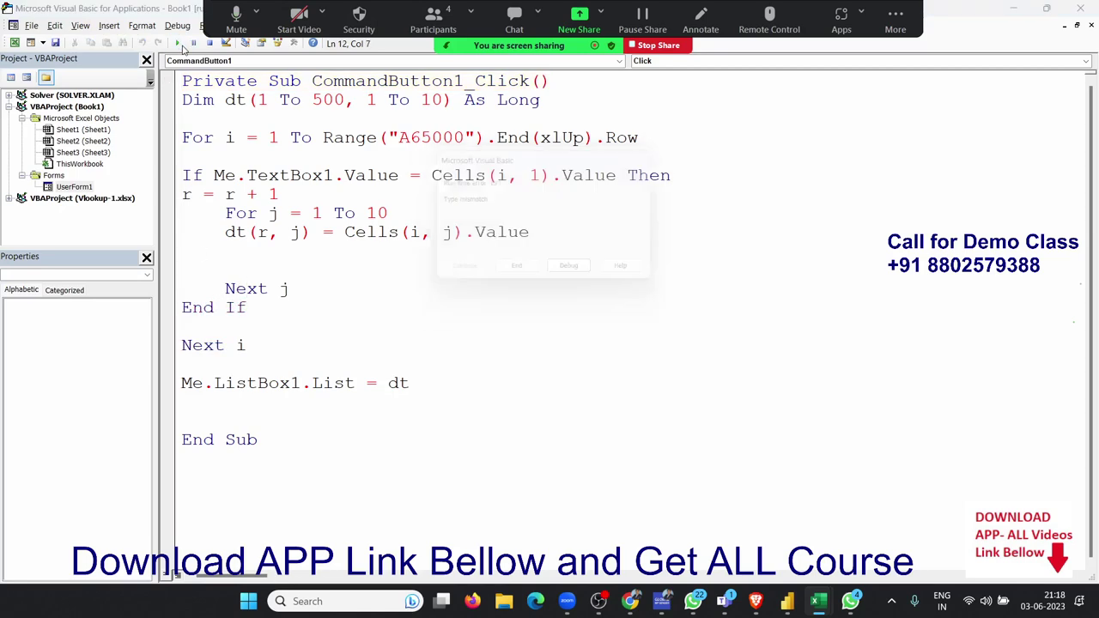
click(587, 278)
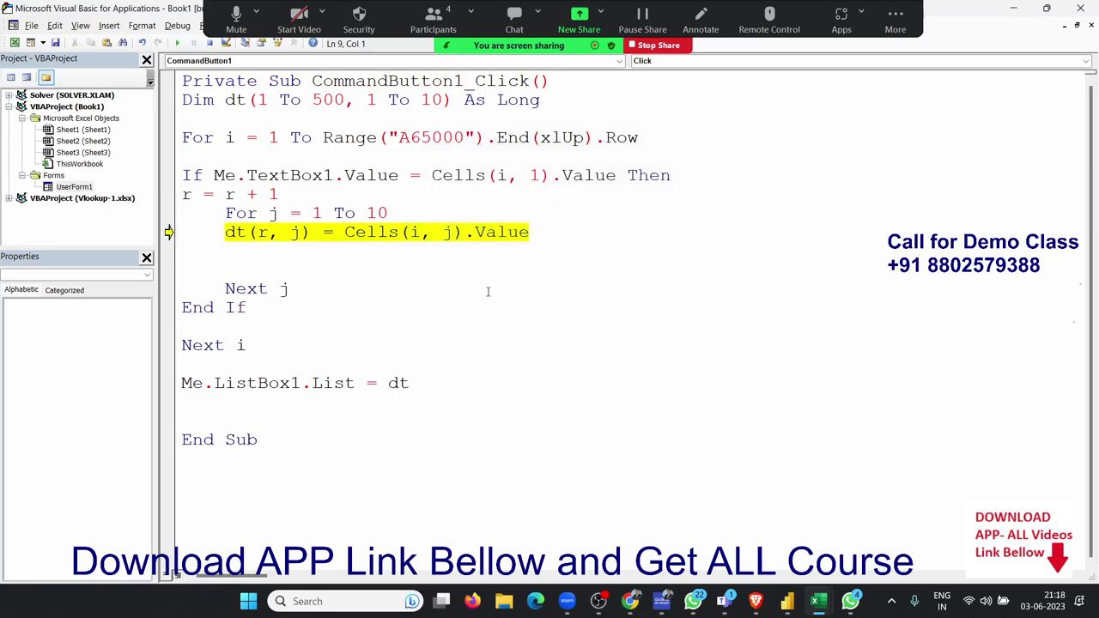
mouse_move(261, 237)
mouse_move(296, 233)
double_click(537, 101)
key(BackSpace)
key(BackSpace)
text(v)
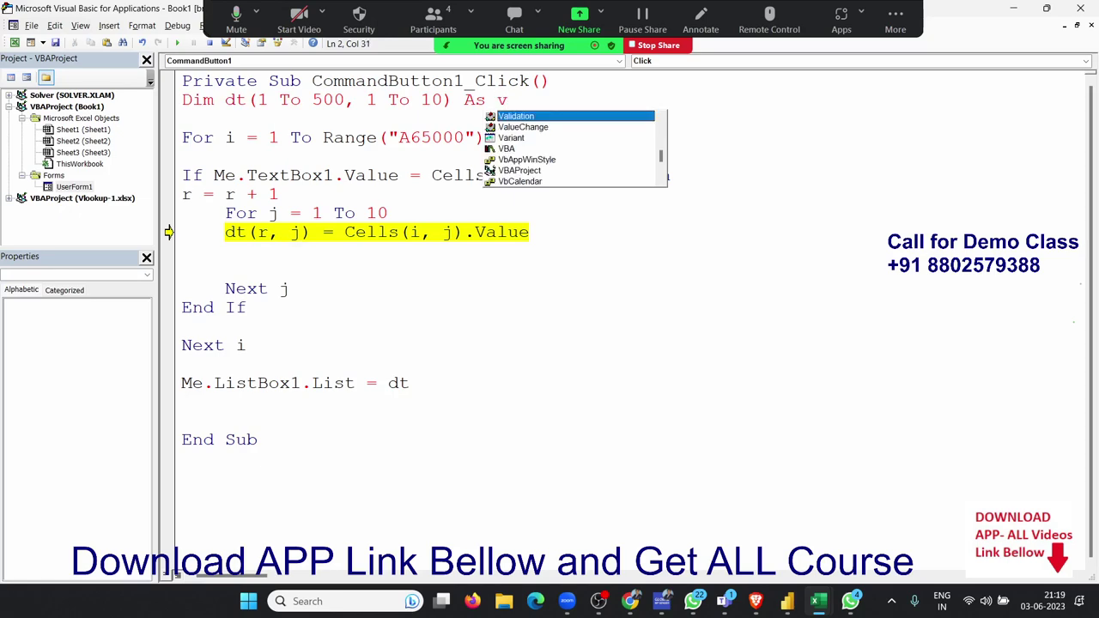
key(Down)
key(Down)
key(Tab)
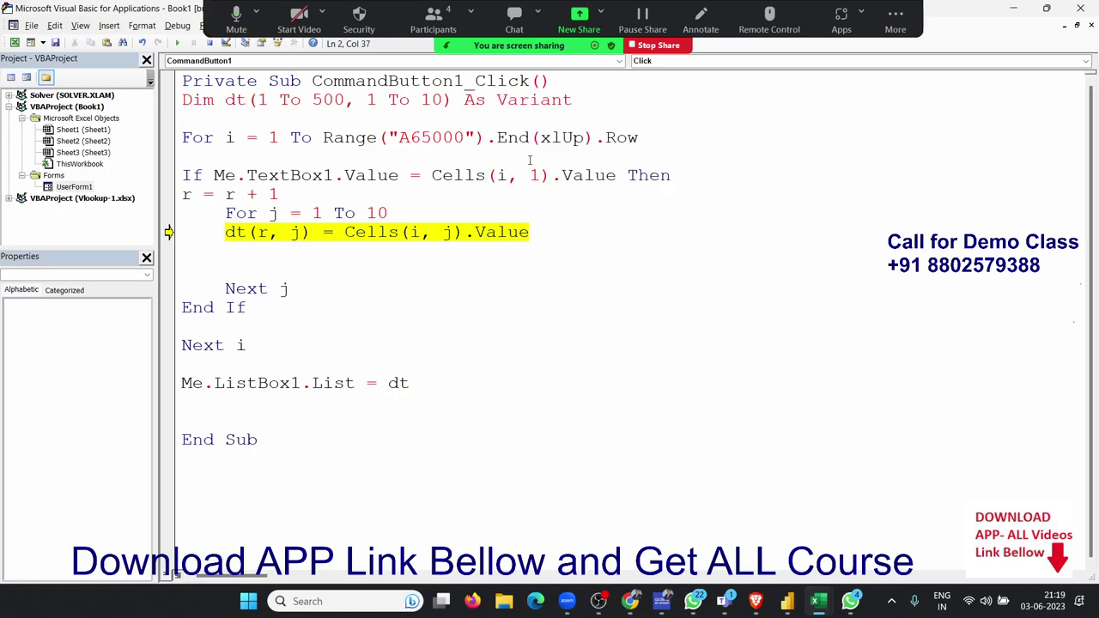
click(471, 148)
click(511, 354)
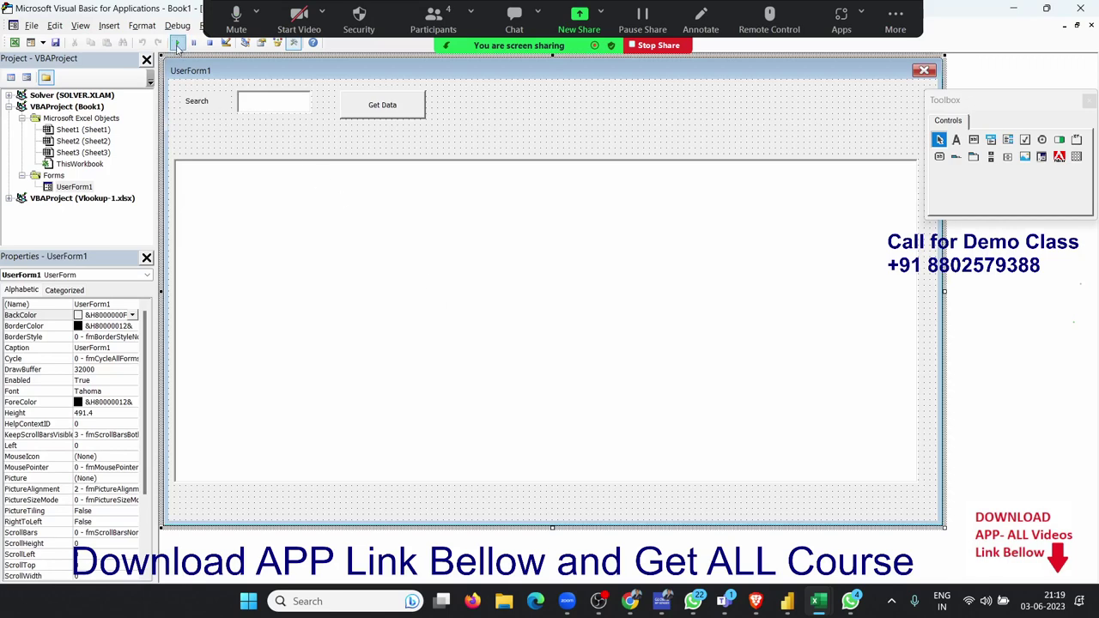
Step: Run the form, search Puja to list all matches, close it, and double-click the designer
click(177, 43)
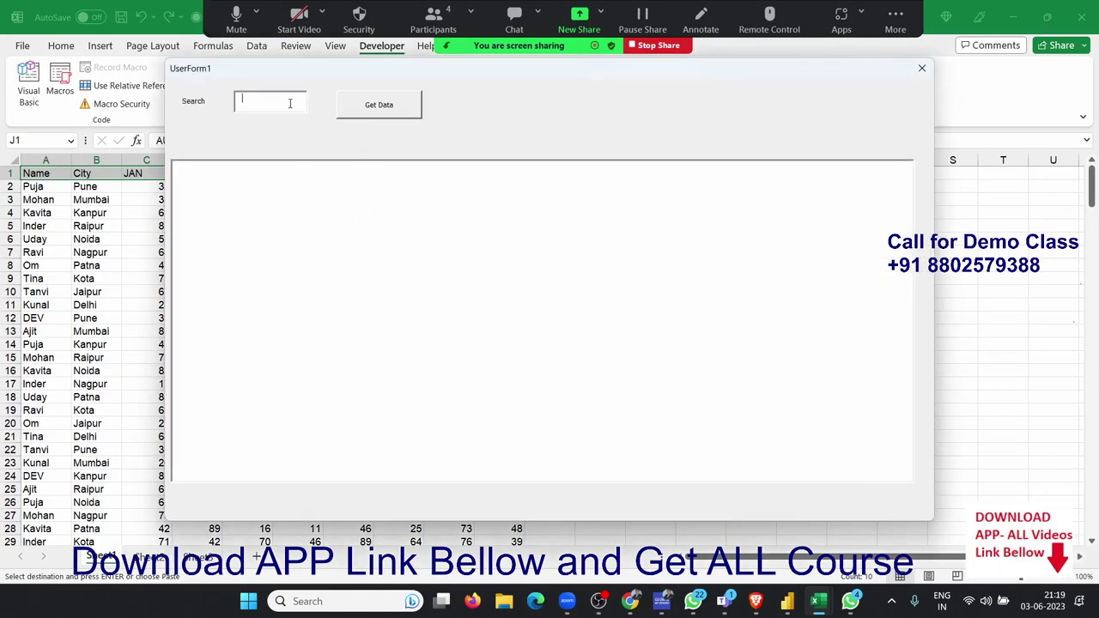
text(Puja)
click(357, 117)
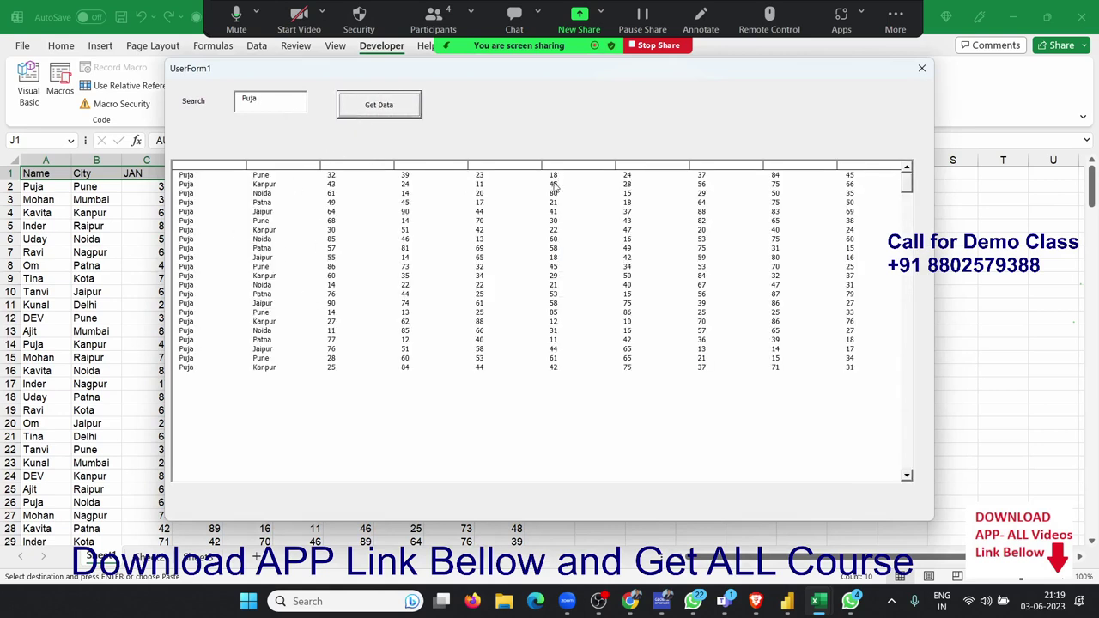
click(922, 68)
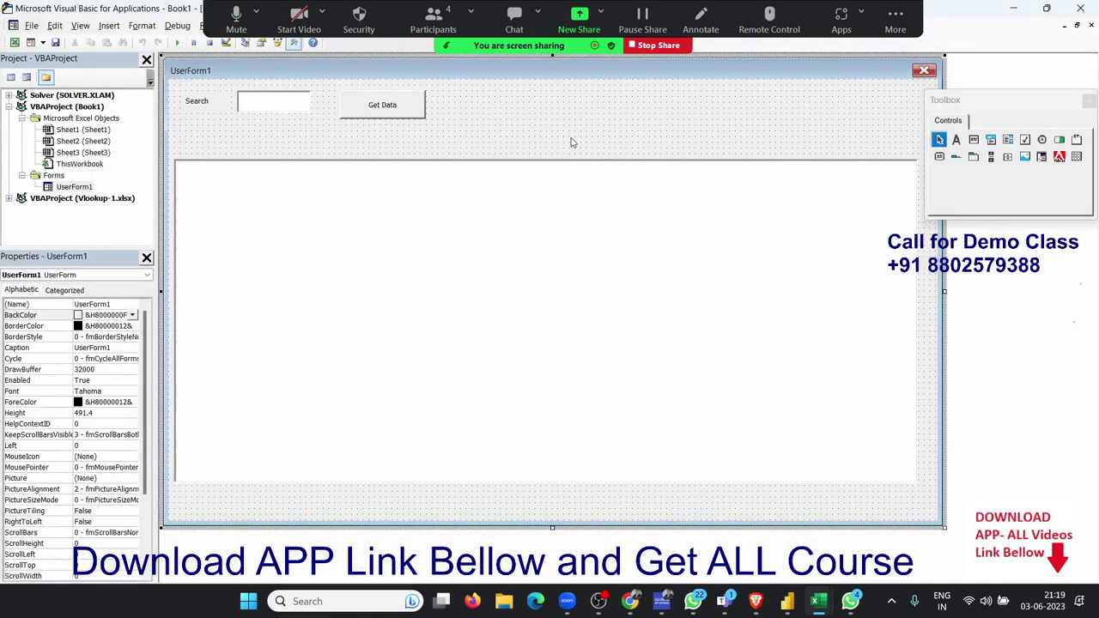
double_click(572, 140)
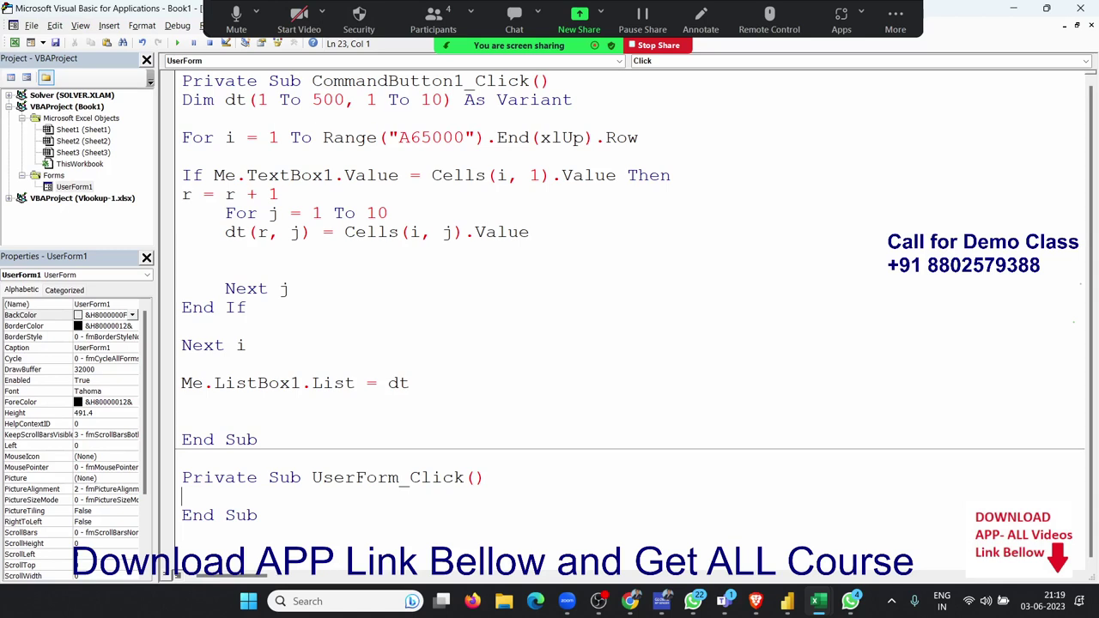
key(alt+Tab)
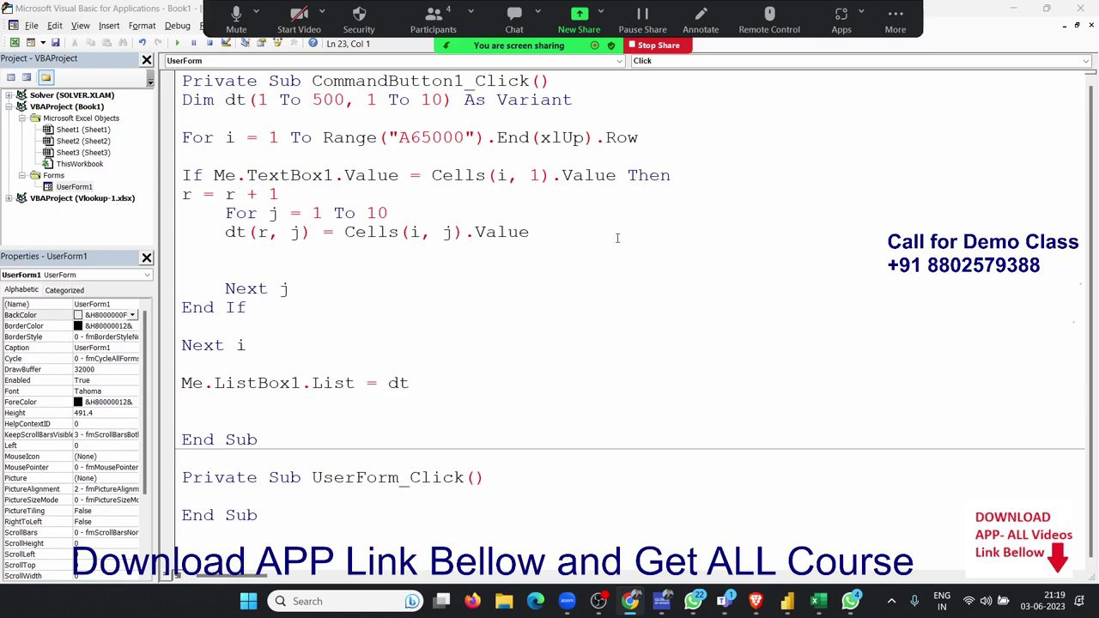
click(181, 259)
click(373, 340)
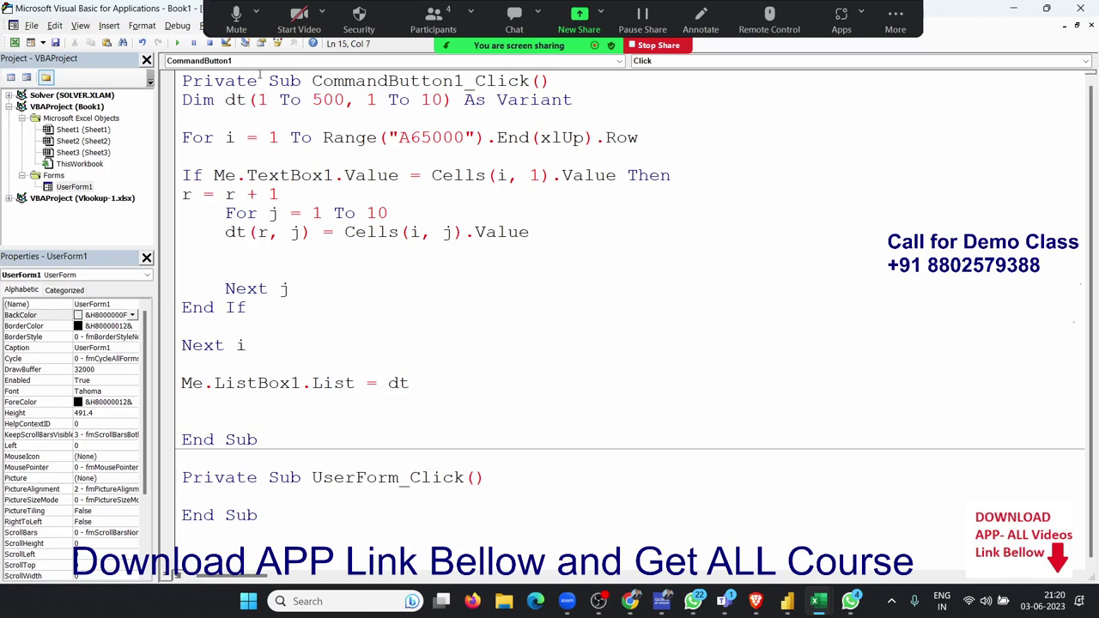
Step: Remove the 1 To 500, 1 To 10 bounds from the dt declaration
drag(258, 99, 444, 99)
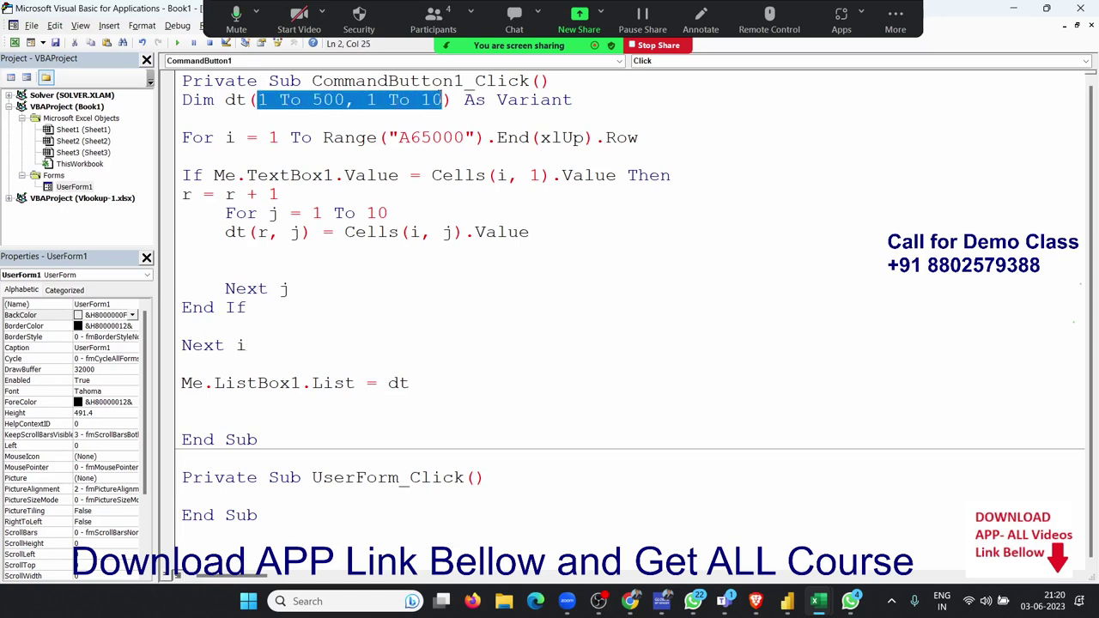
key(Delete)
click(457, 138)
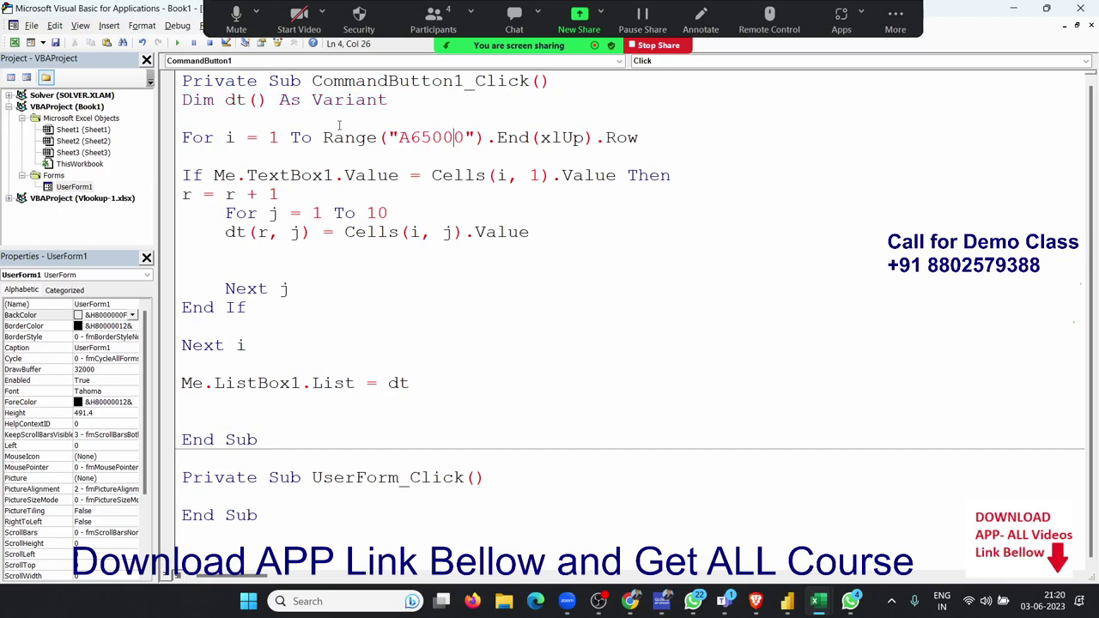
Step: Run the form again and search Puja, triggering the Subscript out of range error
click(176, 42)
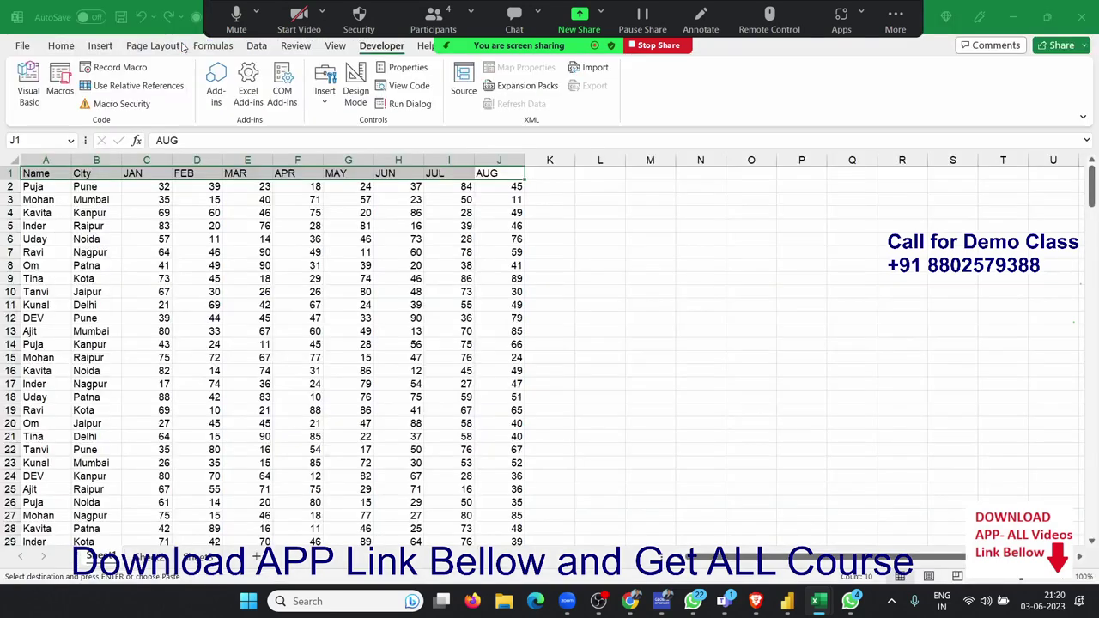
click(276, 104)
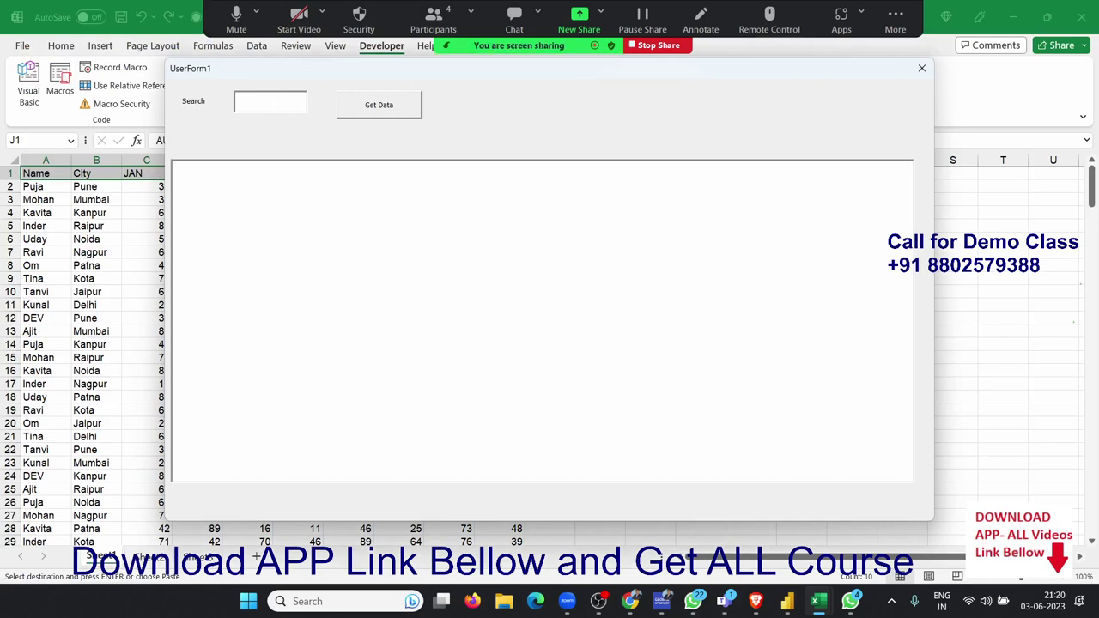
click(631, 599)
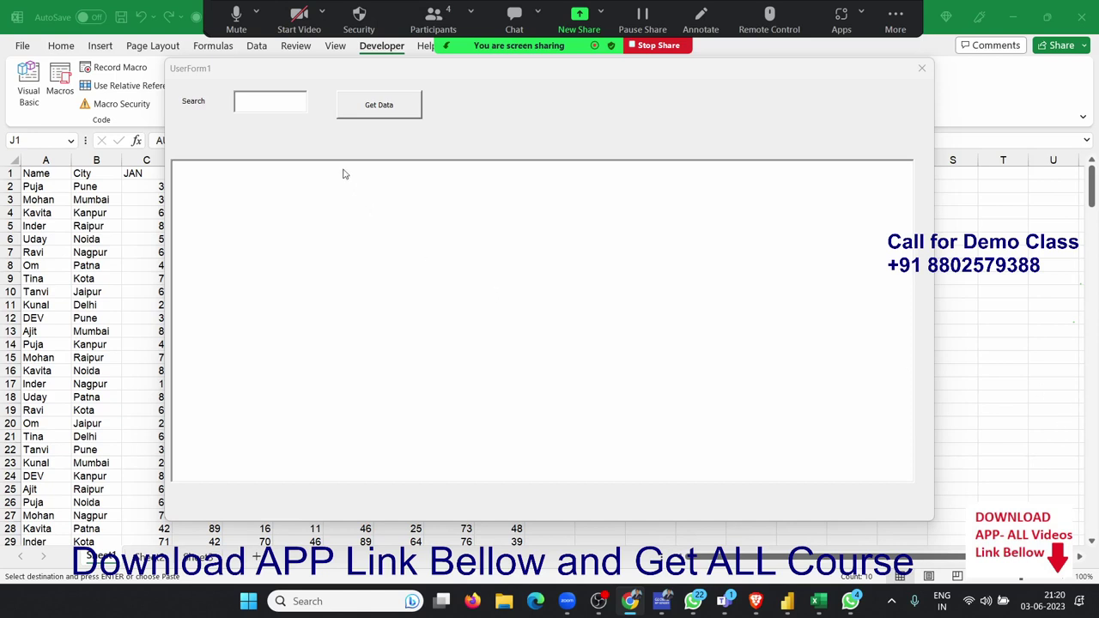
click(278, 110)
text(Puja)
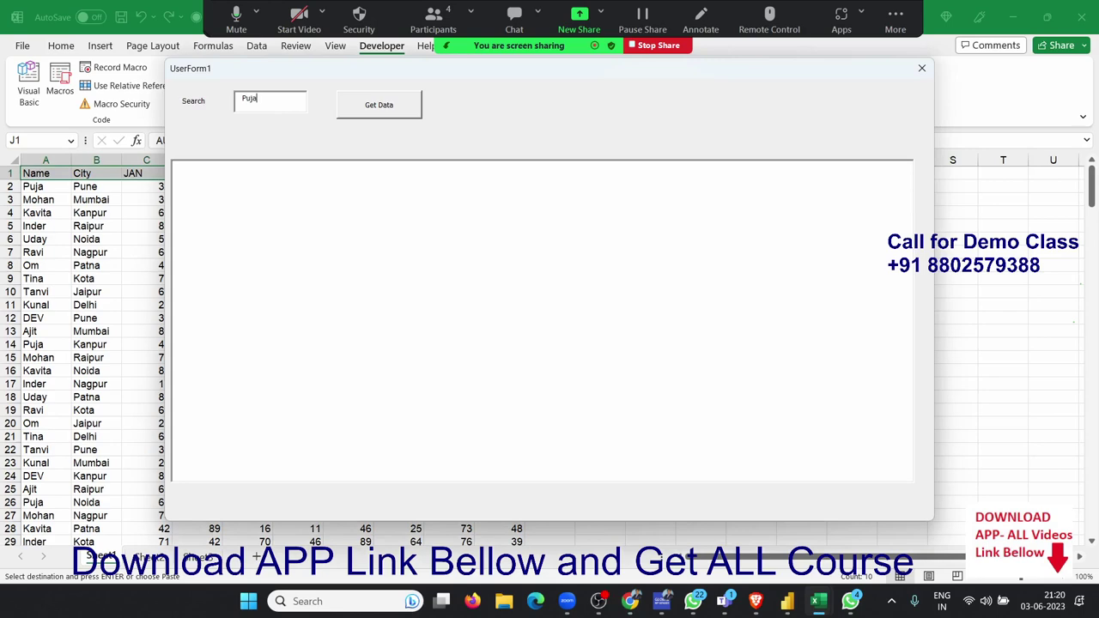
click(375, 101)
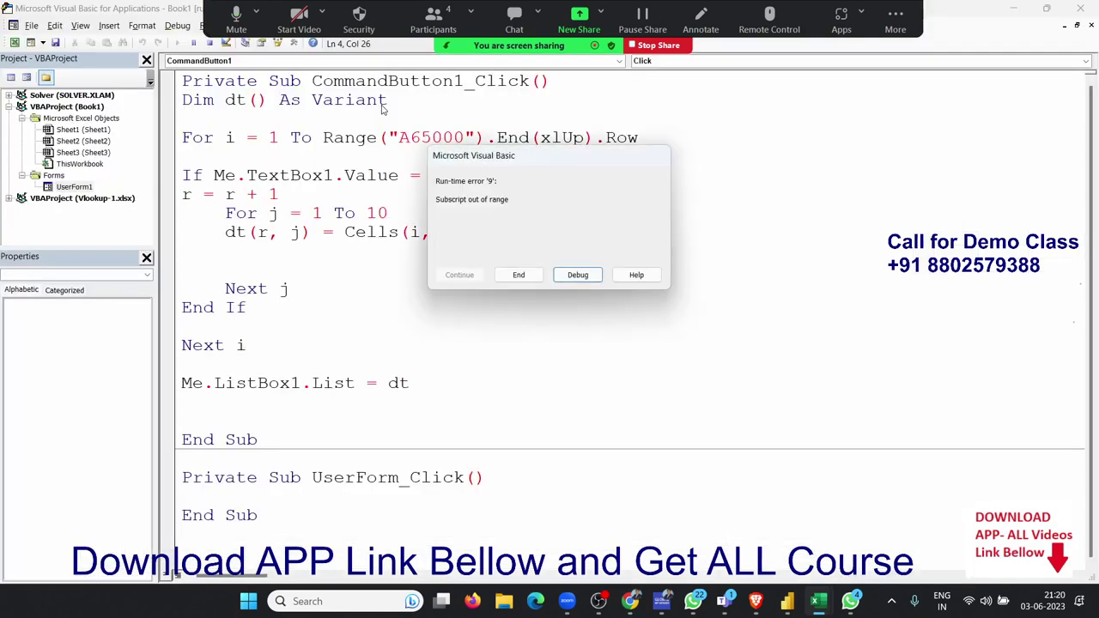
Step: Correct the dt array's bound to 1 and reset the halted project
click(571, 275)
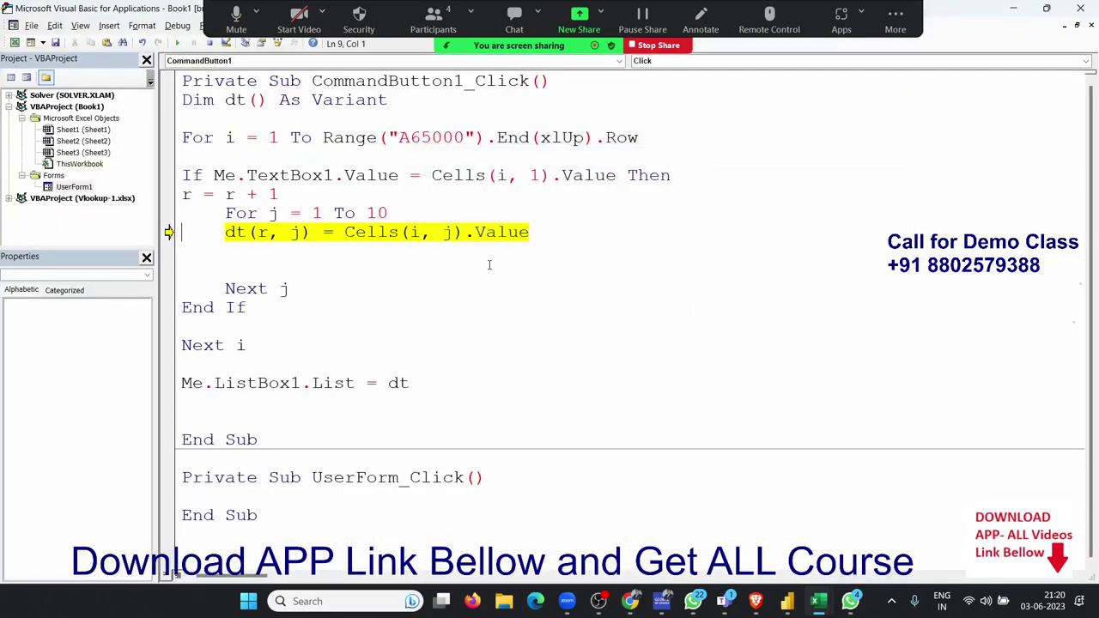
click(258, 99)
text(1)
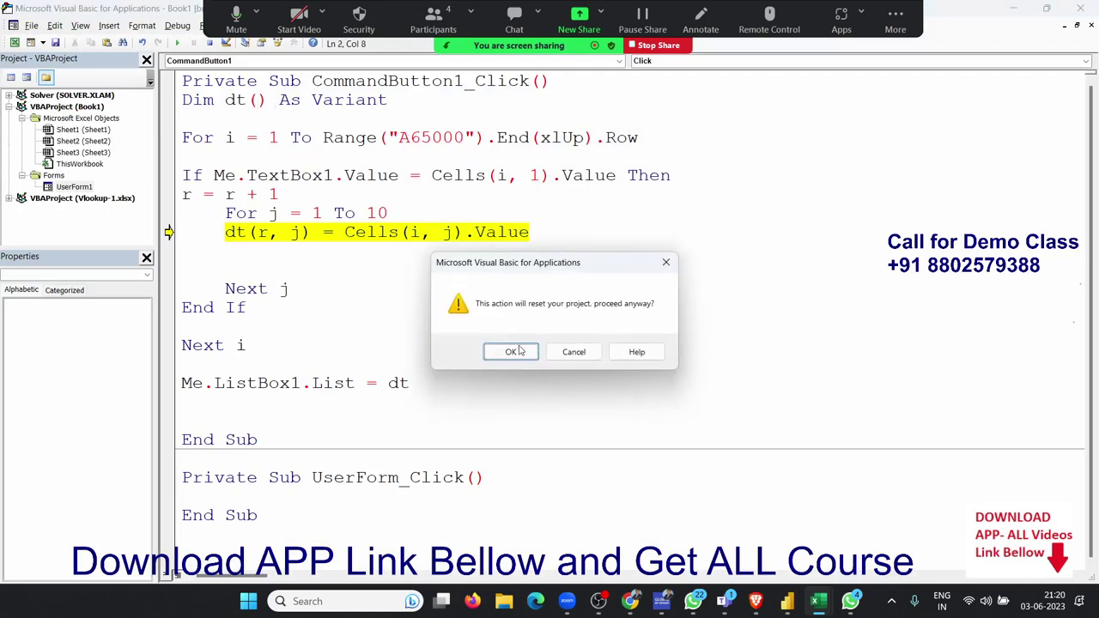
click(513, 349)
double_click(339, 133)
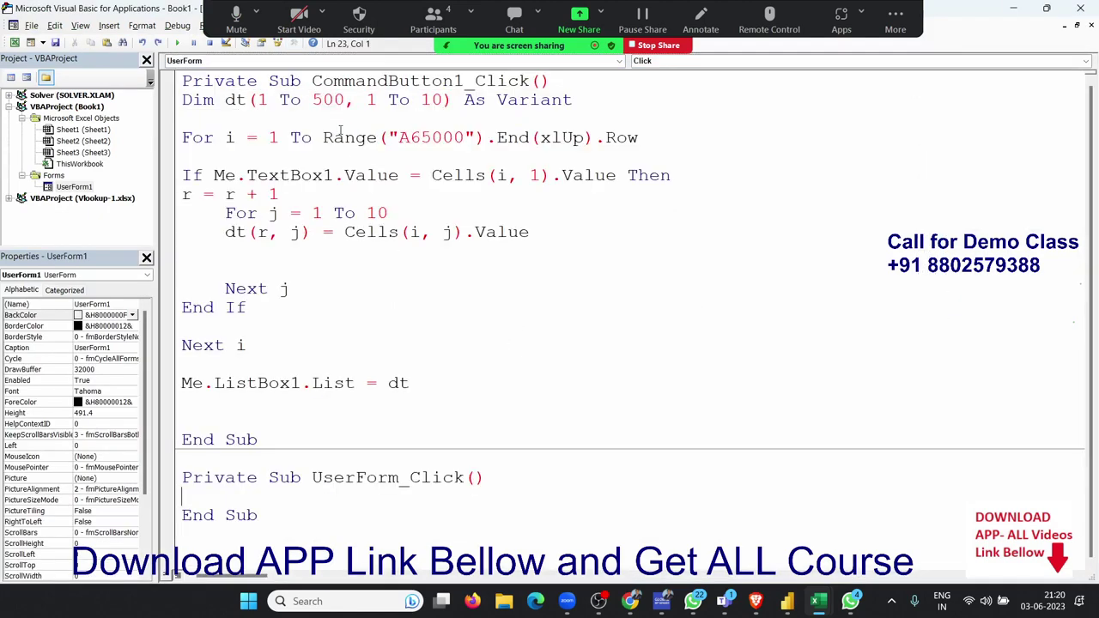
Step: Insert a For j = 1 To 10 … Next j loop above the For i loop
click(327, 117)
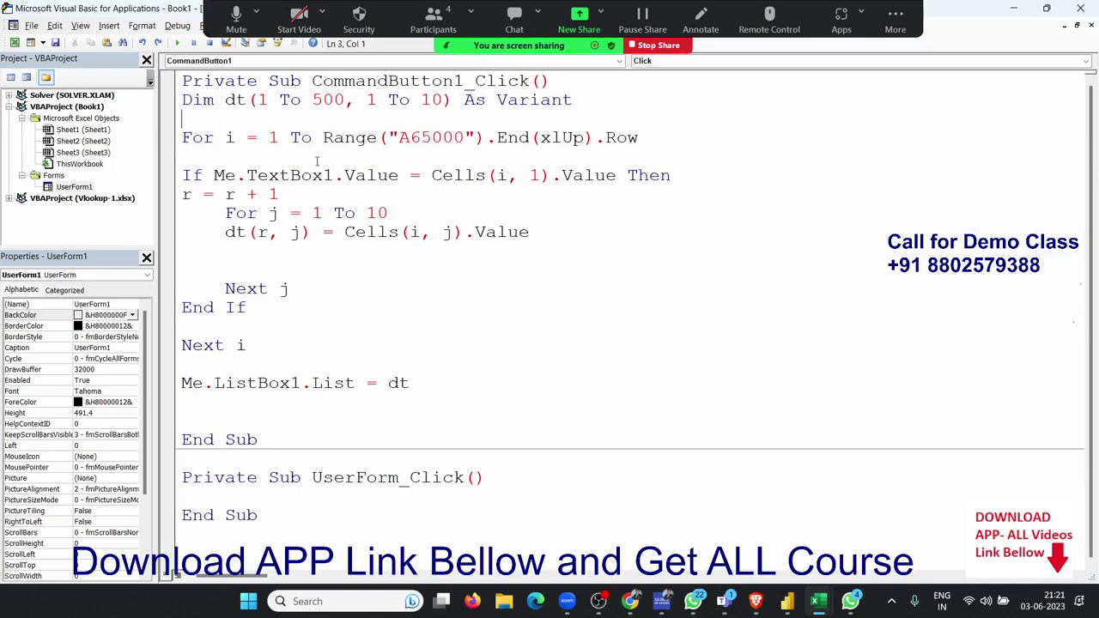
click(294, 188)
click(246, 160)
key(Return)
key(Return)
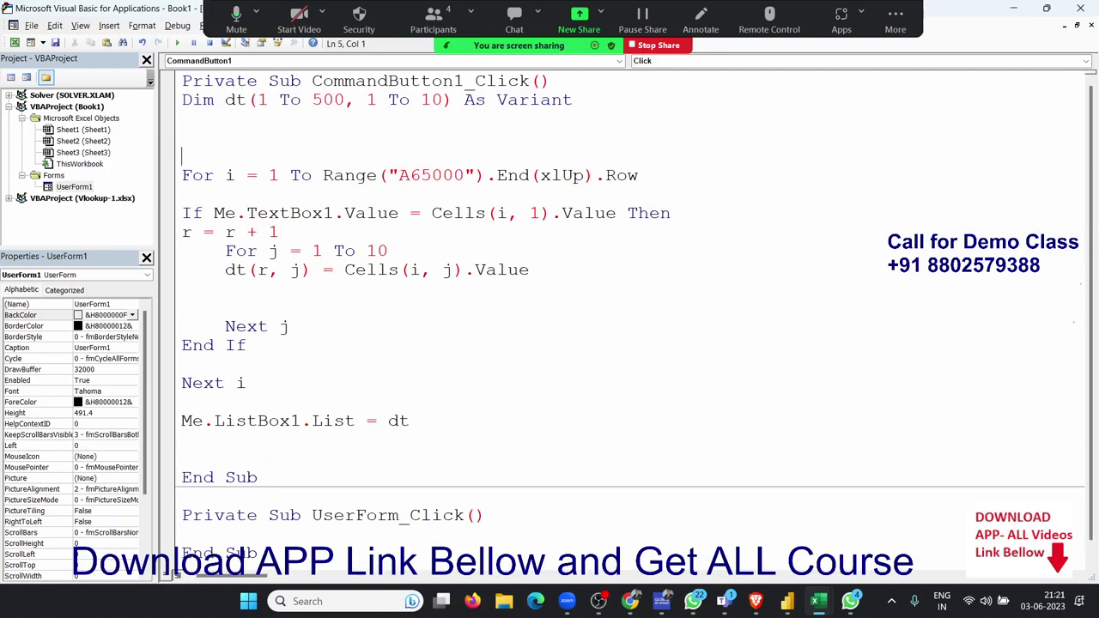
key(Up)
key(Up)
key(Up)
key(Return)
key(Return)
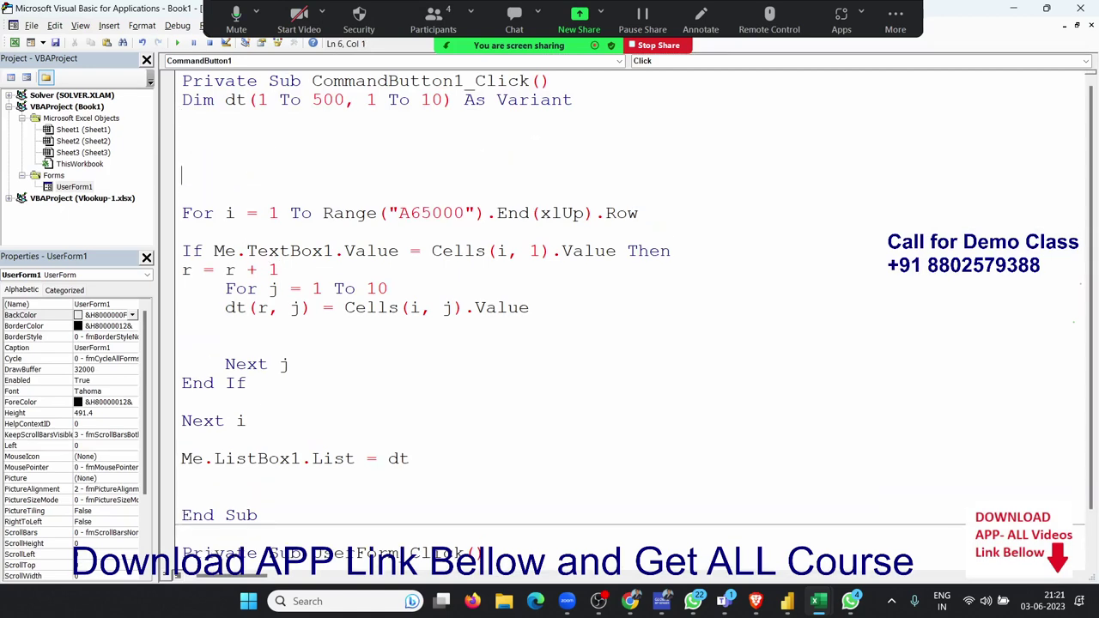
key(Up)
key(Up)
text(for )
text(i)
key(BackSpace)
key(BackSpace)
text(j)
text(= 1 to )
text(10)
key(Return)
key(Return)
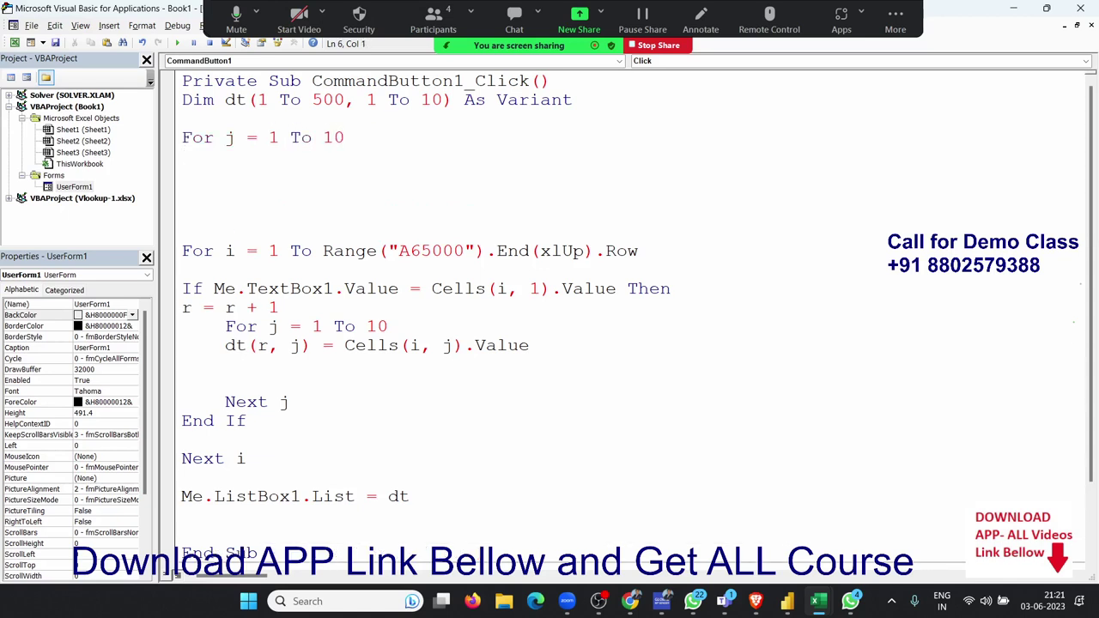
text(next j)
click(244, 137)
key(Return)
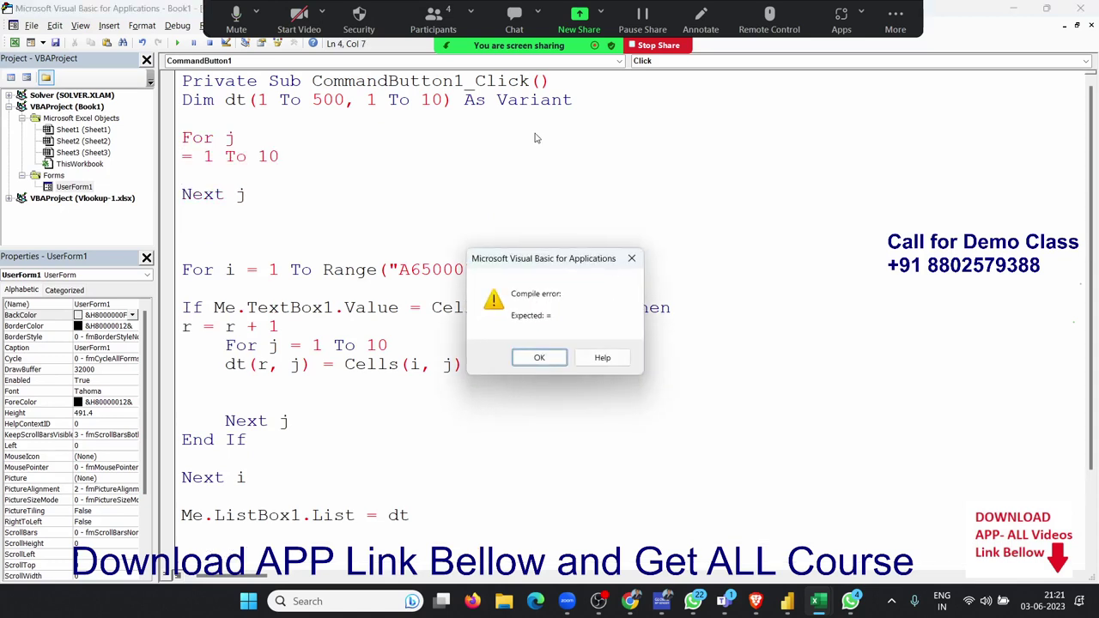
key(Return)
key(Delete)
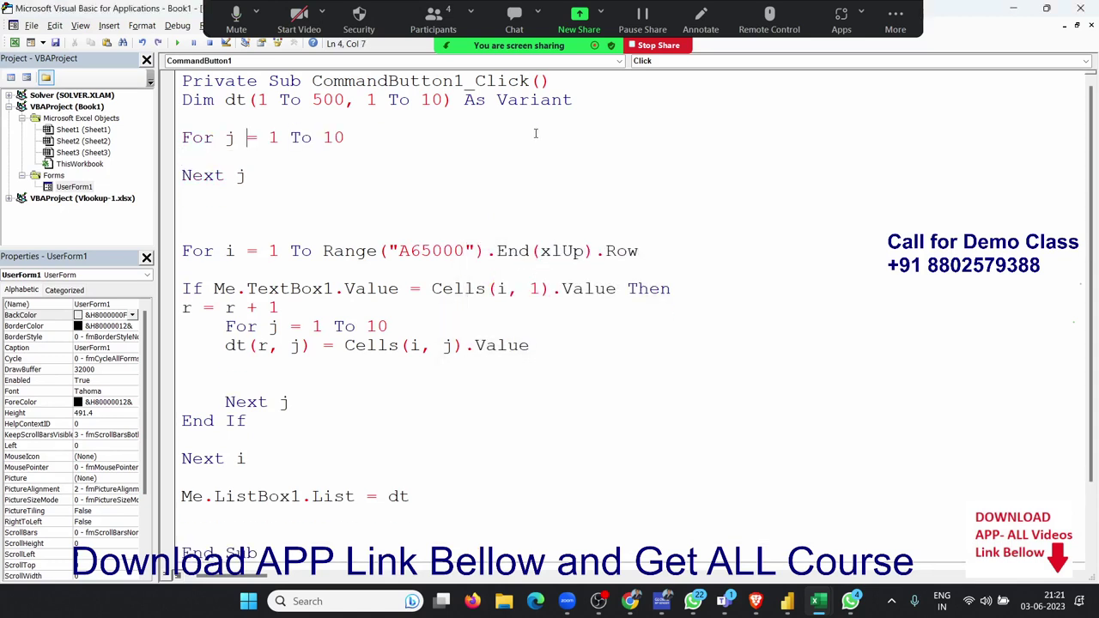
key(Down)
key(Down)
Step: Put dt(1, j) = Cells(1, j).Value inside the For j loop to copy headers
click(182, 156)
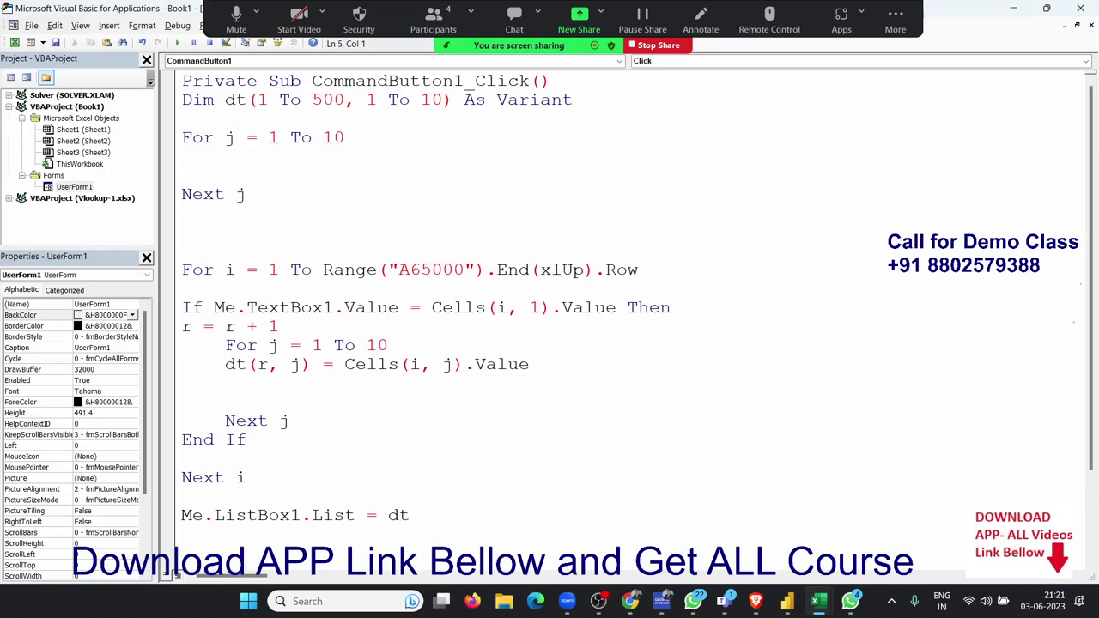
text(n)
key(BackSpace)
text(j)
key(BackSpace)
text(dt()
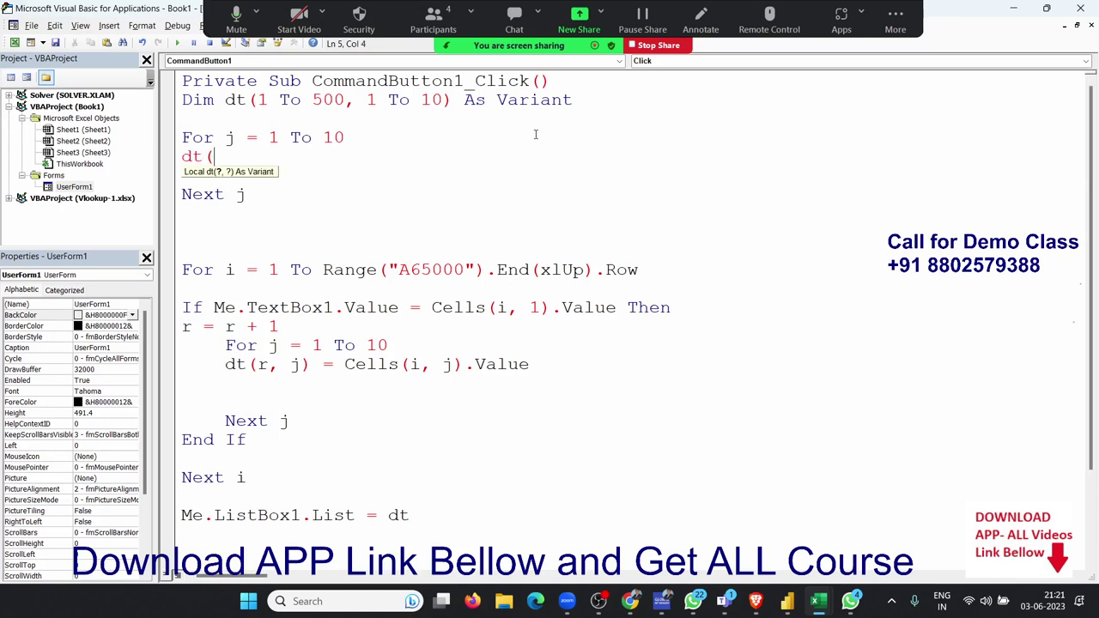
text(1,)
text(j))
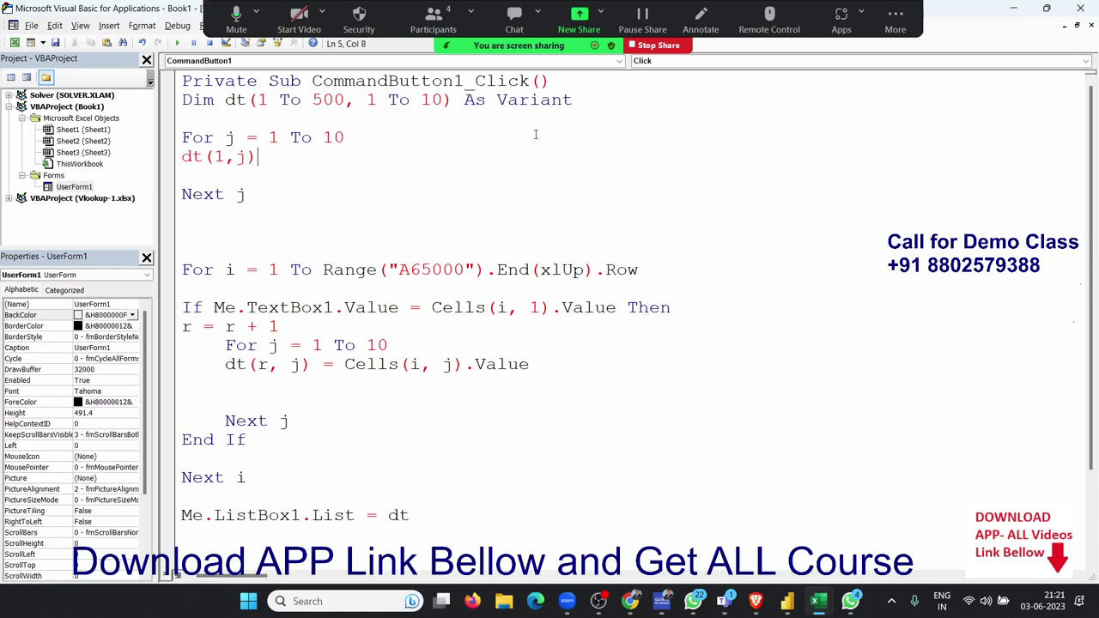
text(=cells)
text((1,)
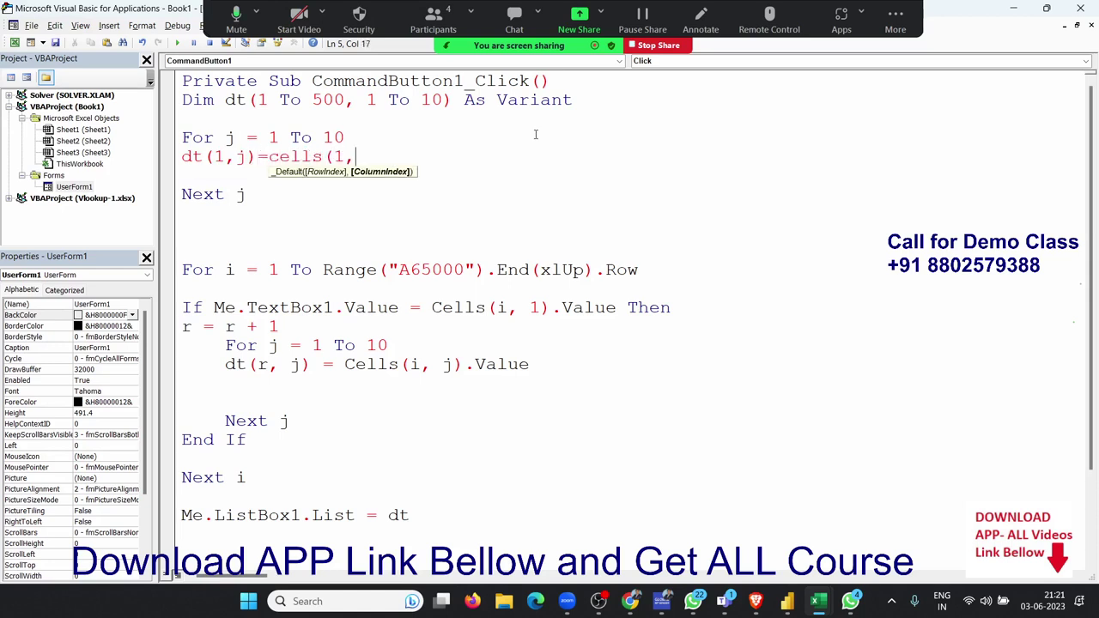
text(j))
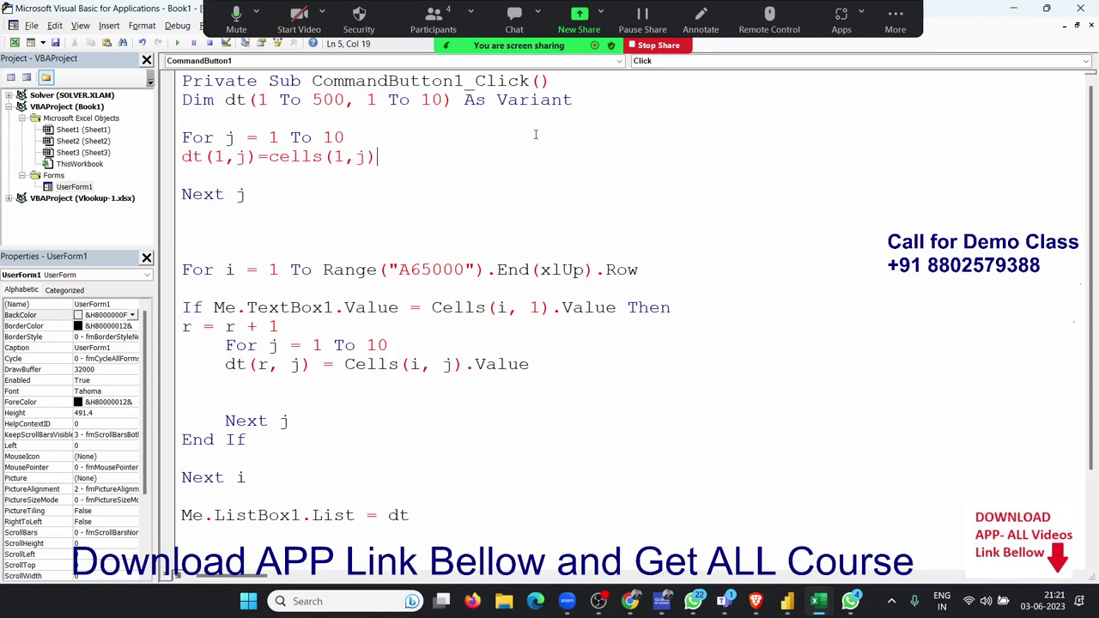
text(.value)
key(Down)
key(Down)
Step: Add r = 1 after the header loop and run UserForm1
key(Down)
key(Down)
text(r)
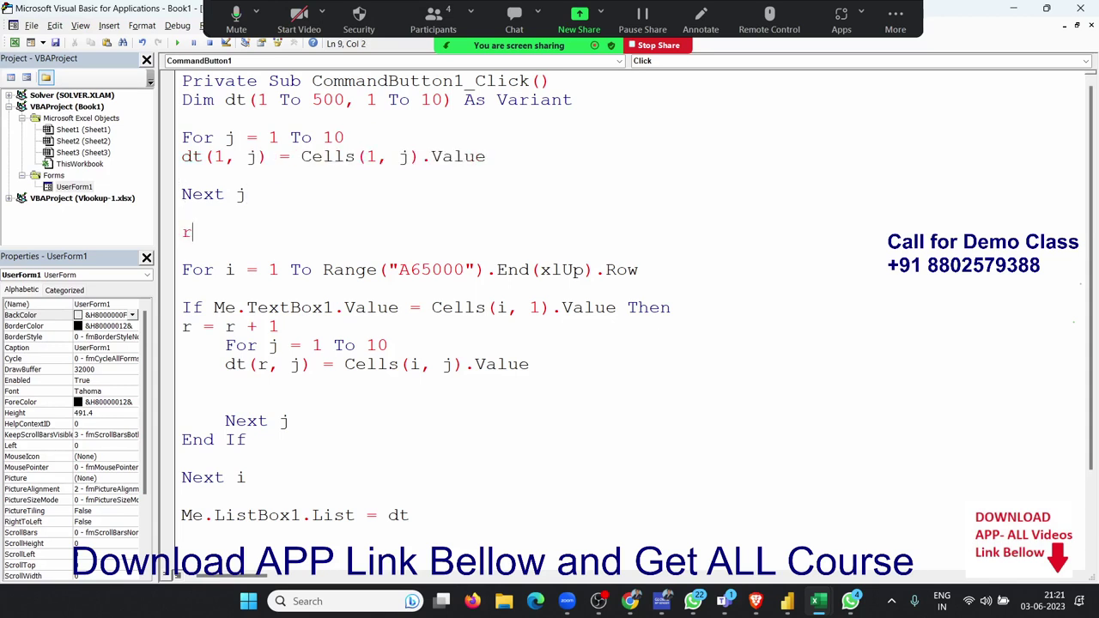
text(=r1)
key(BackSpace)
key(BackSpace)
text(1)
key(Down)
key(Down)
key(Down)
key(Down)
key(Down)
key(Right)
key(shift+Right)
key(shift+Right)
key(shift+Right)
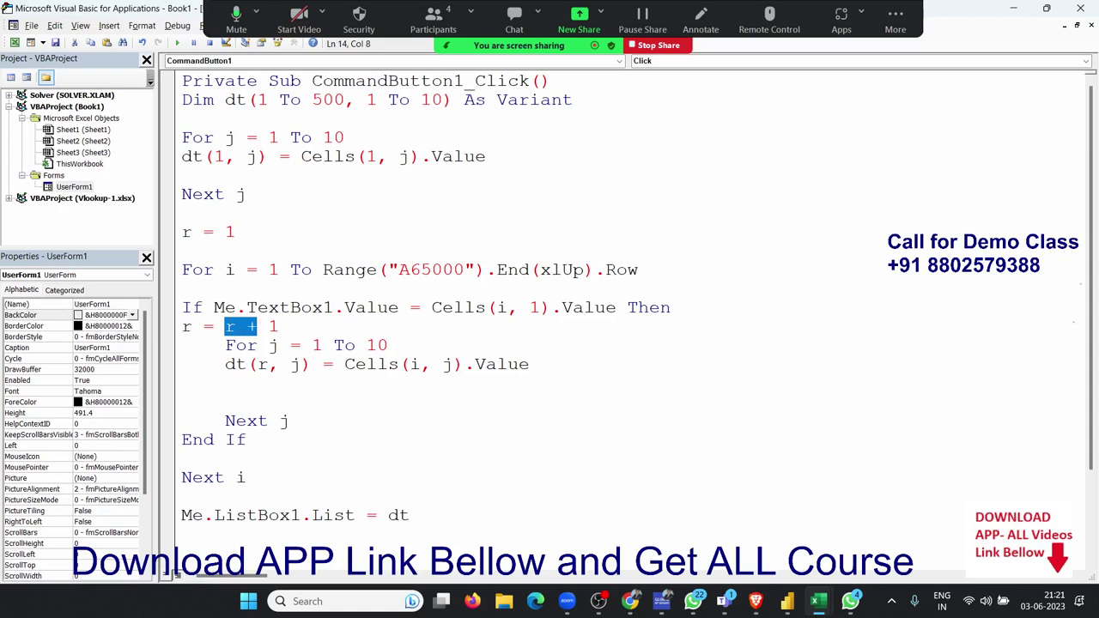
key(shift+Right)
key(shift+Right)
key(Down)
click(388, 156)
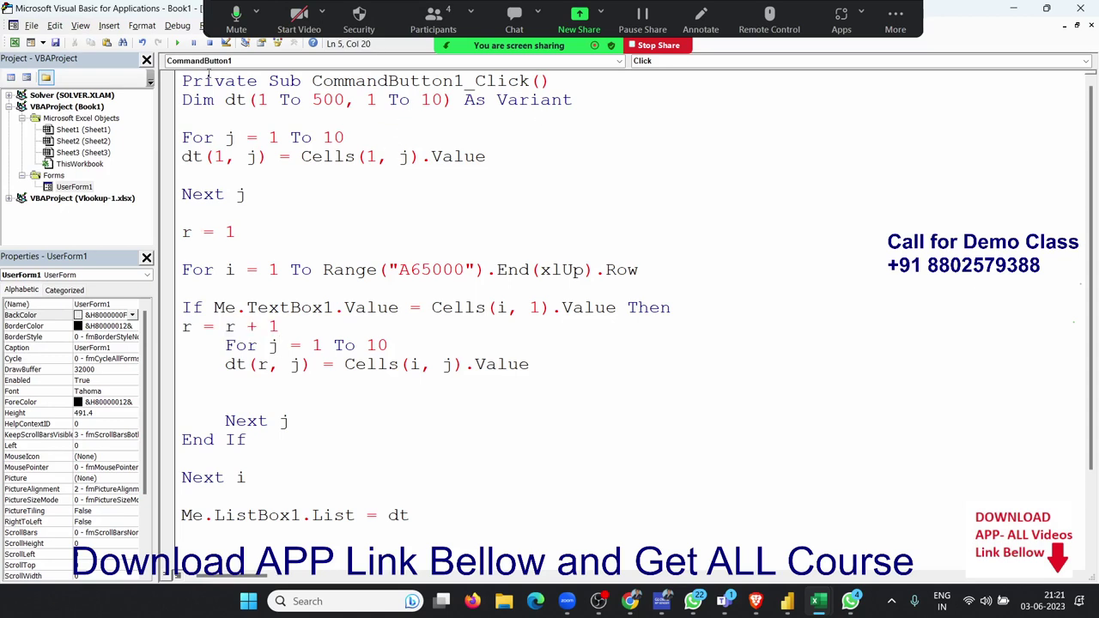
click(177, 42)
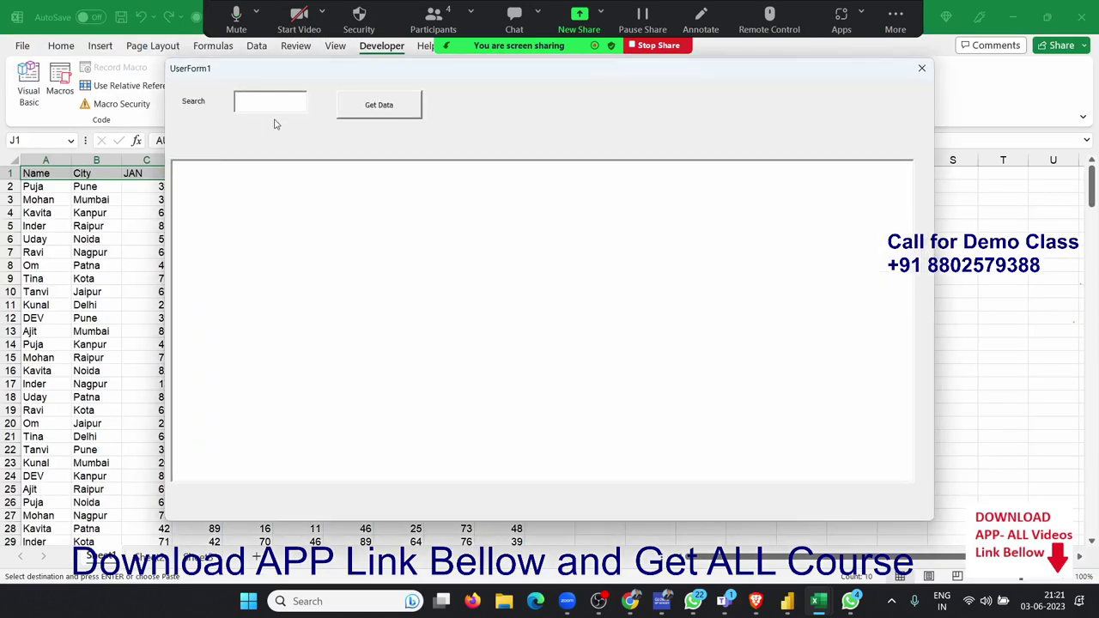
Step: Search for Puja and list her rows under the header with Get Data
click(273, 108)
text(Puja)
click(388, 114)
Step: Compare the listed Jaipur and Pune rows against the sheet, then close the form
click(268, 222)
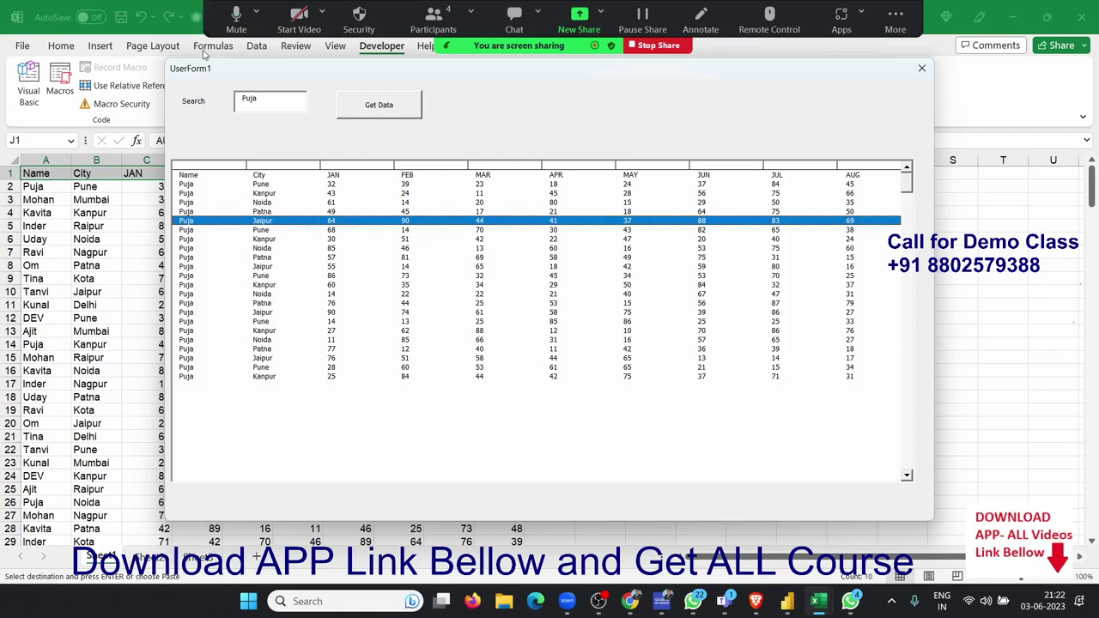
mouse_move(204, 69)
mouse_down()
mouse_move(343, 108)
mouse_move(352, 97)
mouse_up()
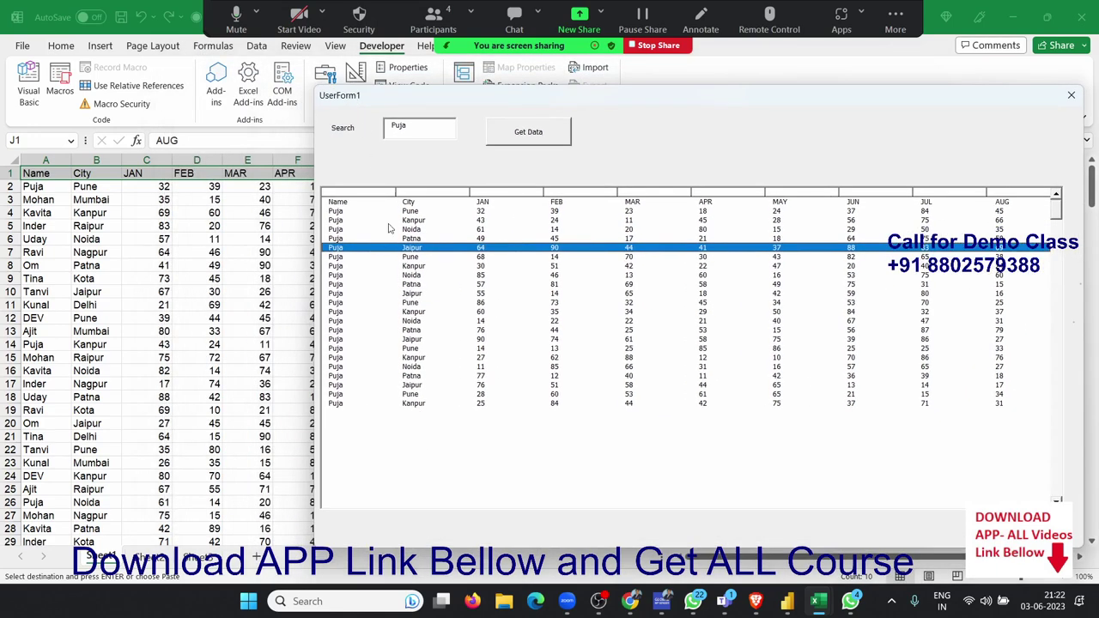
click(411, 277)
click(410, 256)
mouse_move(409, 244)
mouse_down()
mouse_move(420, 390)
mouse_move(406, 247)
mouse_up()
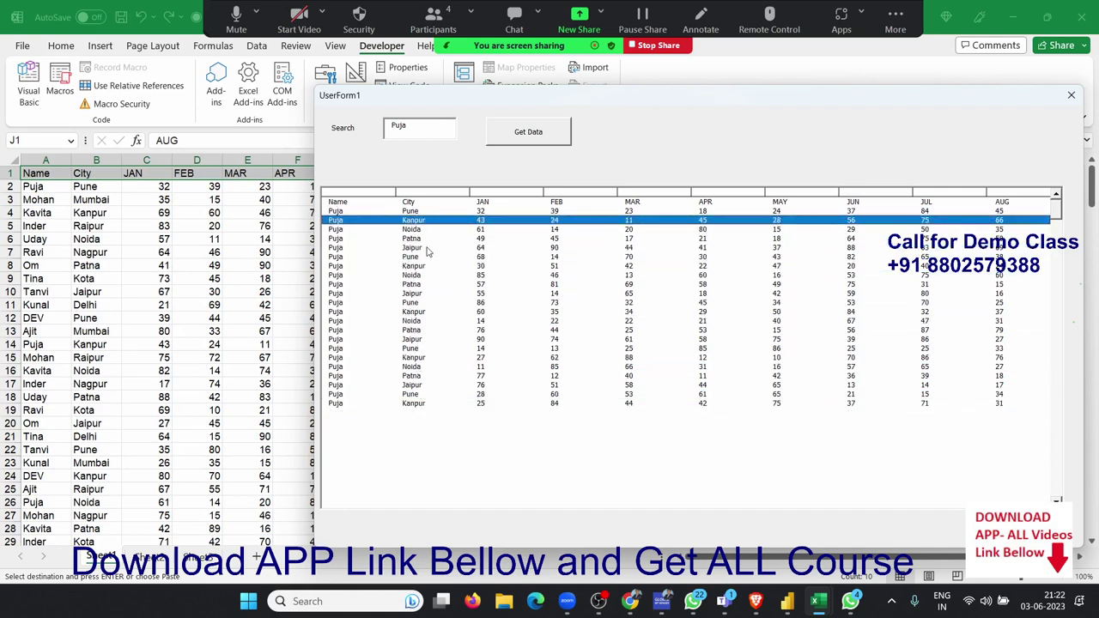
drag(406, 247, 430, 251)
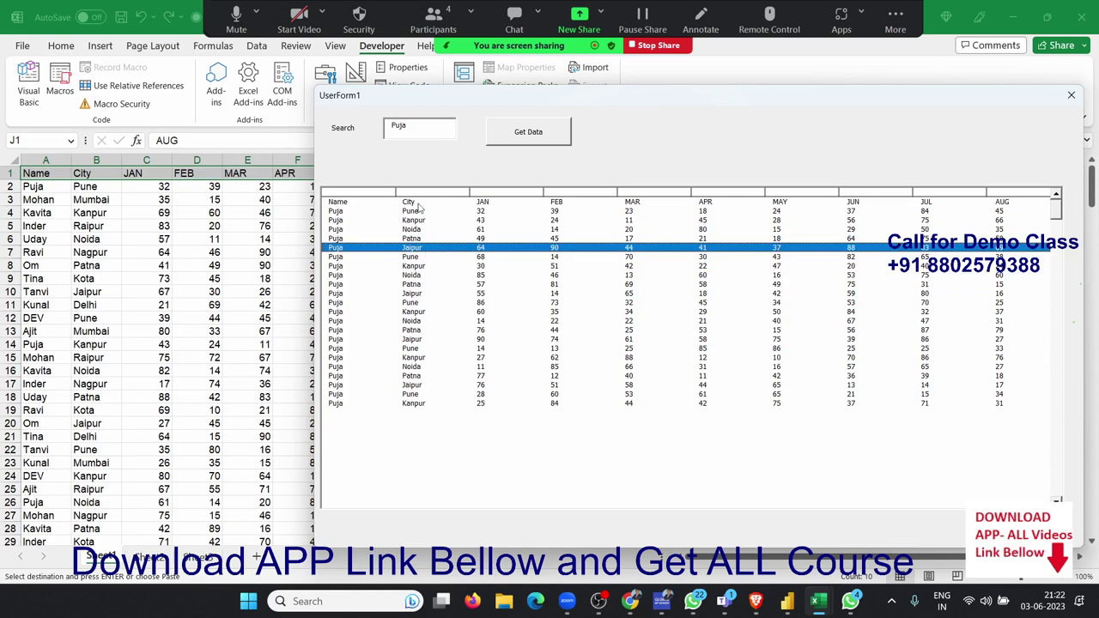
click(1071, 95)
Step: Move the Get Data button further to the right on the form
click(378, 115)
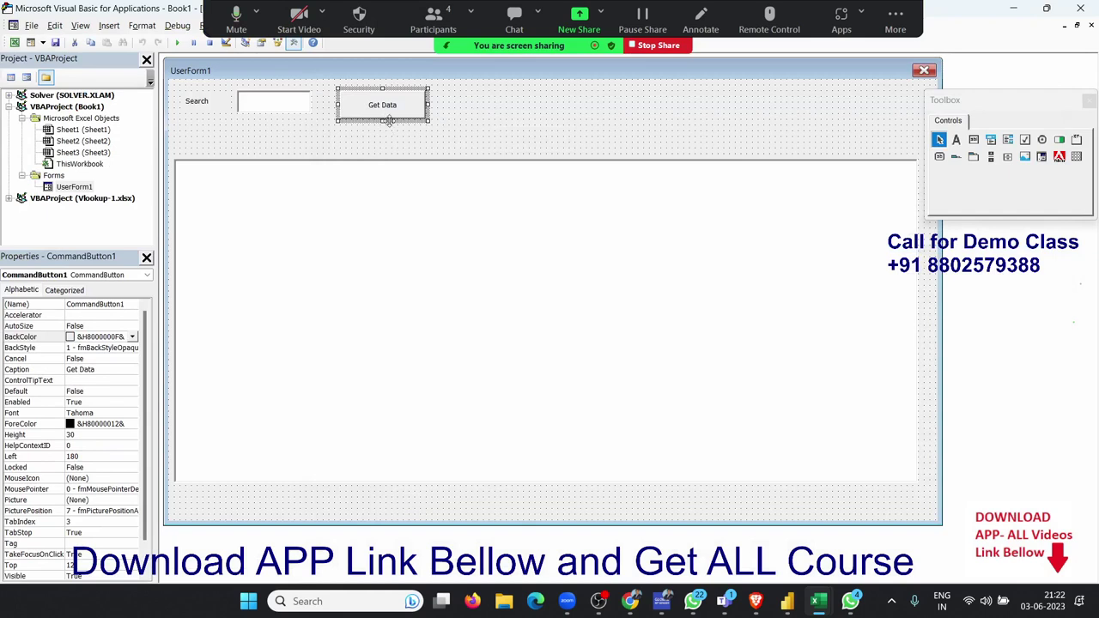
drag(388, 127, 501, 130)
drag(530, 120, 607, 129)
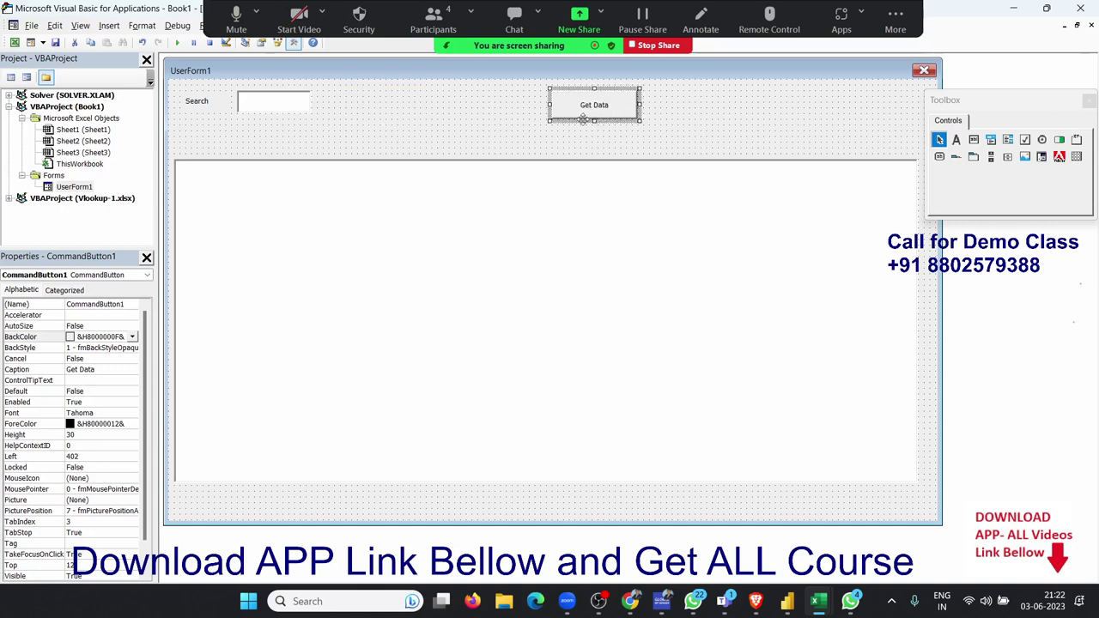
click(468, 123)
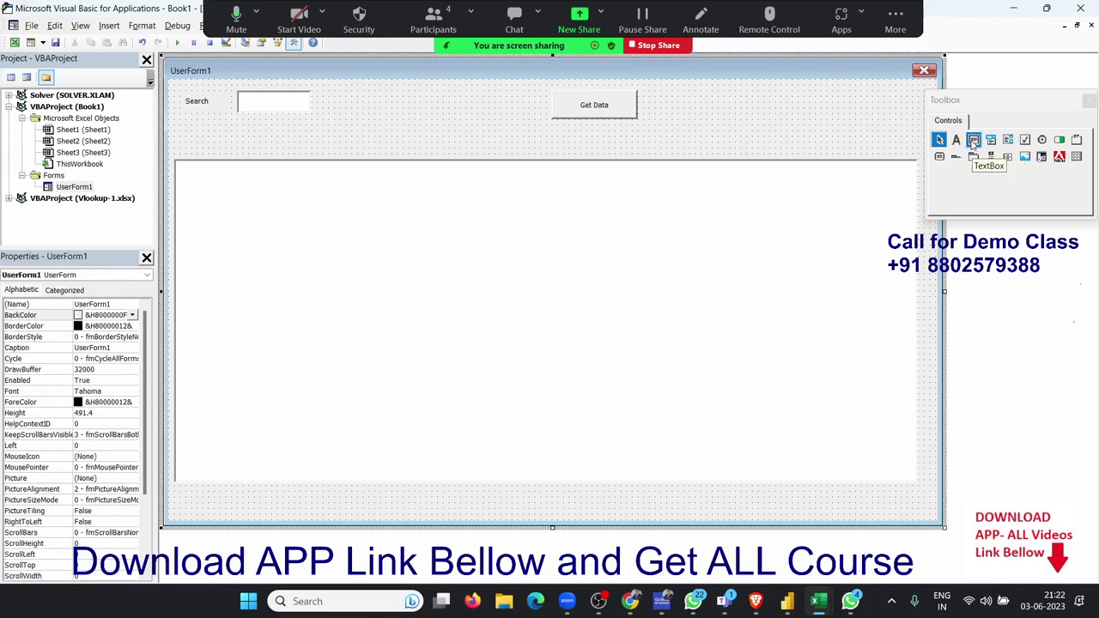
Step: Add a label captioned City beside the Search box
click(956, 140)
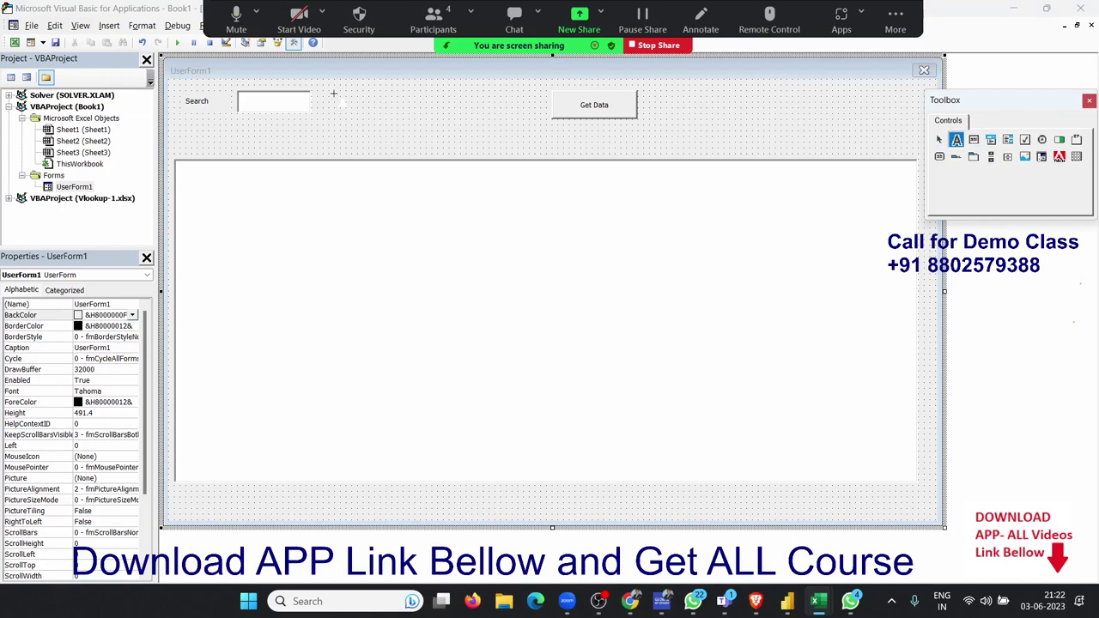
drag(332, 89, 375, 120)
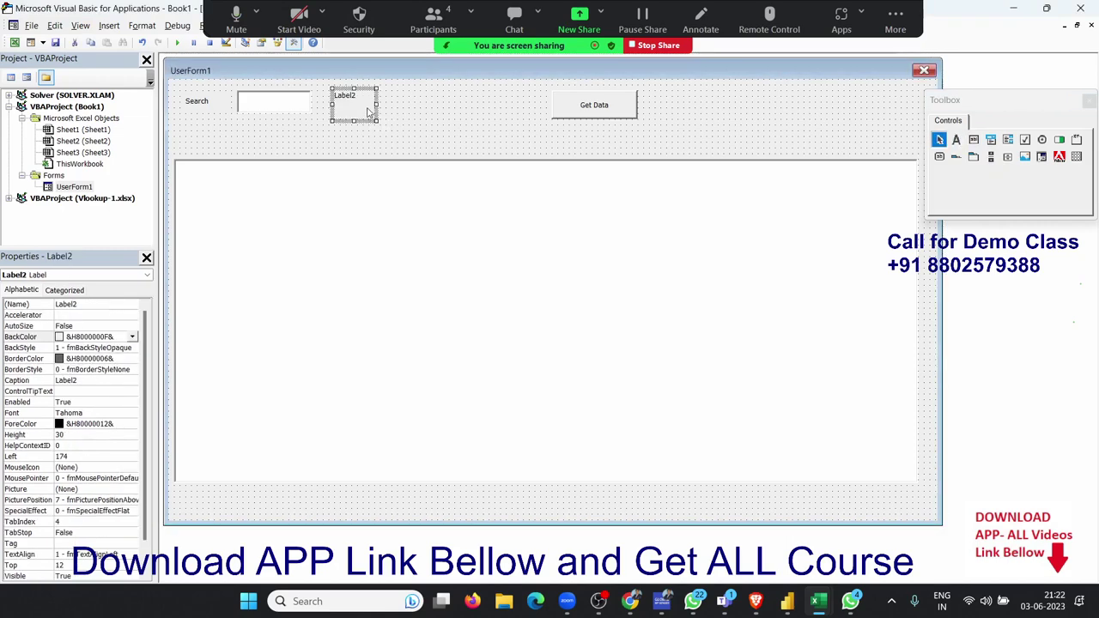
click(364, 112)
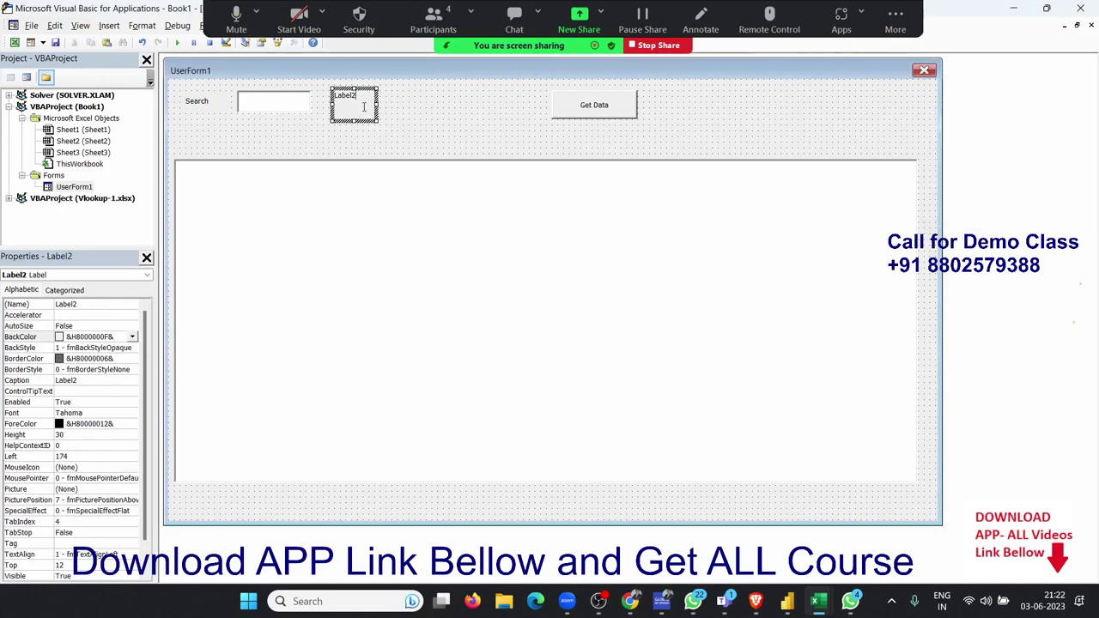
key(BackSpace)
key(BackSpace)
key(BackSpace)
key(BackSpace)
key(BackSpace)
key(BackSpace)
text(City)
click(412, 129)
Step: Draw a TextBox2 input box next to the City label
click(974, 140)
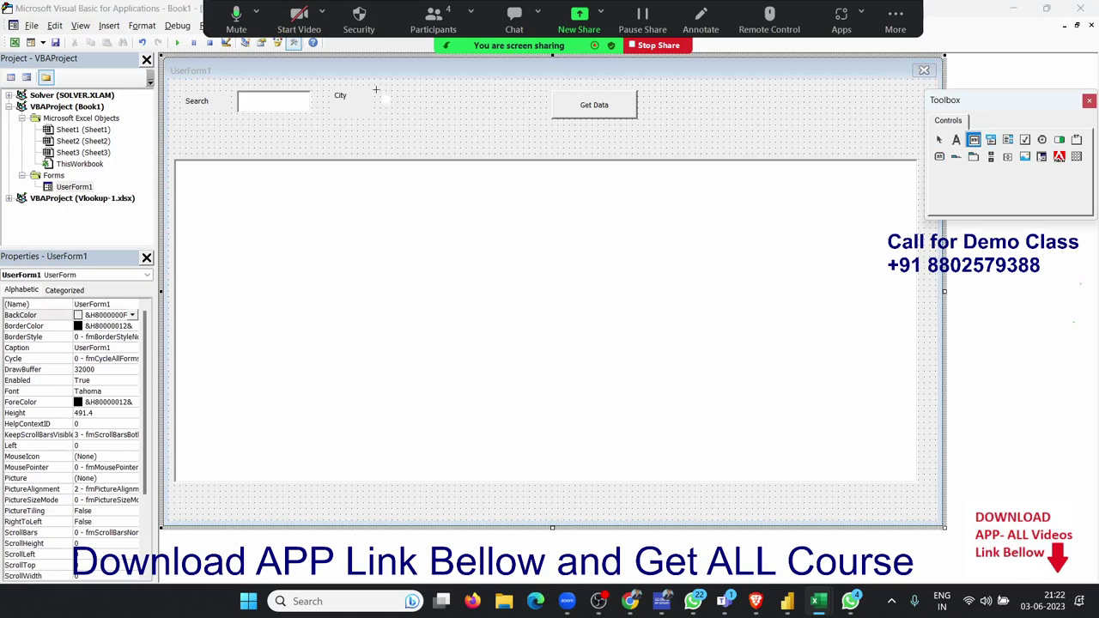
drag(374, 86, 465, 112)
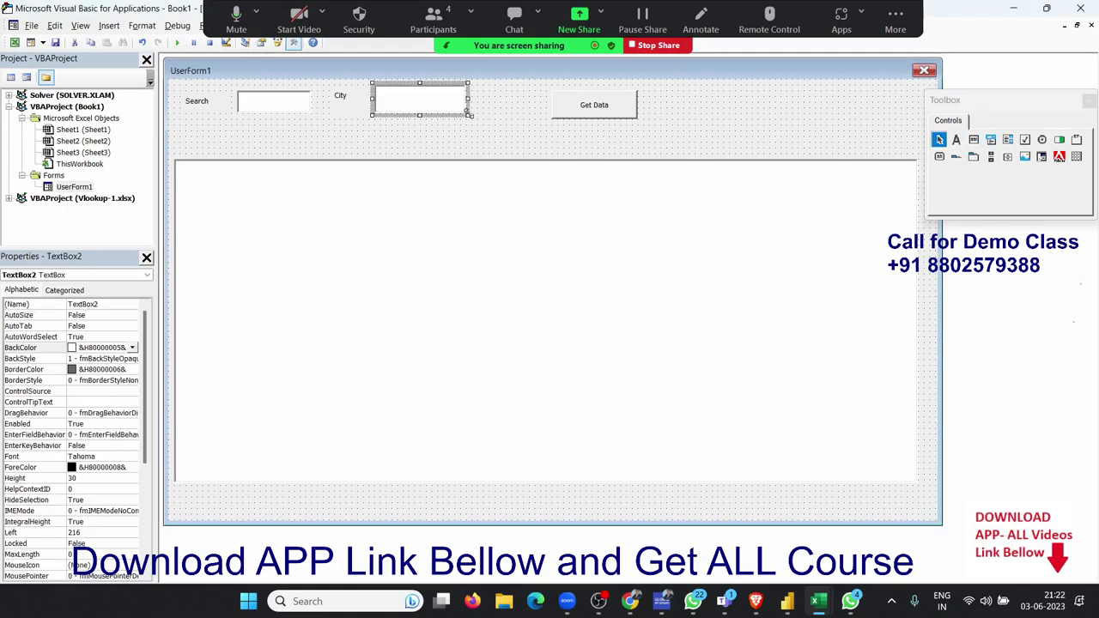
click(522, 132)
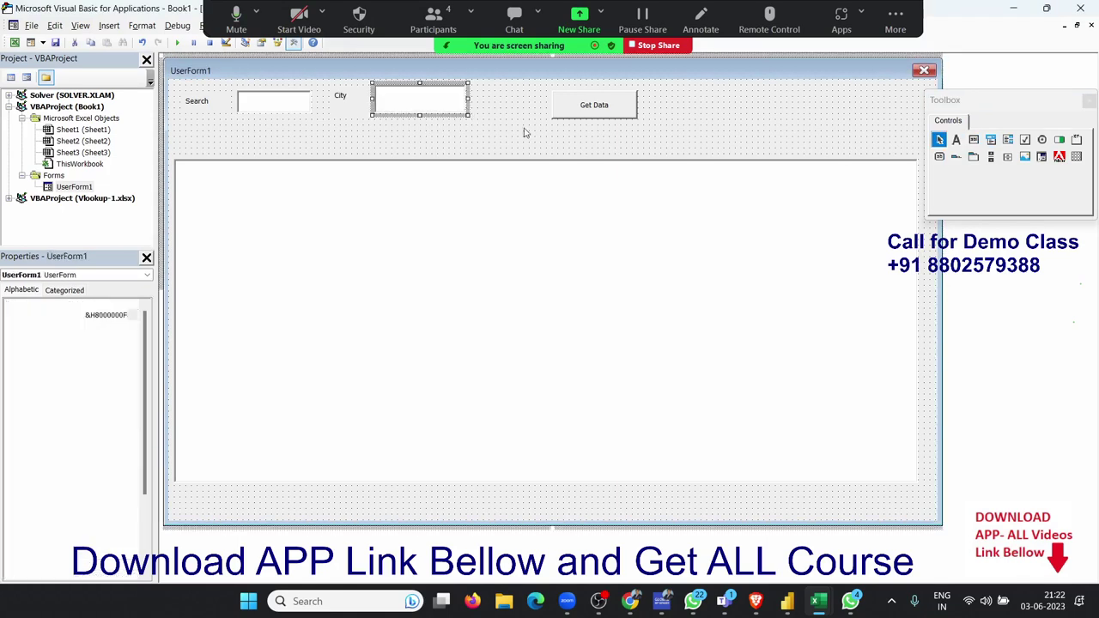
click(290, 109)
click(433, 108)
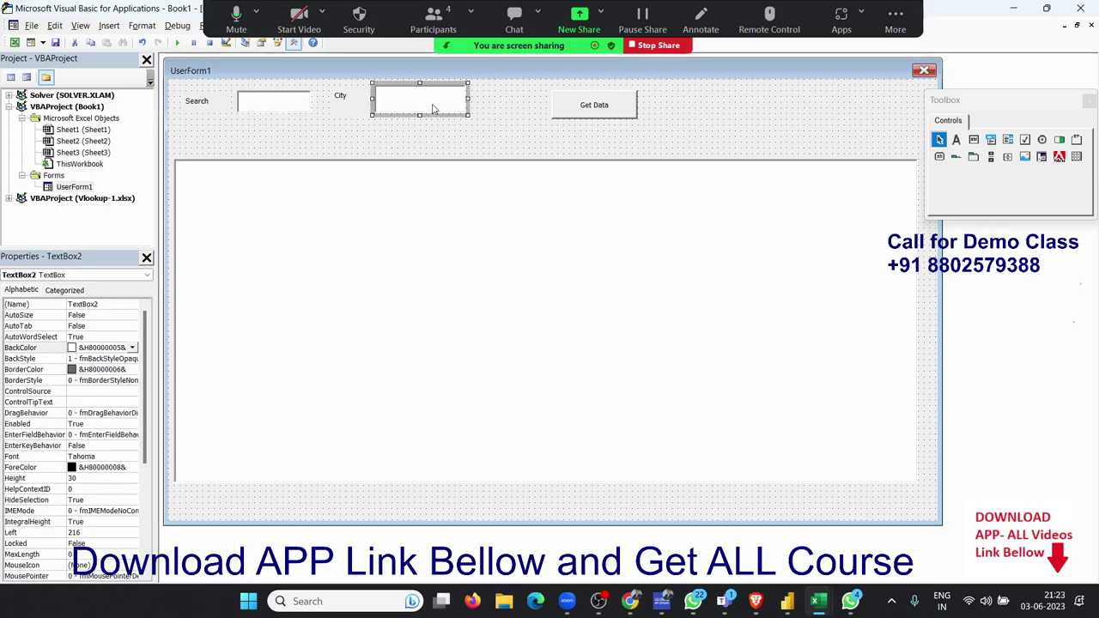
Step: Extend the Get Data If line with And Me.TextBox2.Value = Cells(i, 2).Value
double_click(565, 116)
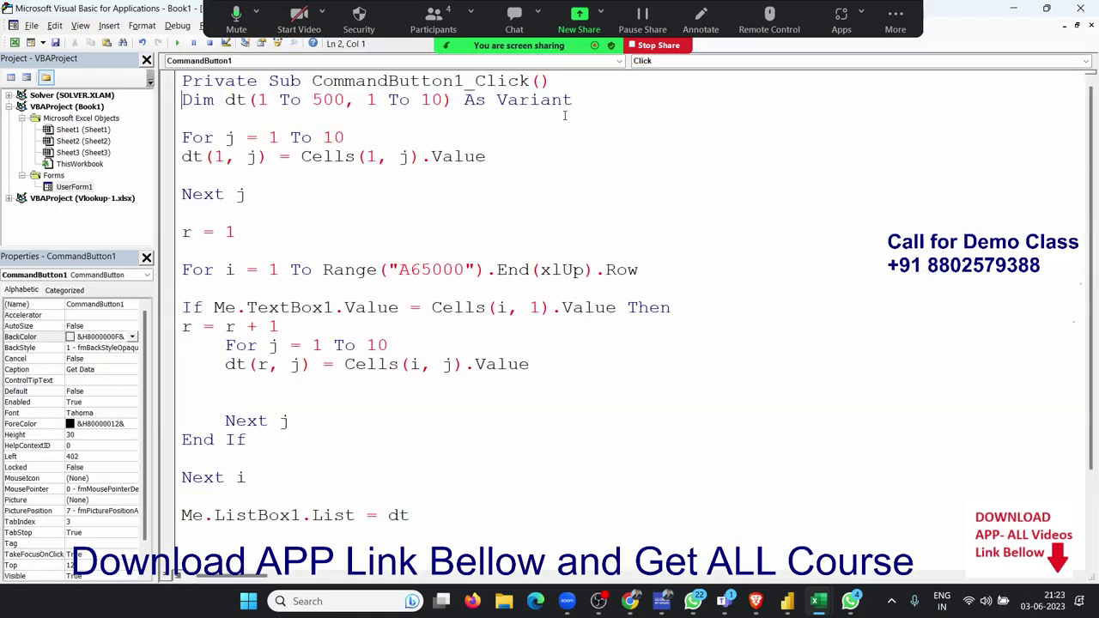
scroll(495, 301, down, 2)
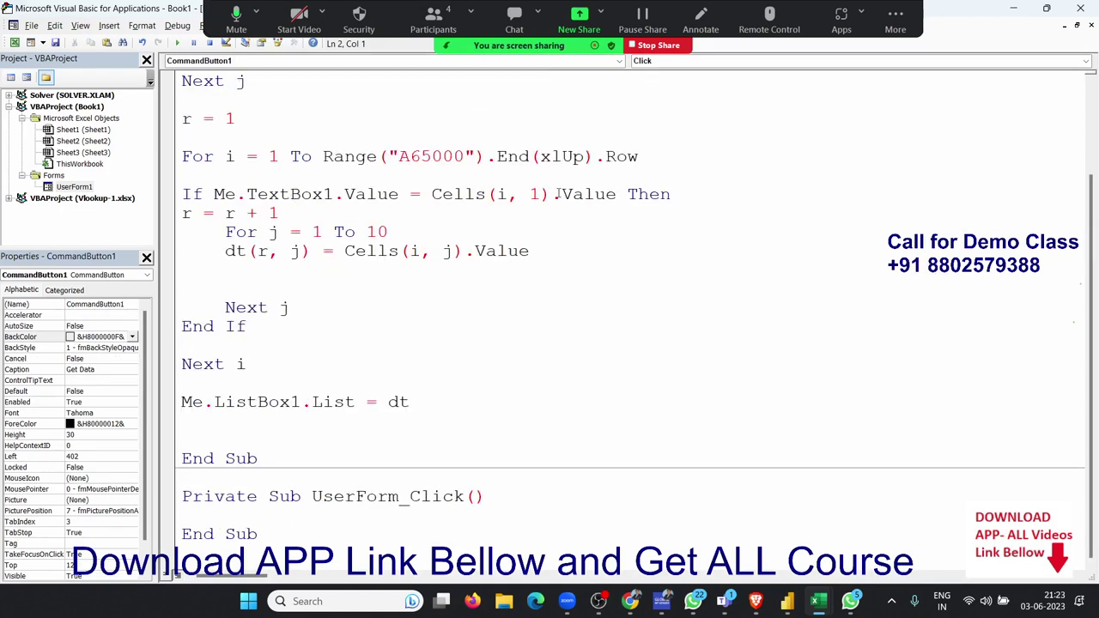
click(628, 194)
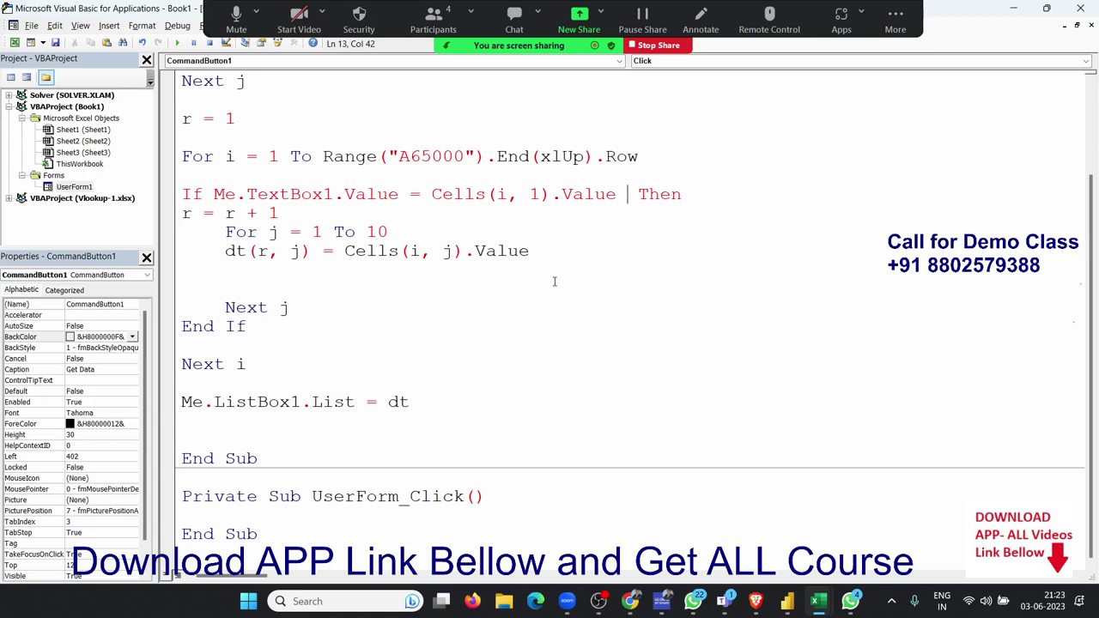
text(and)
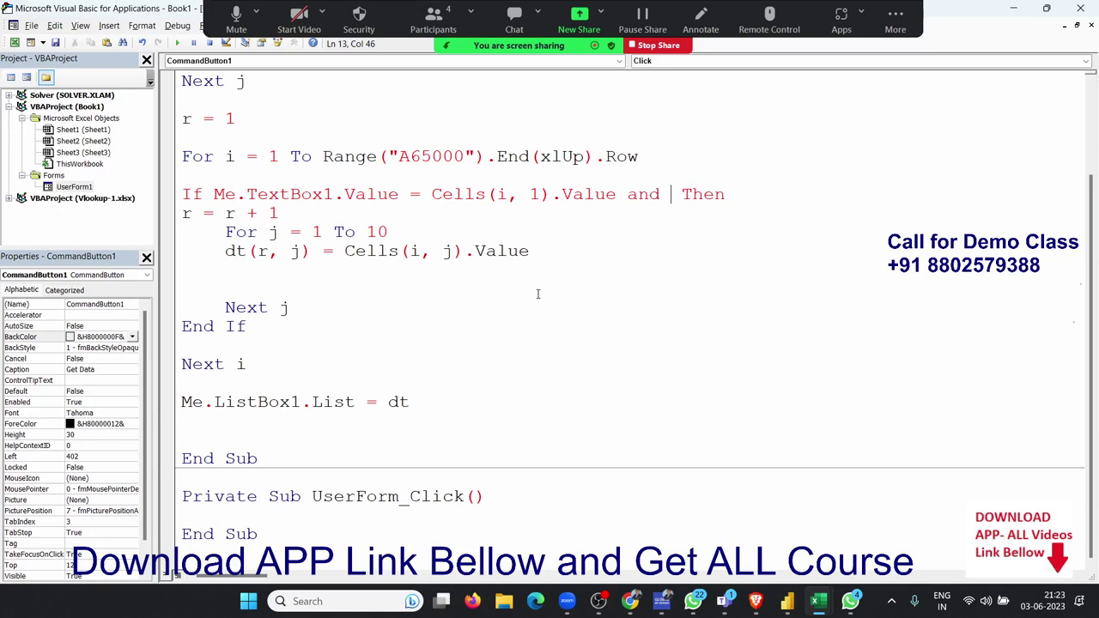
text(me)
text(.te)
key(Down)
key(Tab)
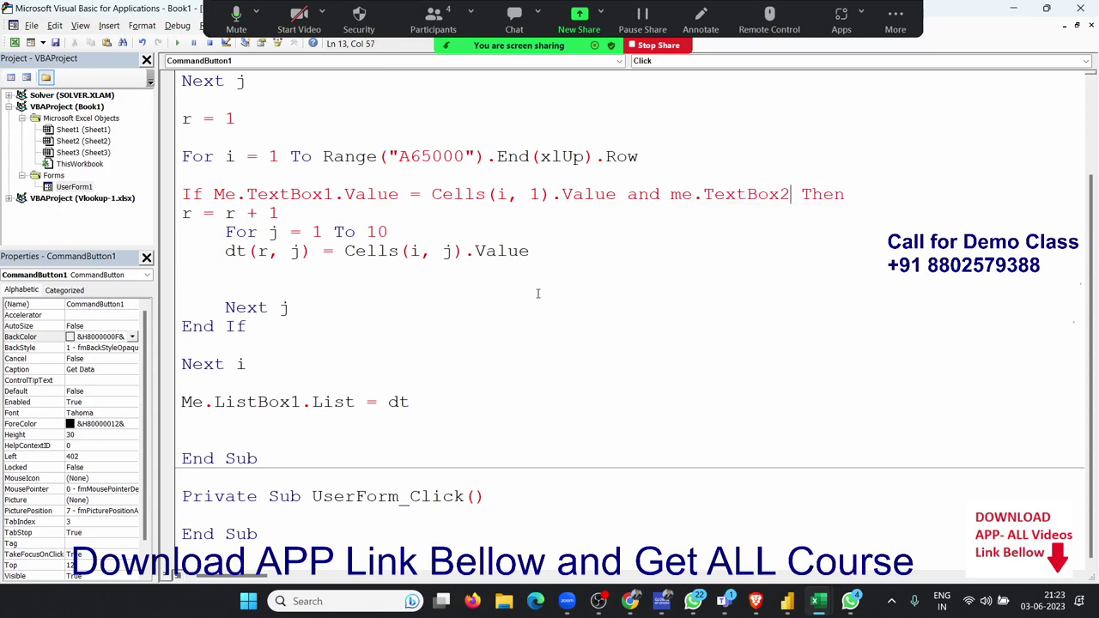
text(.v)
key(Tab)
text(= )
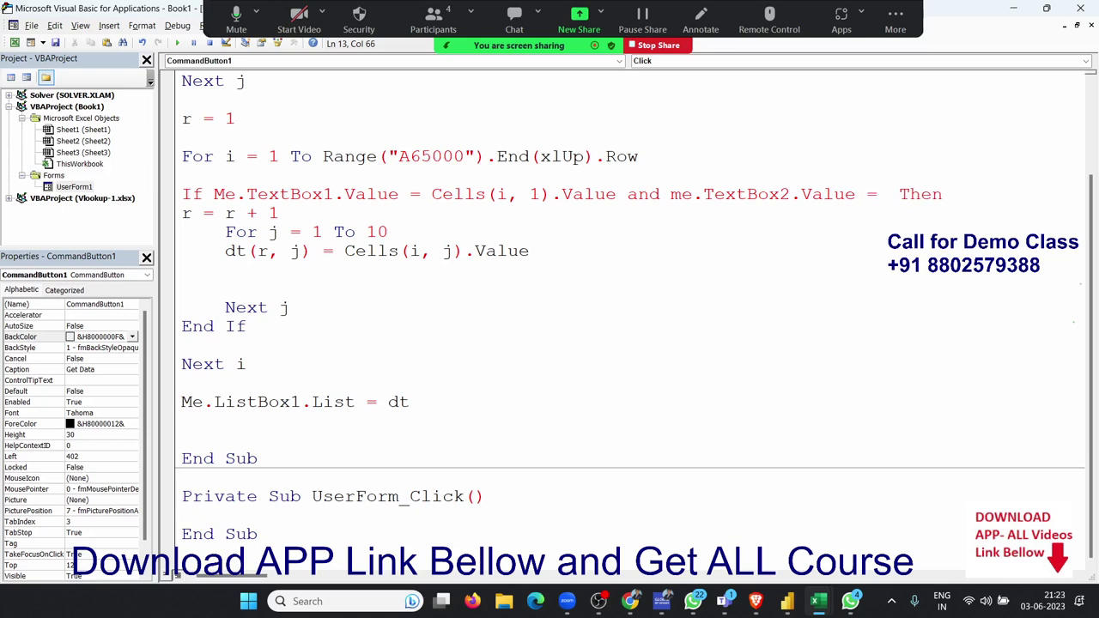
text(cells()
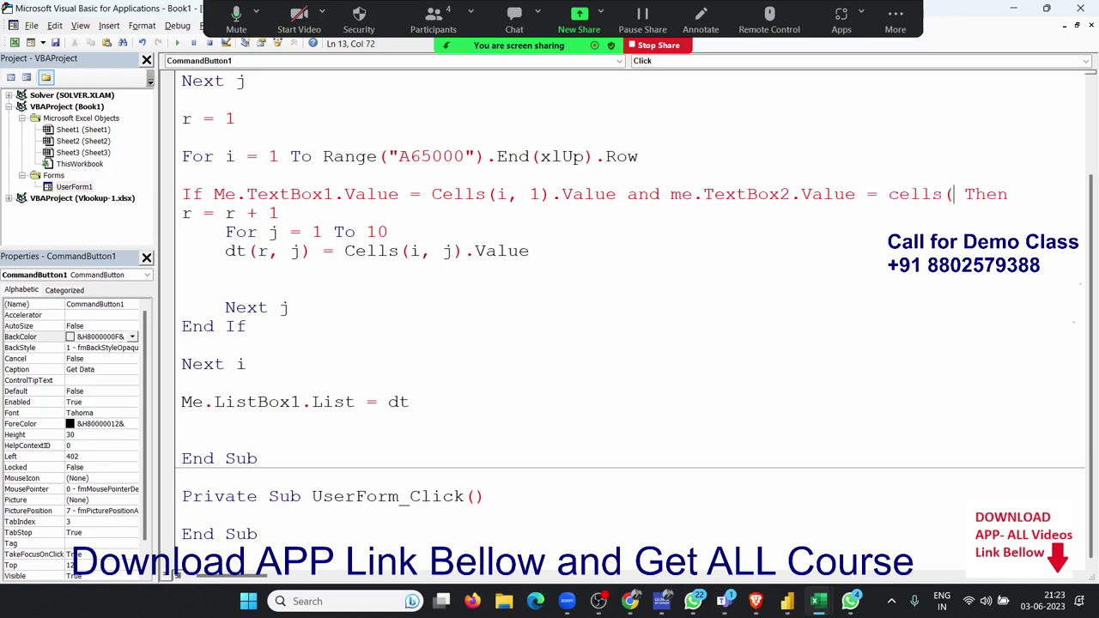
text(i)
text(,)
text(2).)
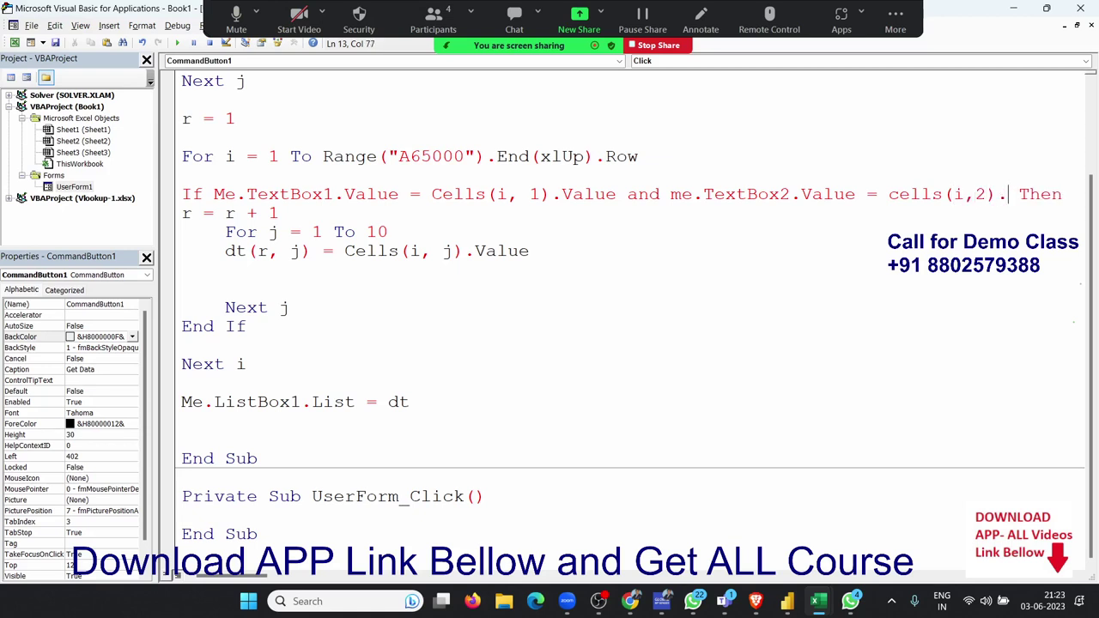
text(value)
key(Down)
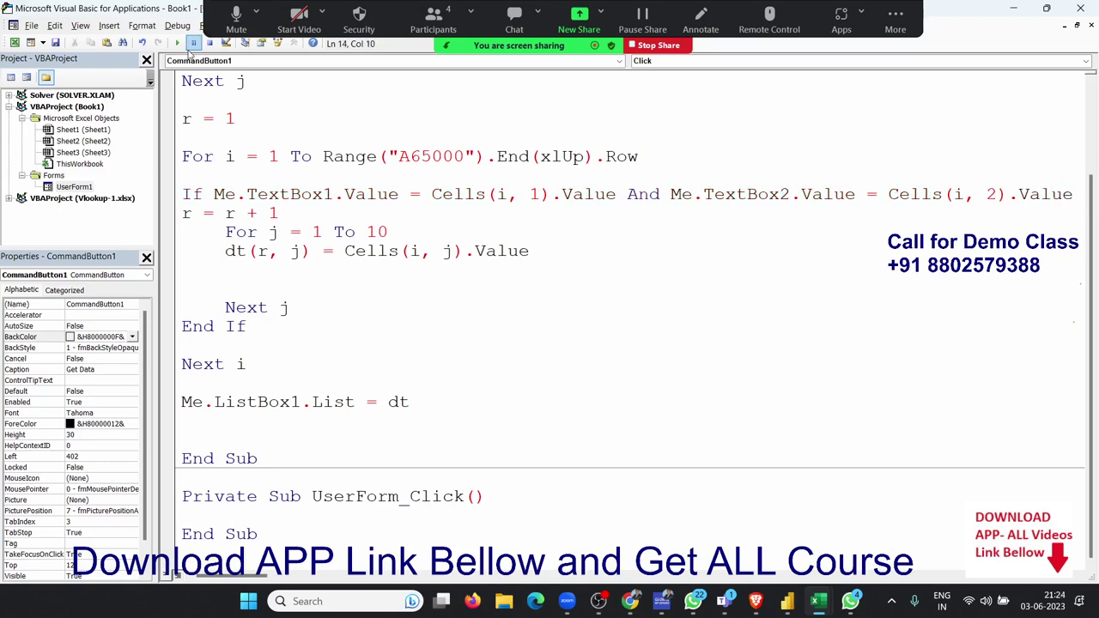
Step: Run the form, enter Puja as name and Pune as city, and click Get Data
click(177, 42)
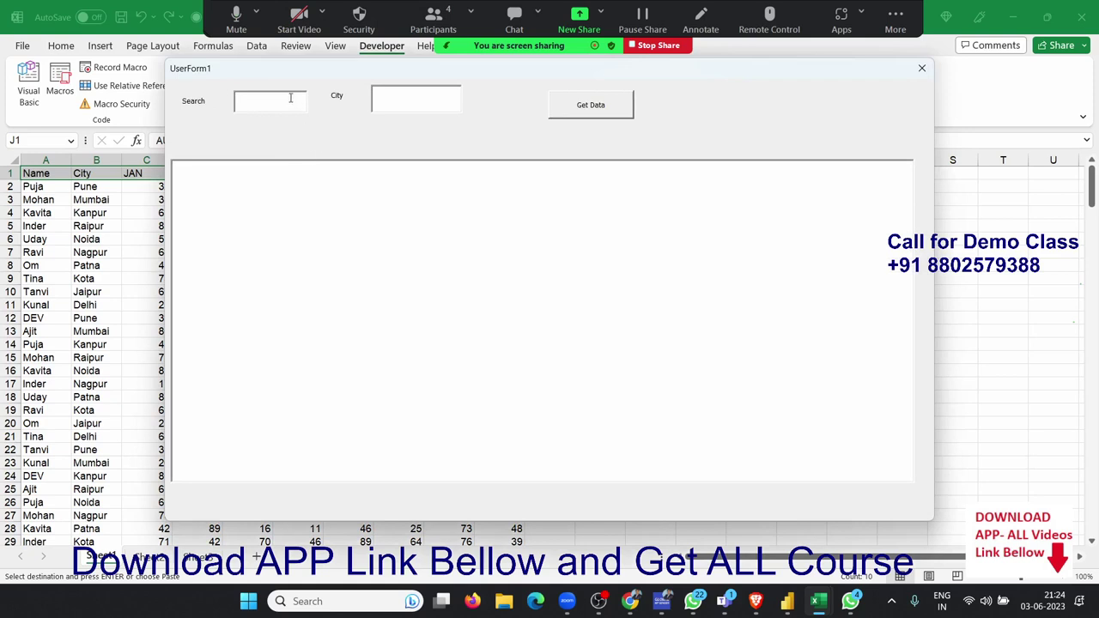
click(290, 100)
text(Puja)
click(591, 105)
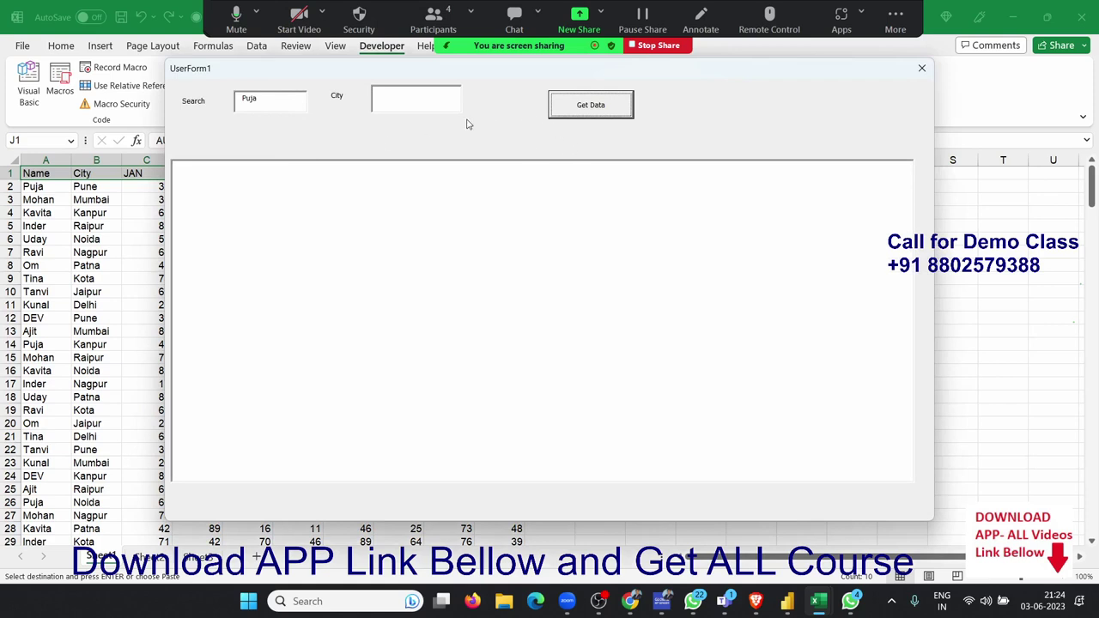
click(456, 103)
text(Pu)
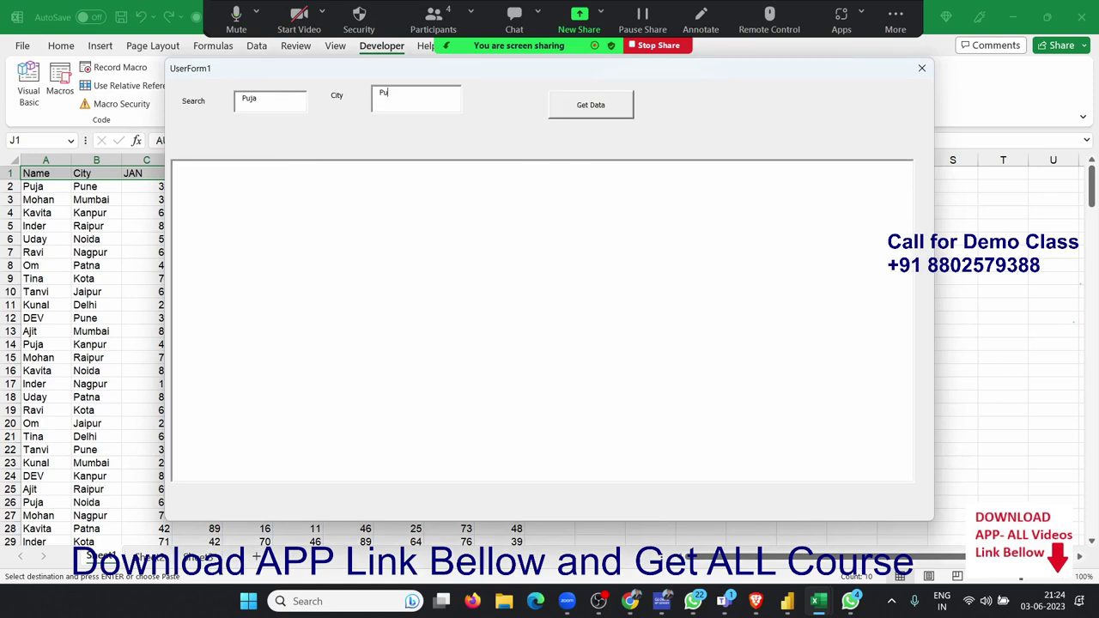
text(ne)
click(601, 112)
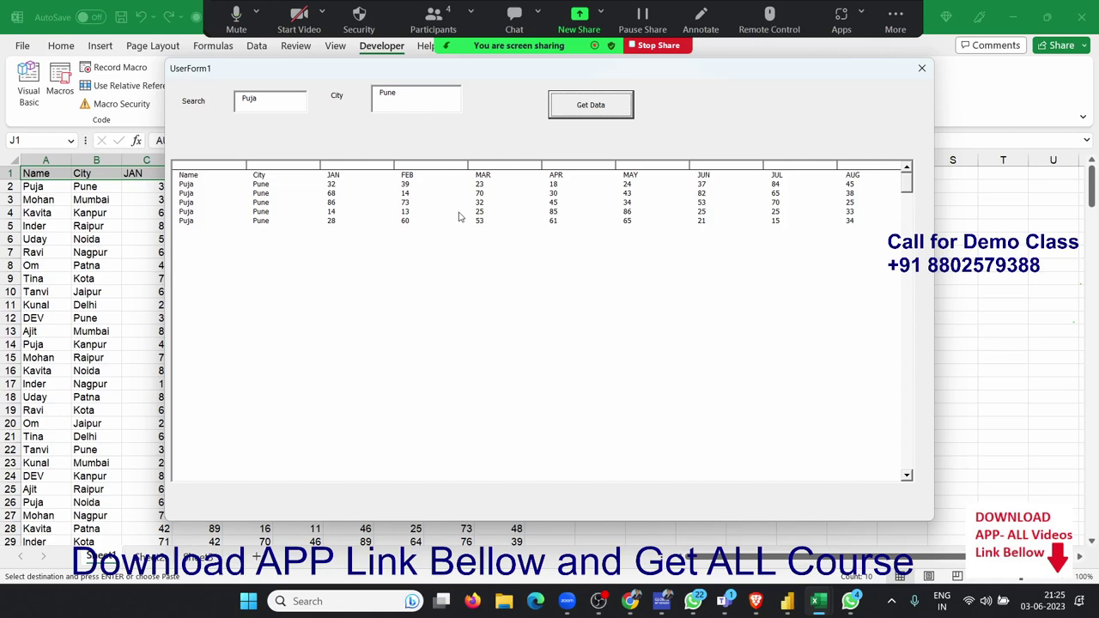
Step: Bring WhatsApp forward and scroll through the second contact's chat history
click(698, 608)
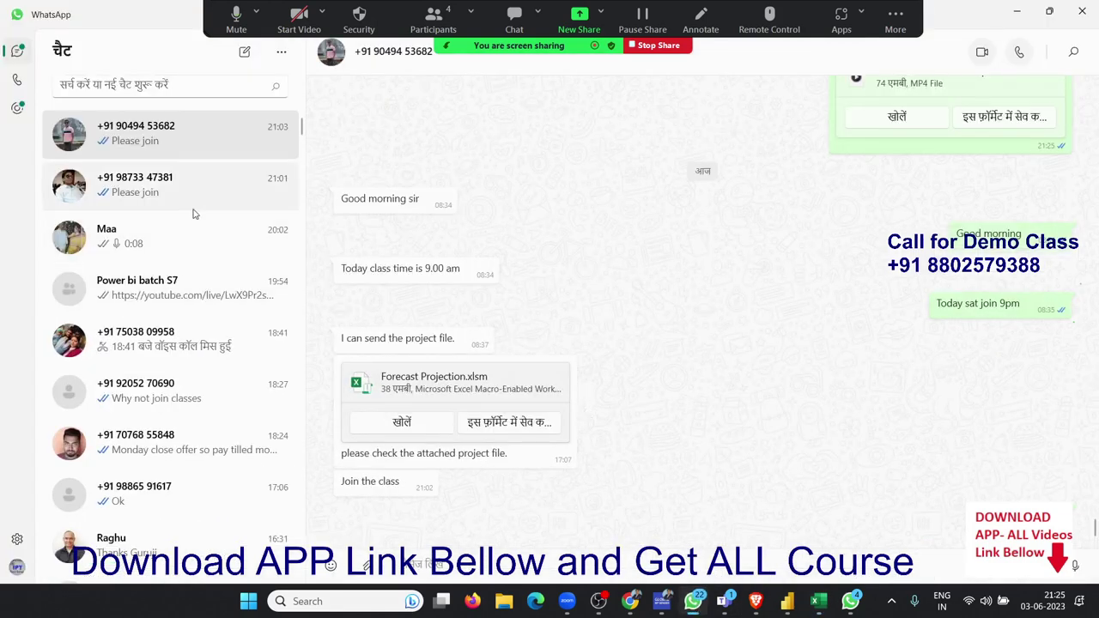
click(192, 197)
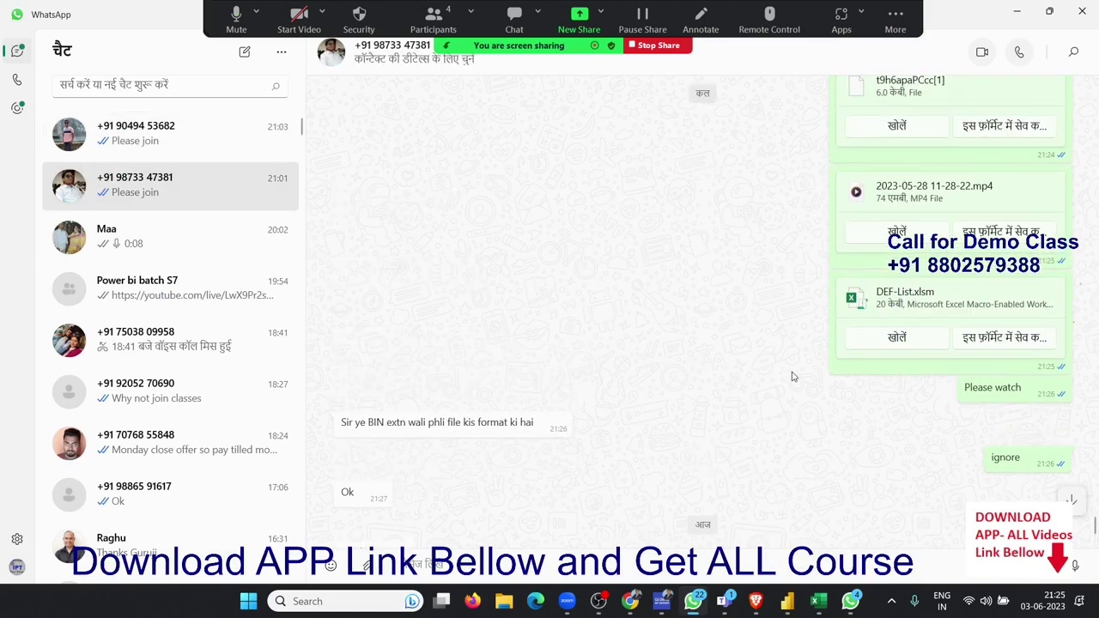
scroll(793, 376, up, 1)
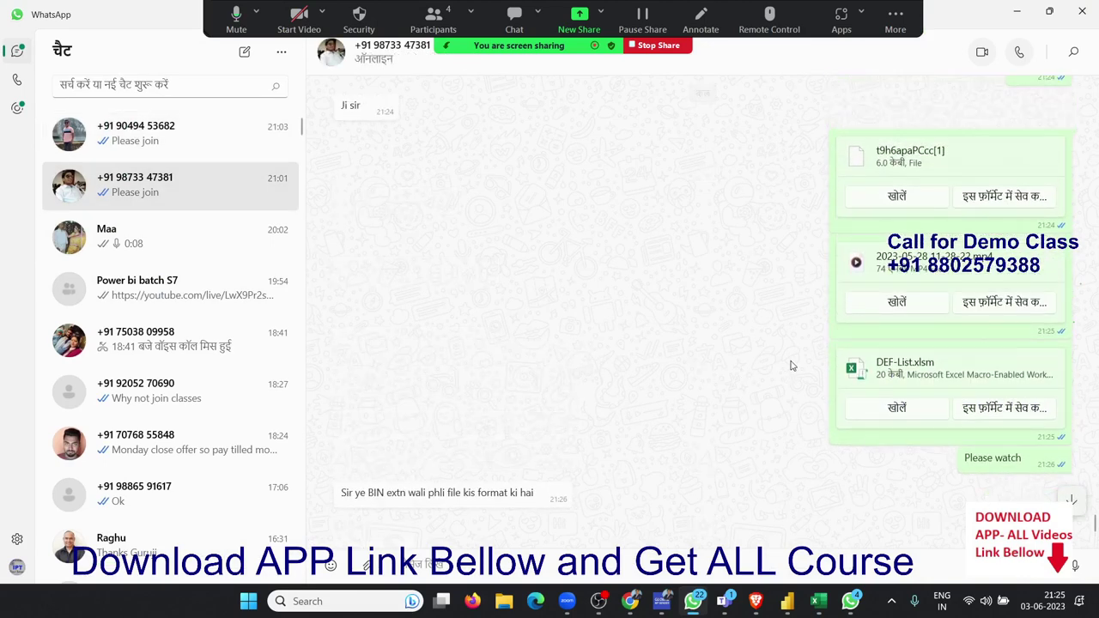
scroll(790, 366, up, 1)
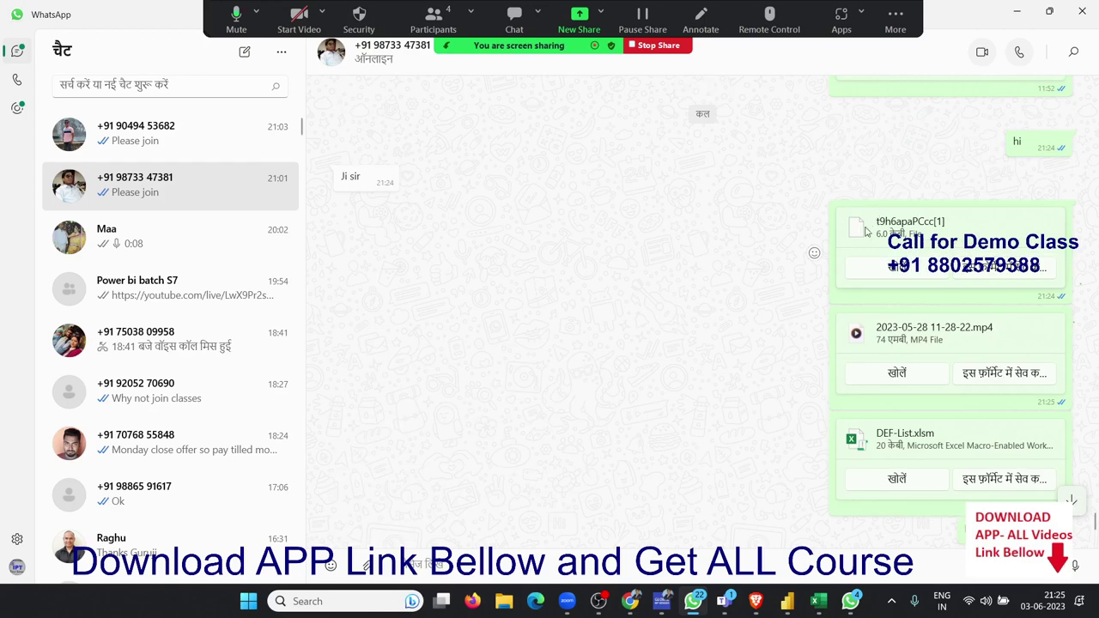
scroll(763, 346, down, 2)
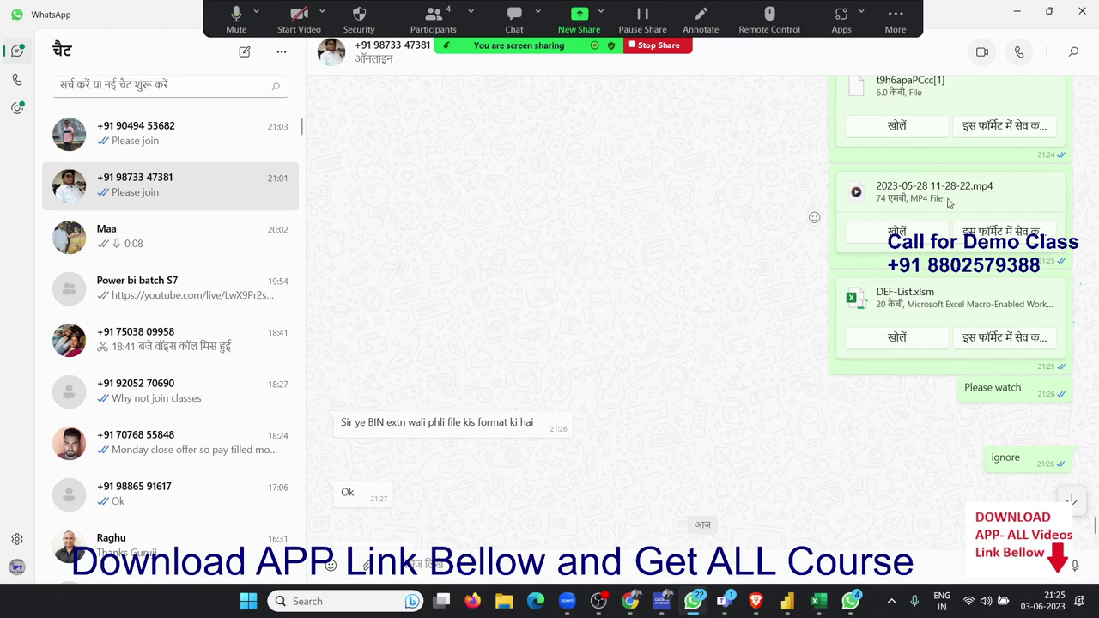
scroll(940, 290, up, 1)
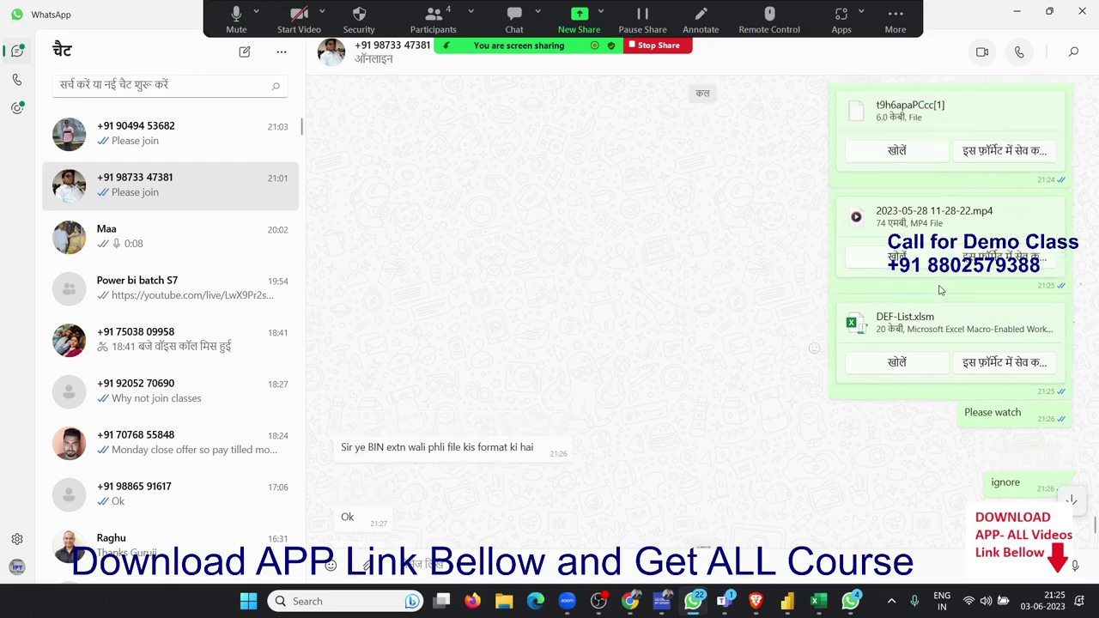
scroll(939, 290, up, 1)
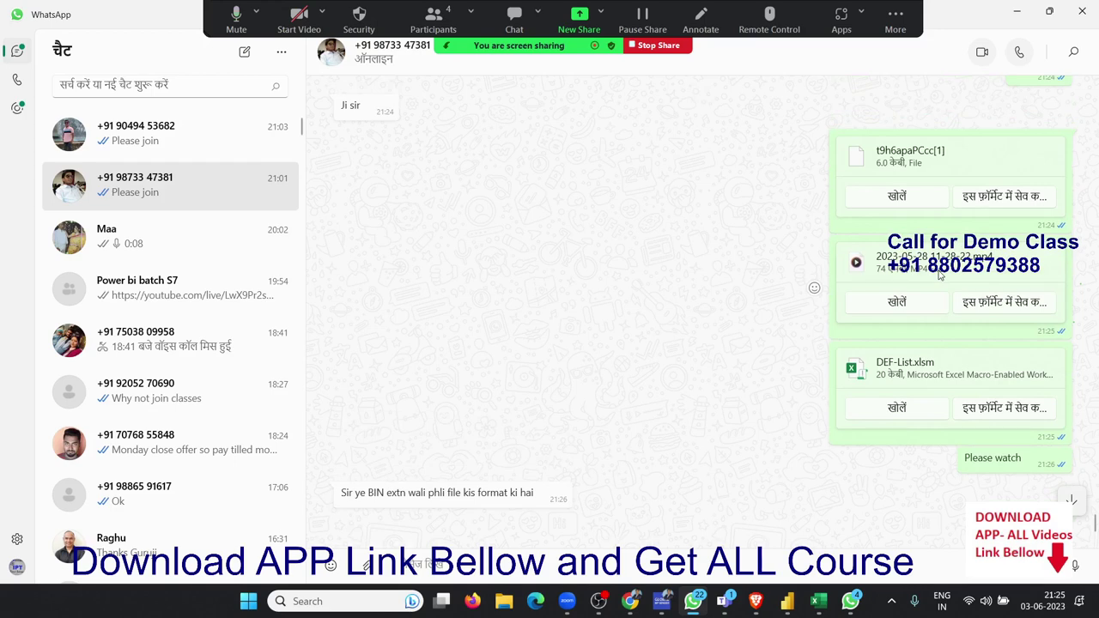
scroll(939, 275, down, 2)
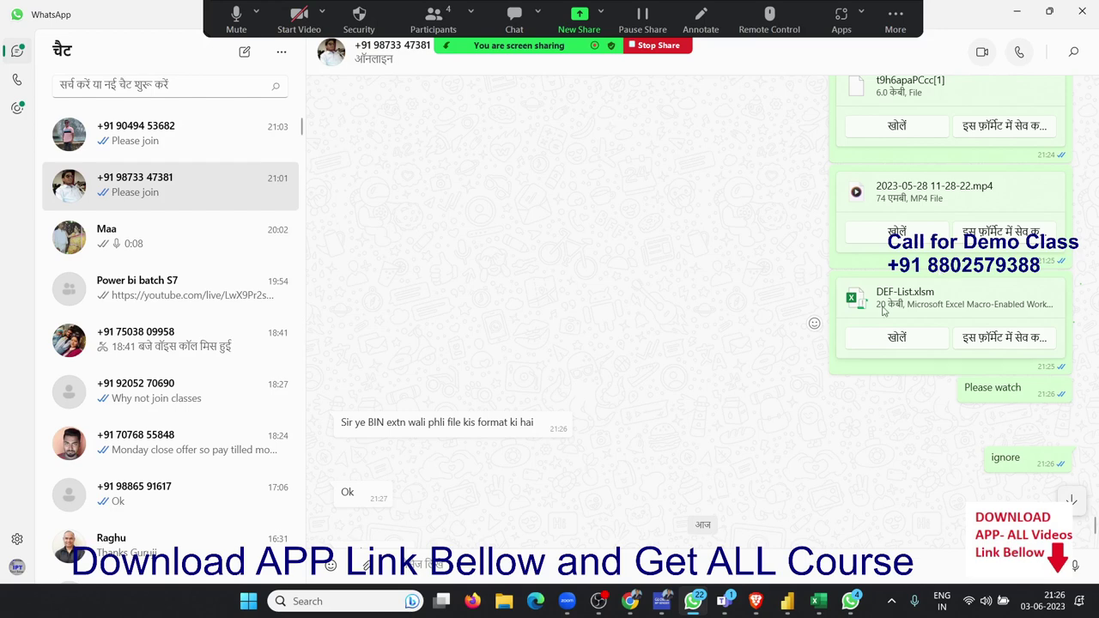
Step: Check the first contact's chat, then return to the student asking about the BIN file format
click(114, 144)
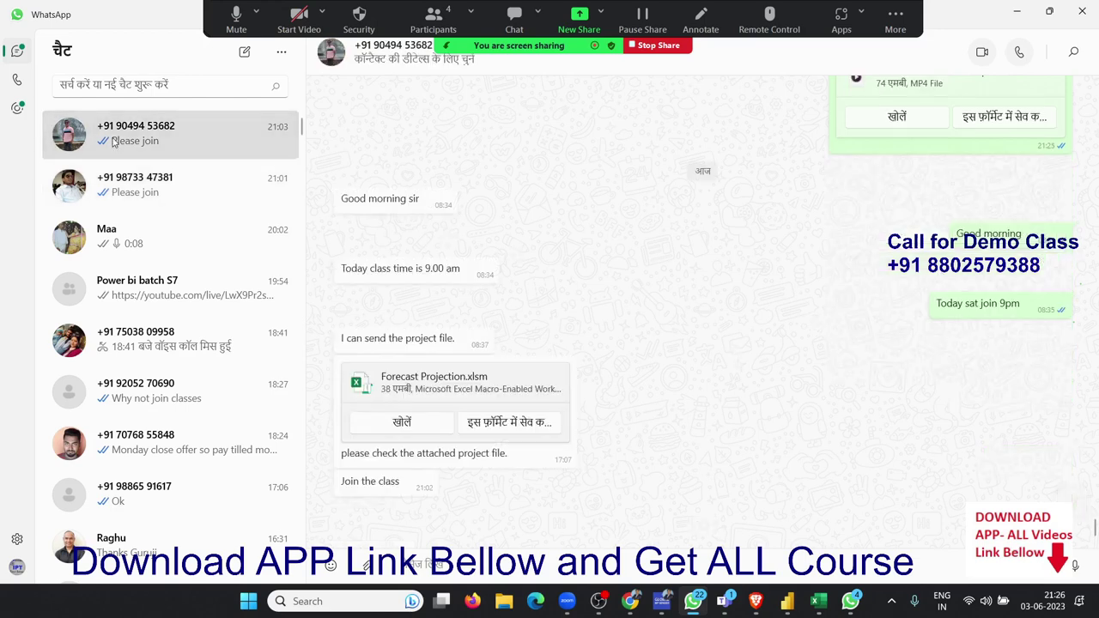
scroll(606, 380, up, 1)
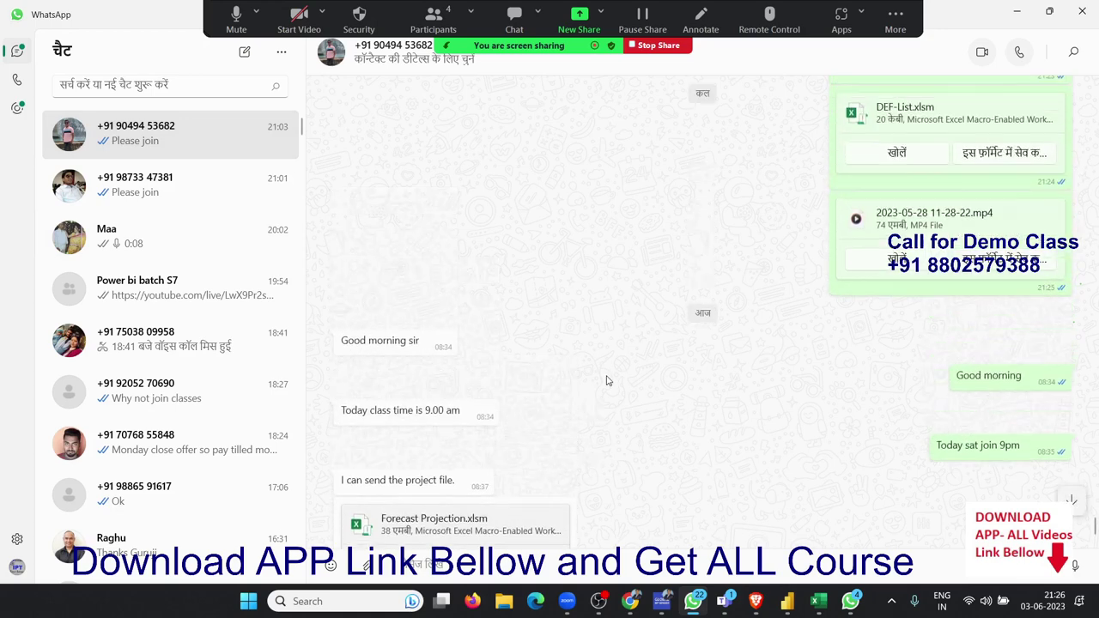
scroll(606, 380, up, 1)
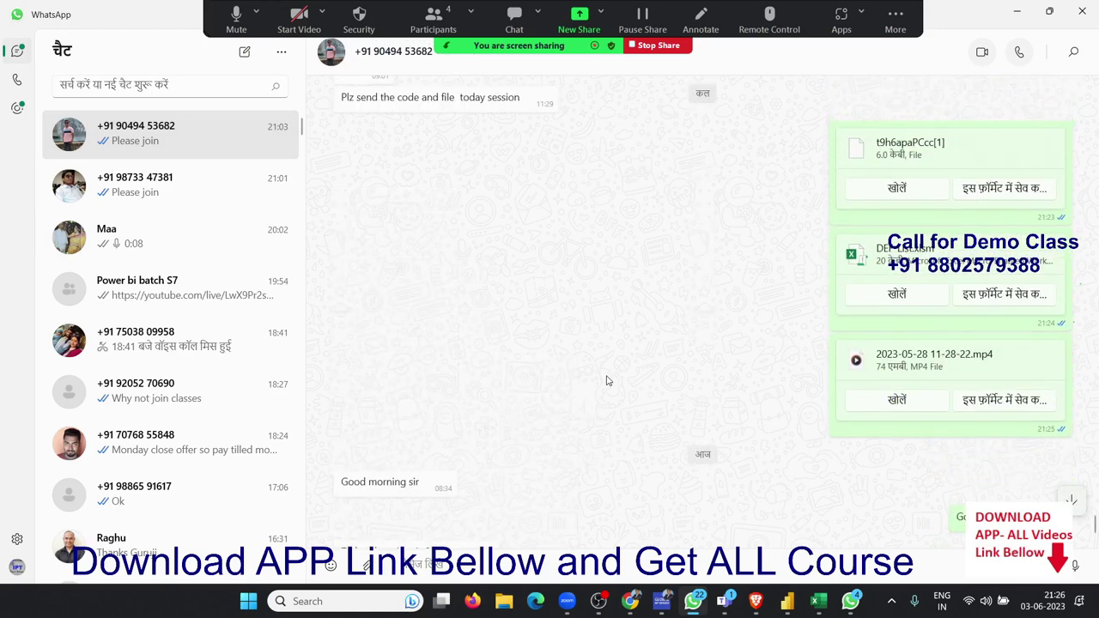
scroll(607, 380, down, 1)
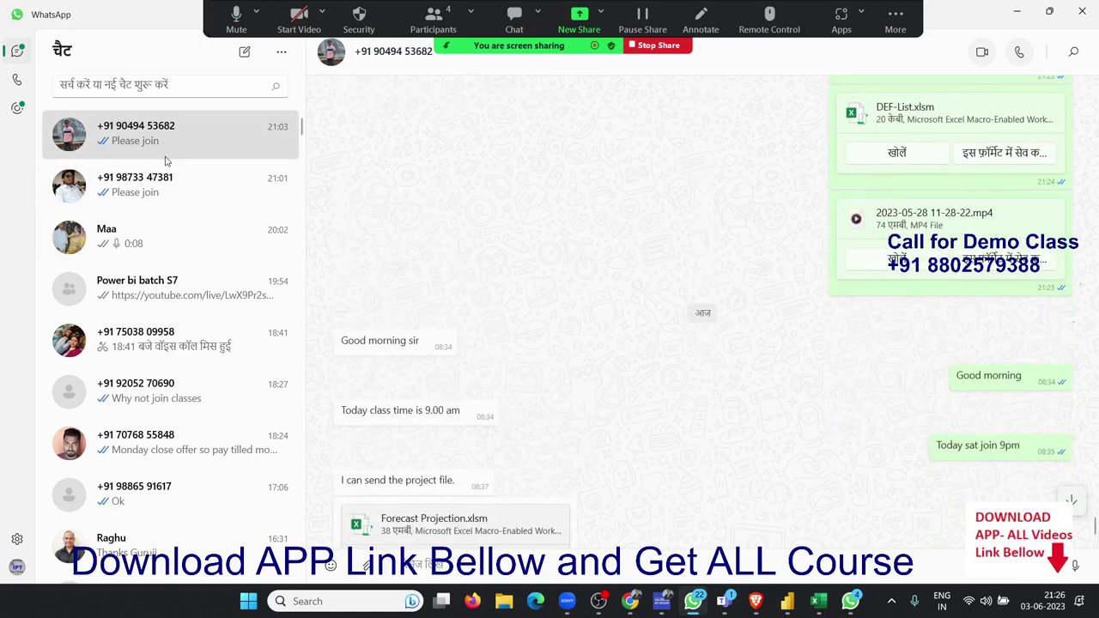
click(225, 195)
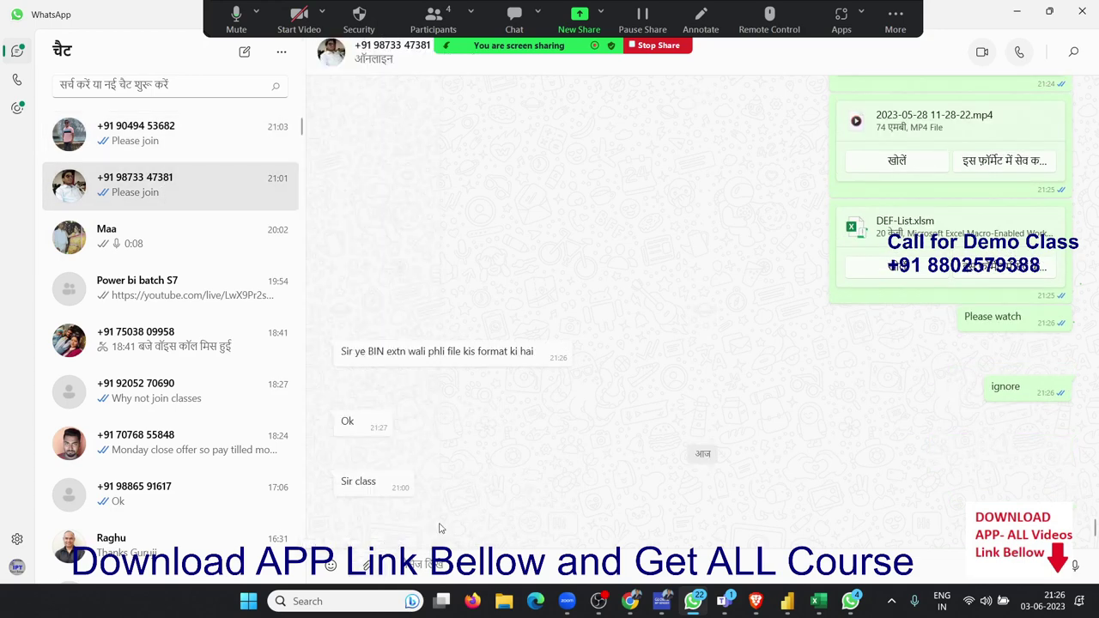
click(371, 565)
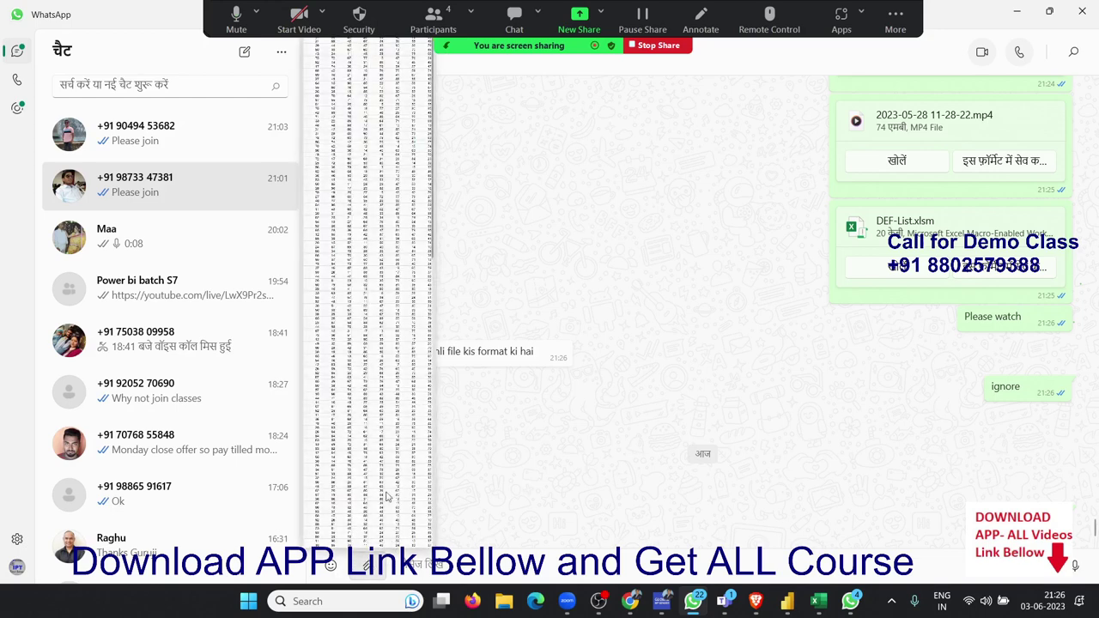
double_click(506, 353)
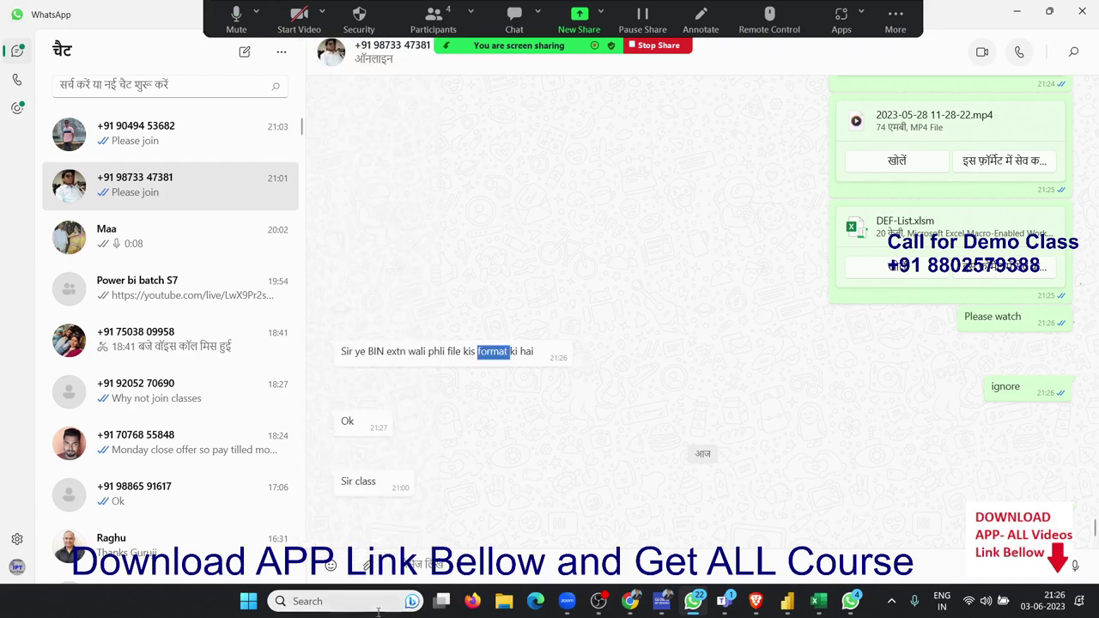
click(369, 566)
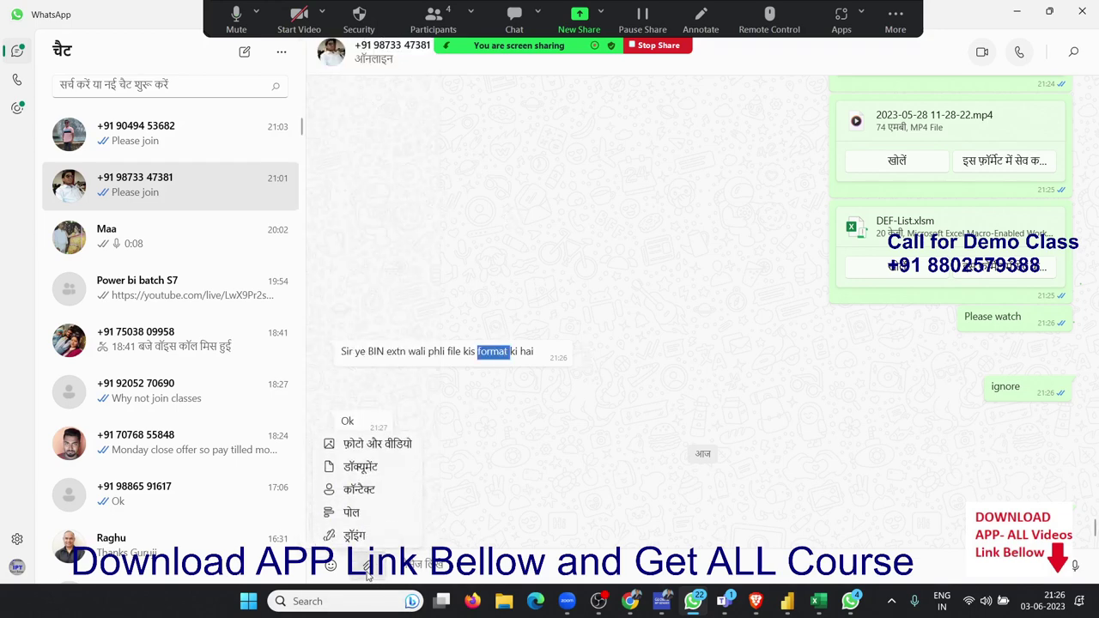
click(362, 466)
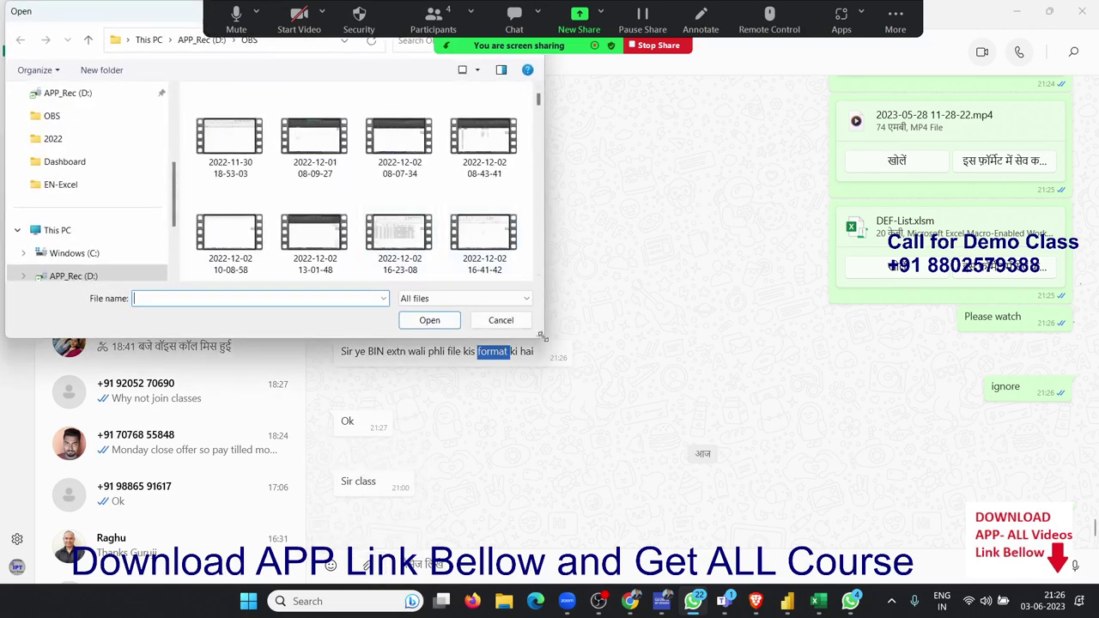
drag(543, 337, 726, 517)
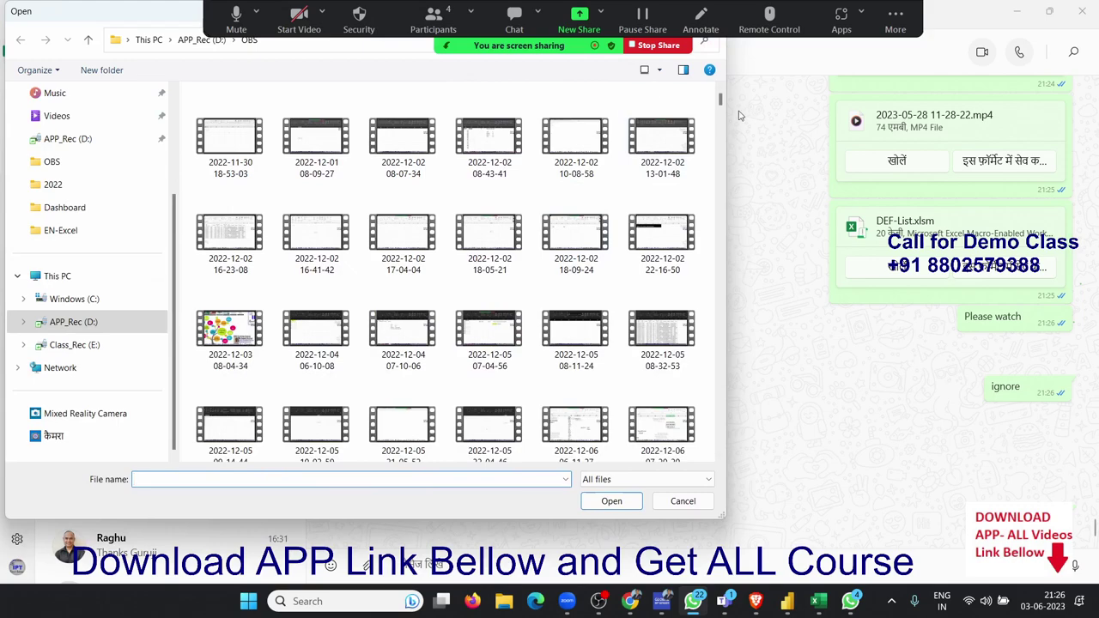
drag(722, 101, 725, 459)
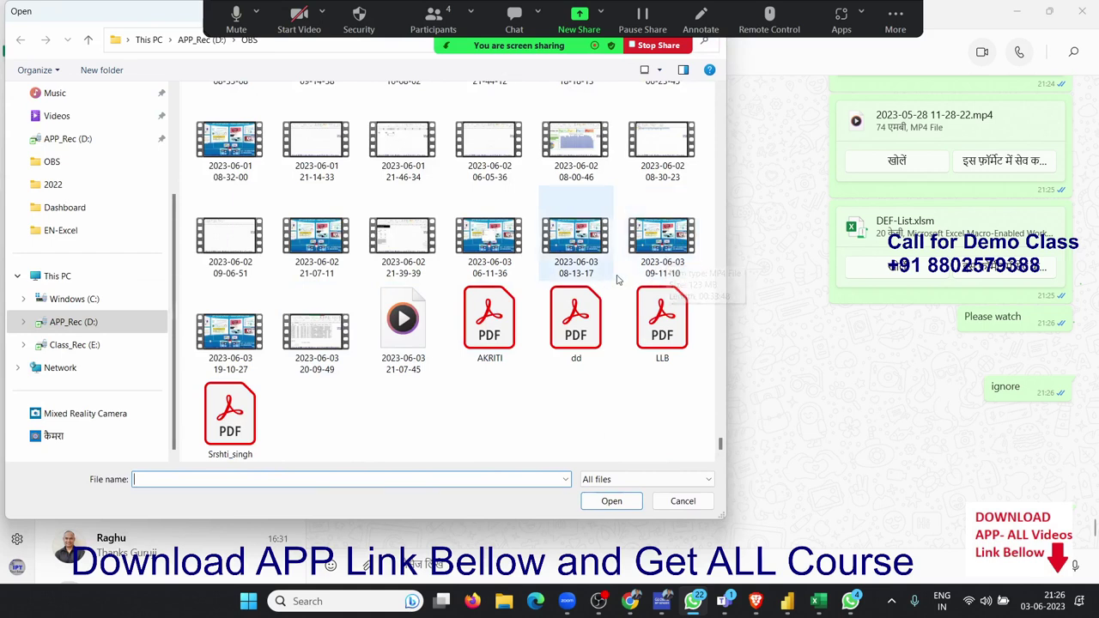
click(662, 279)
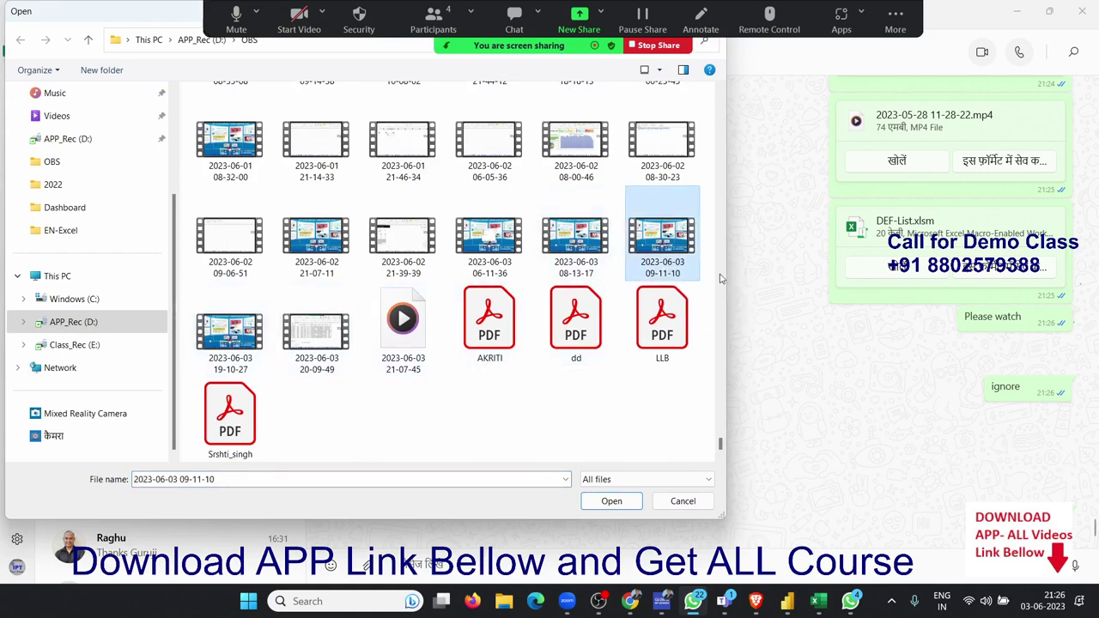
click(613, 504)
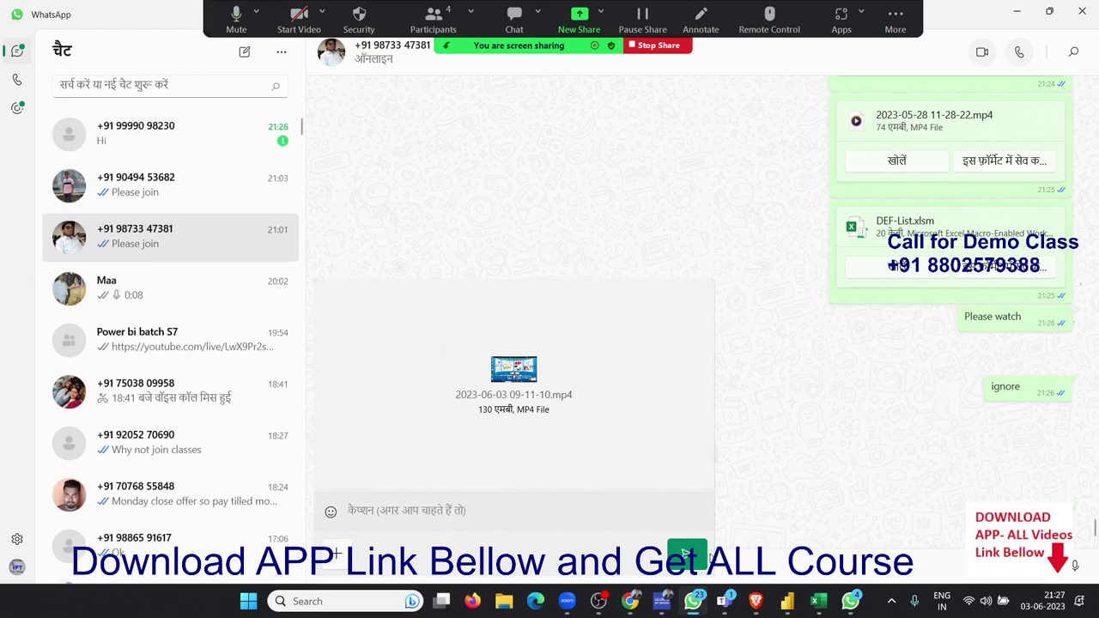
click(684, 554)
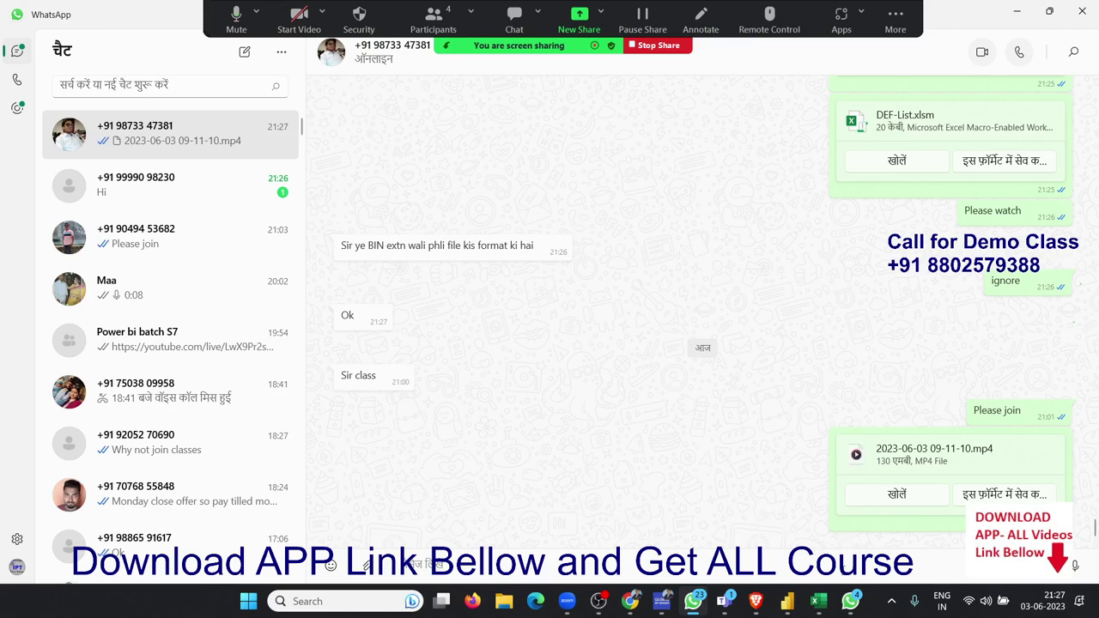
right_click(847, 527)
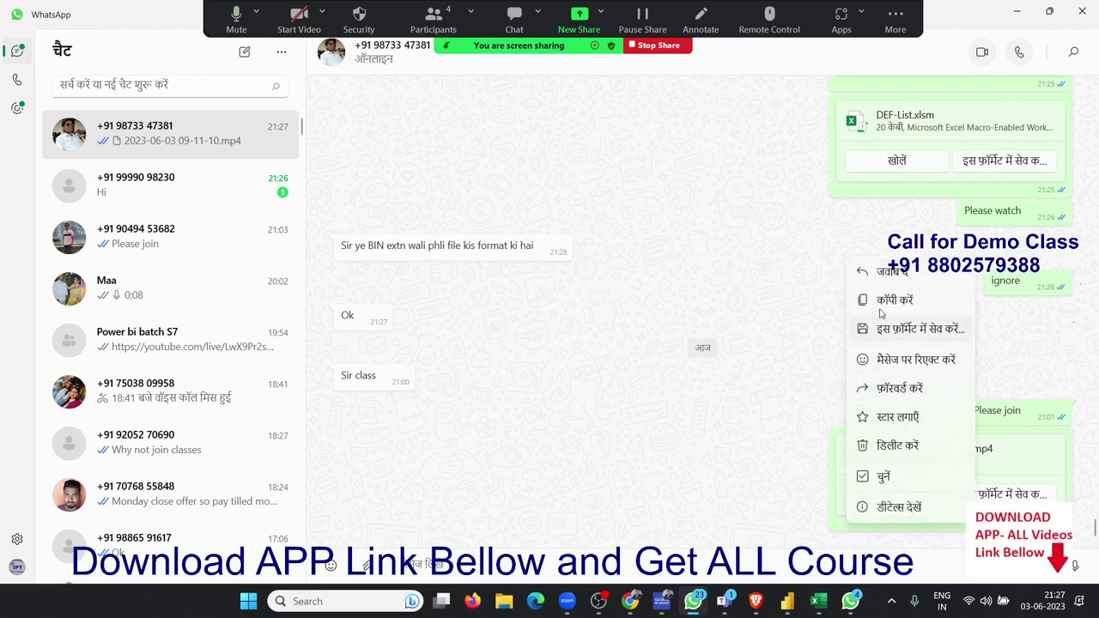
click(894, 398)
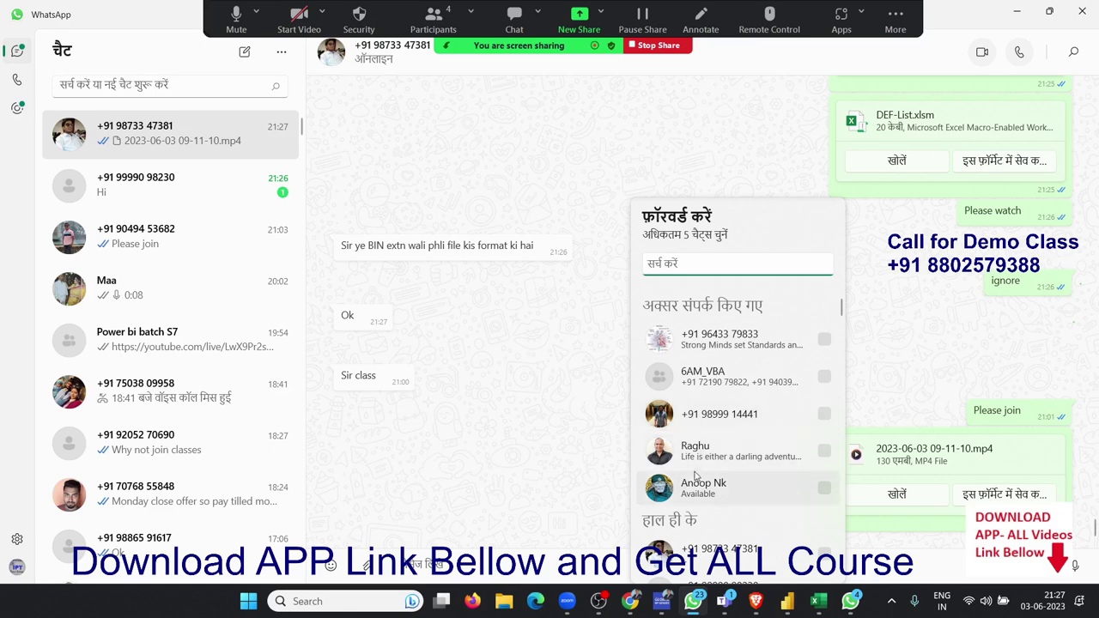
scroll(695, 481, down, 2)
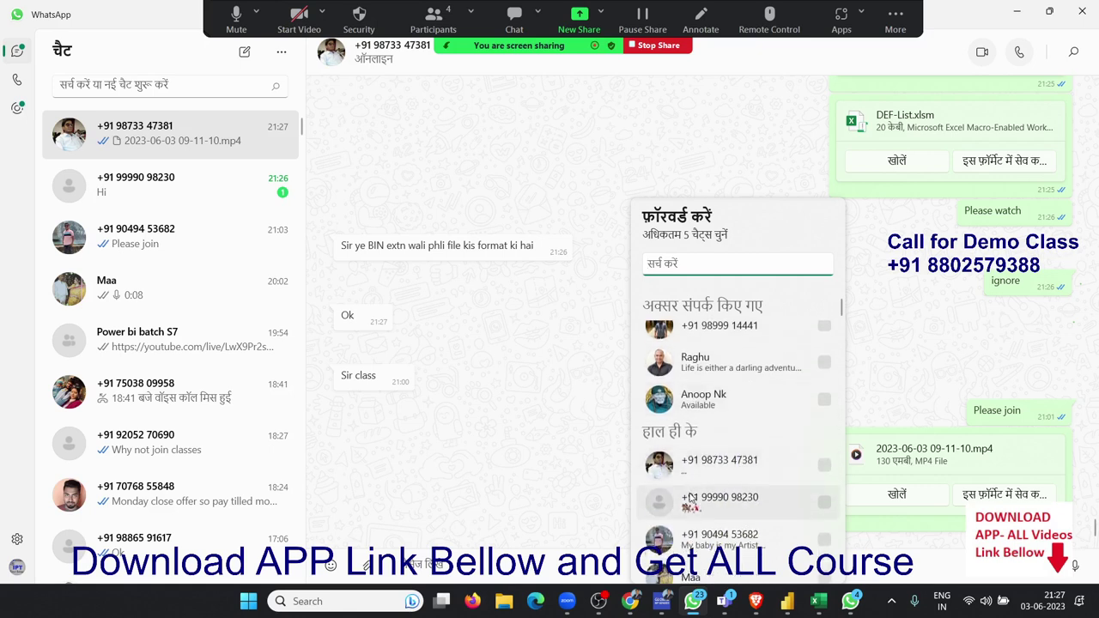
click(691, 498)
scroll(764, 516, down, 2)
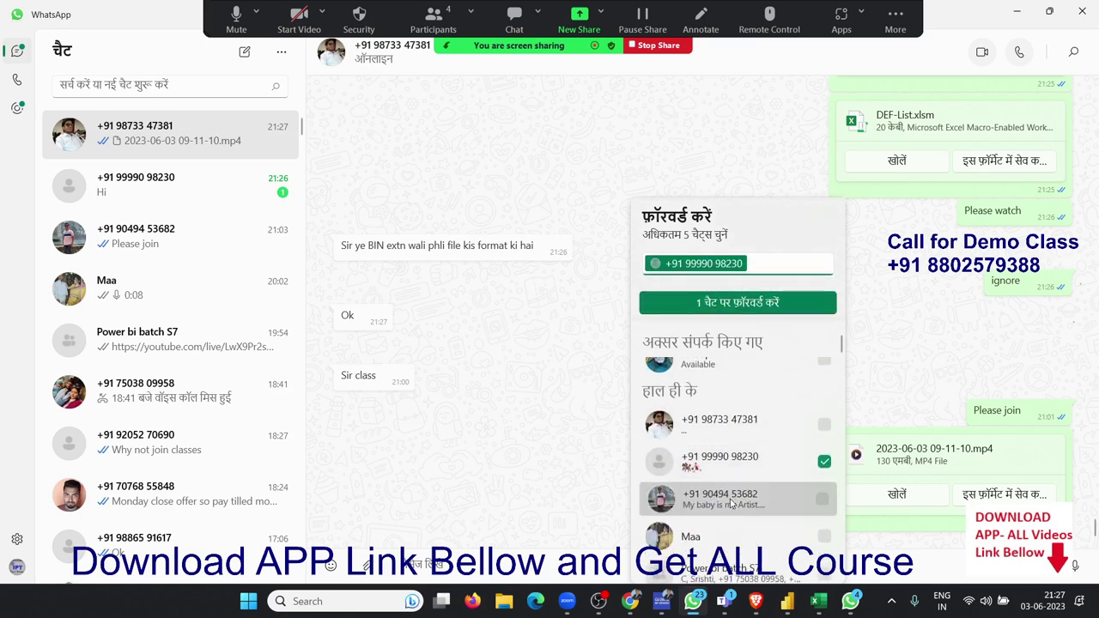
click(773, 514)
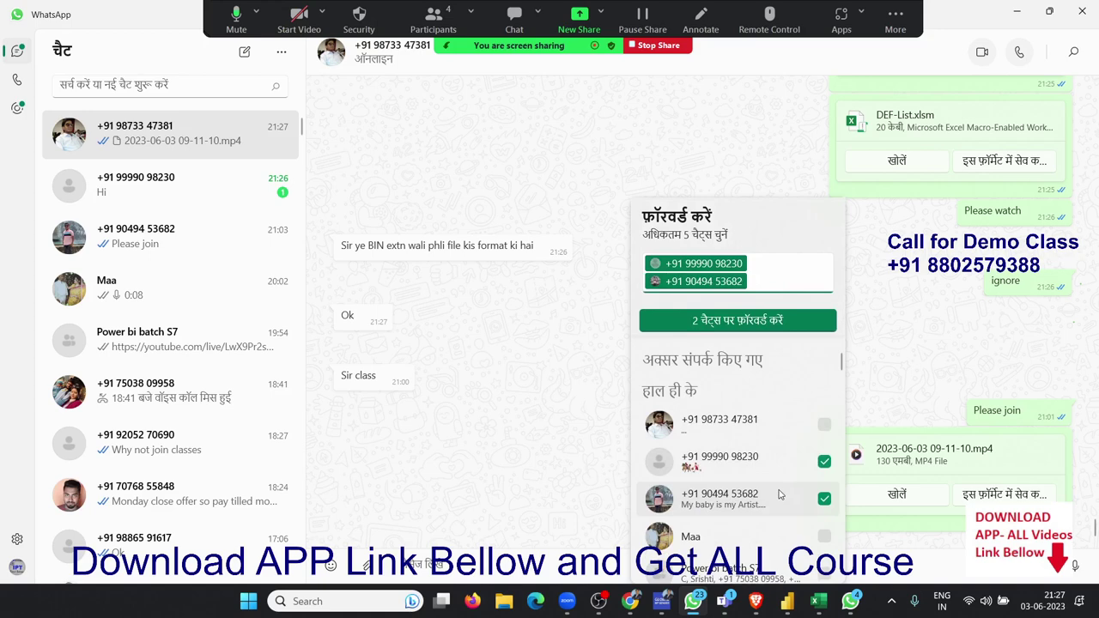
click(703, 321)
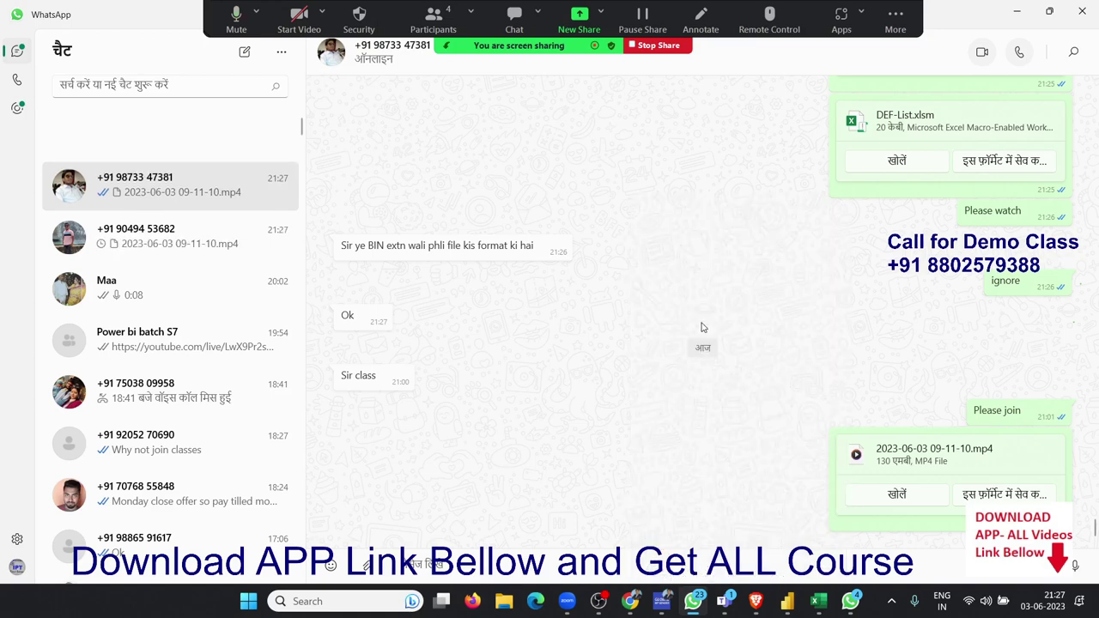
Step: Confirm a recipient chat received the video, then minimize WhatsApp to return to Excel
click(128, 180)
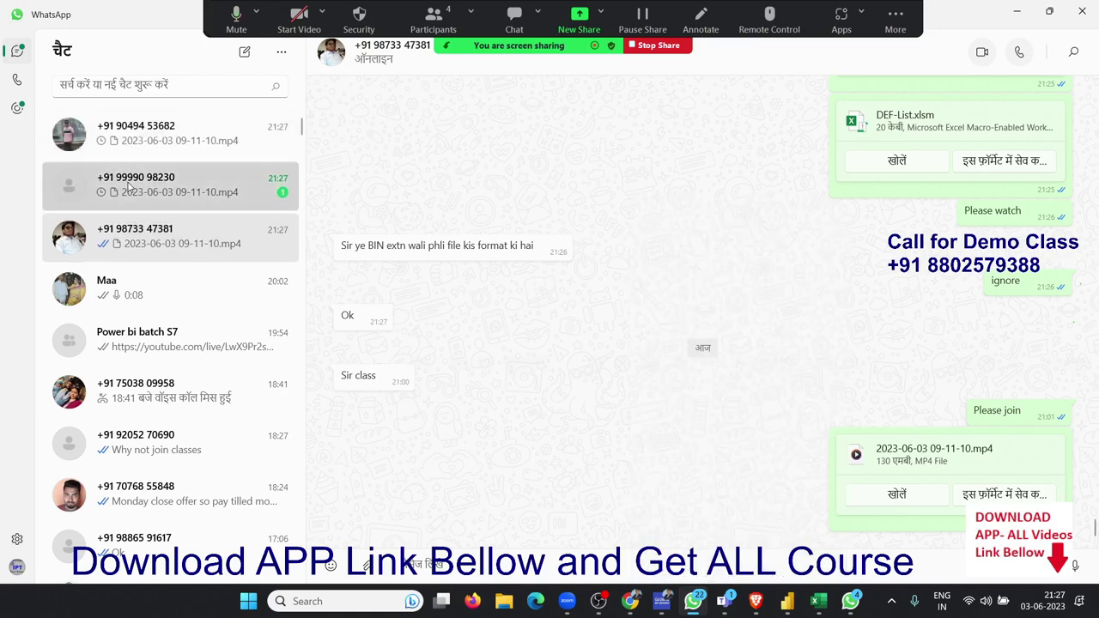
click(144, 198)
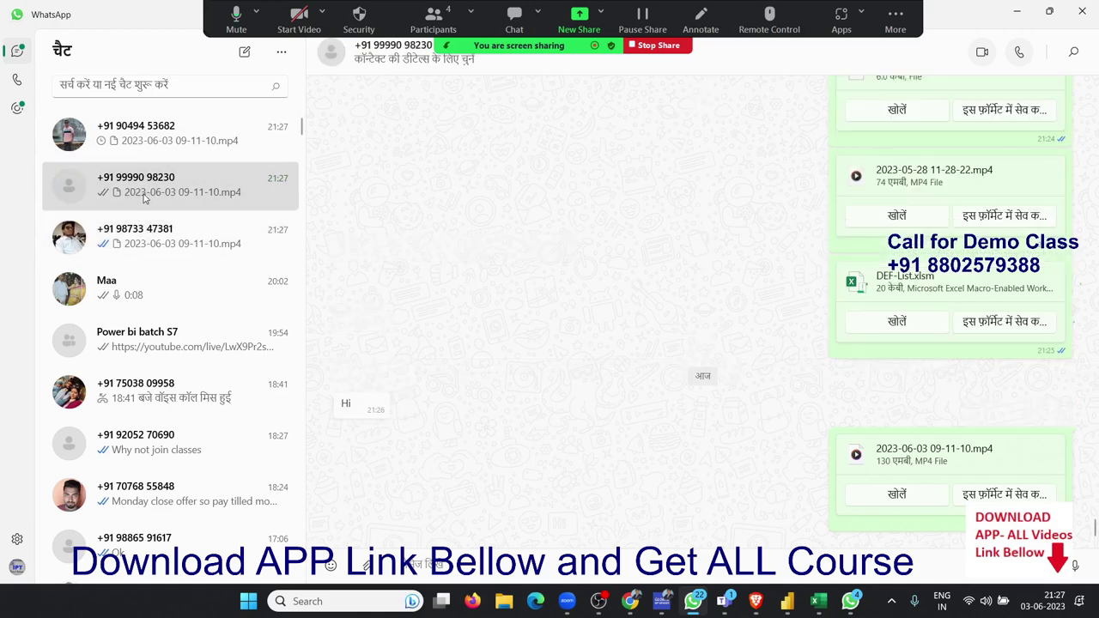
click(1008, 12)
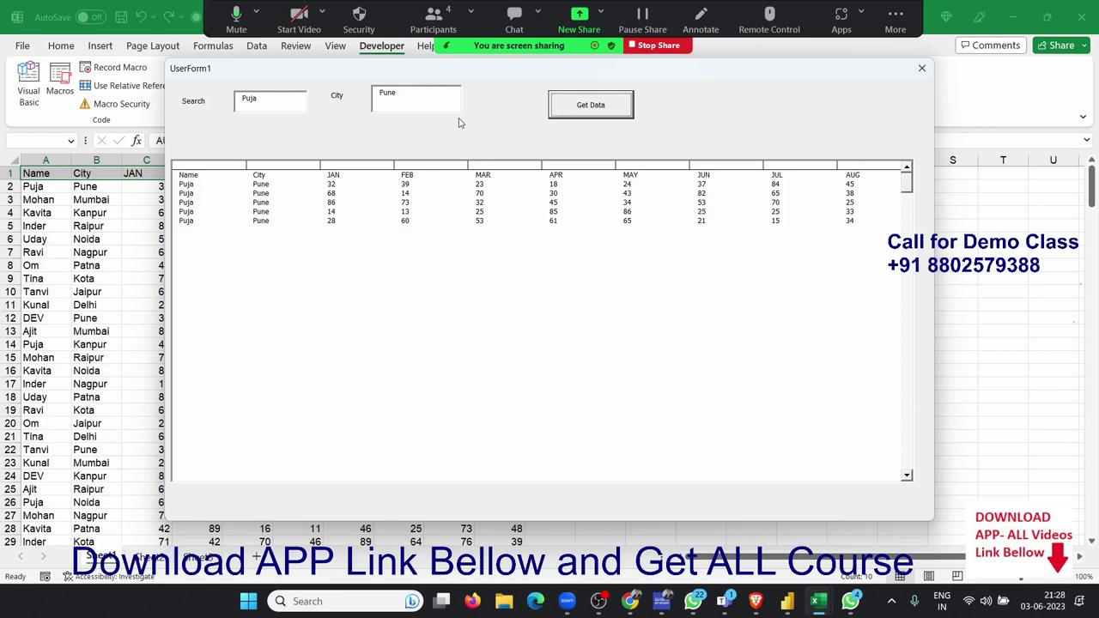
Step: Select the Puja row with JAN value 86 in the form's Pune results list
click(389, 212)
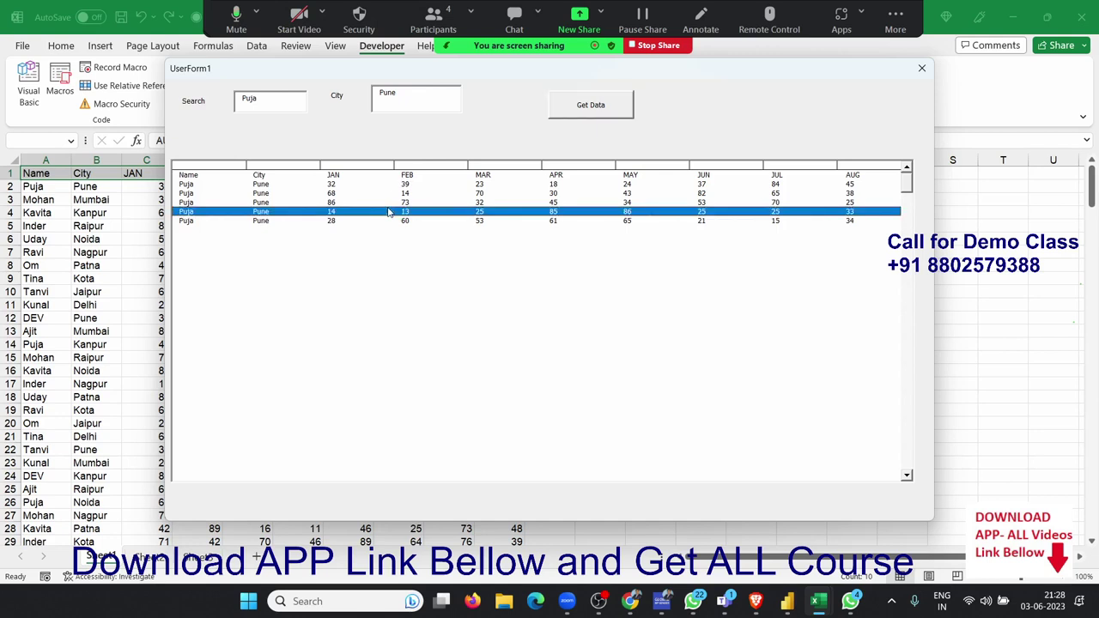
click(389, 203)
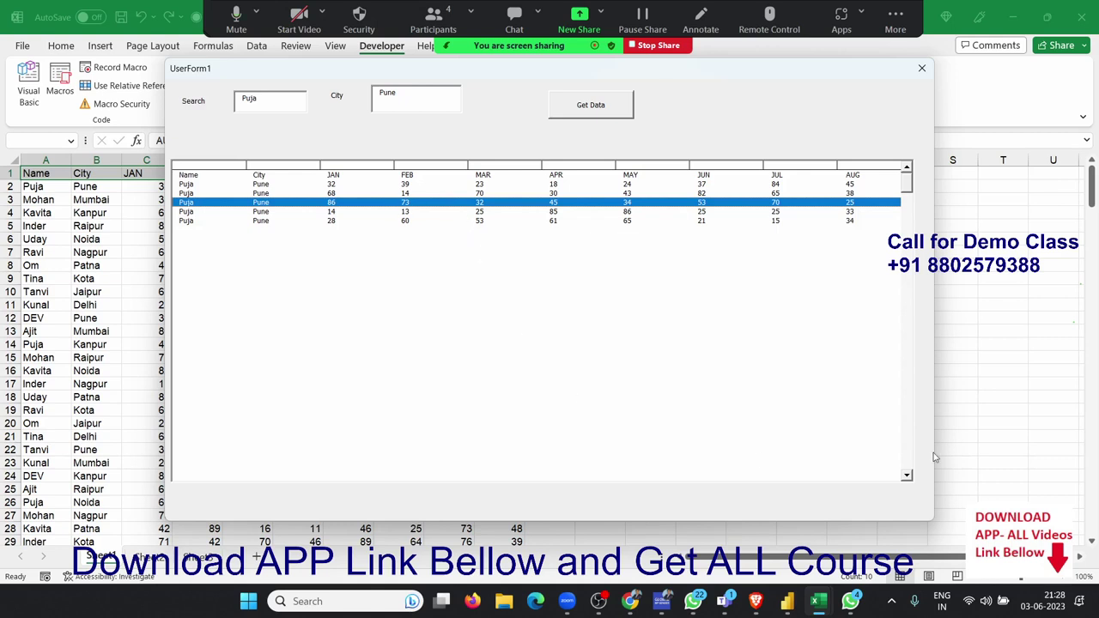
Step: Close the search UserForm, minimize the VBA editor and Excel, and open Zoom's More menu
click(631, 601)
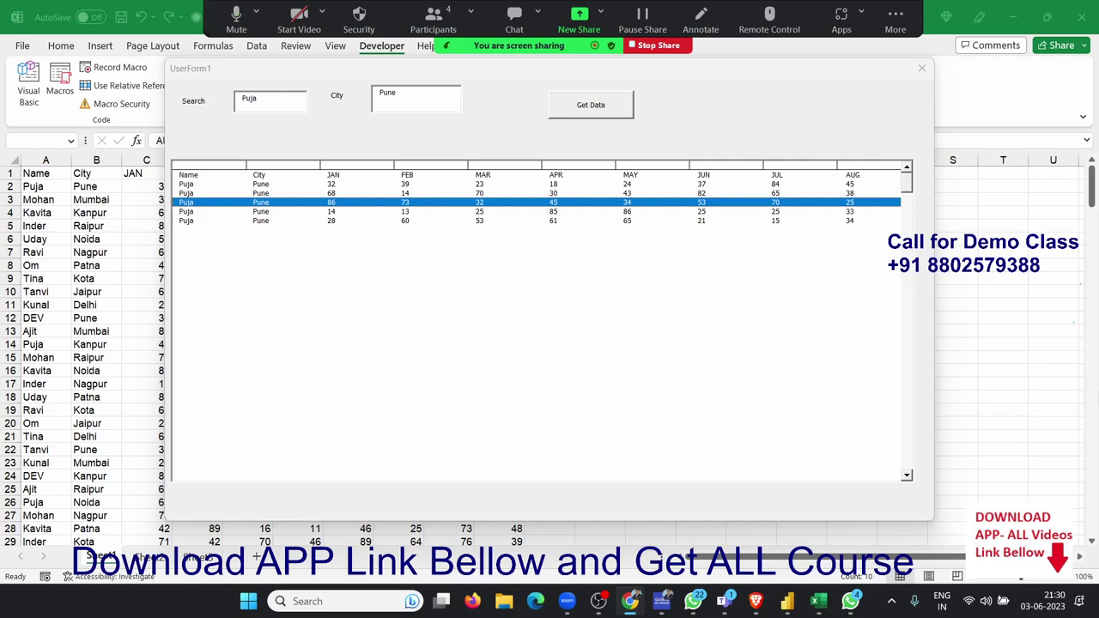
click(920, 73)
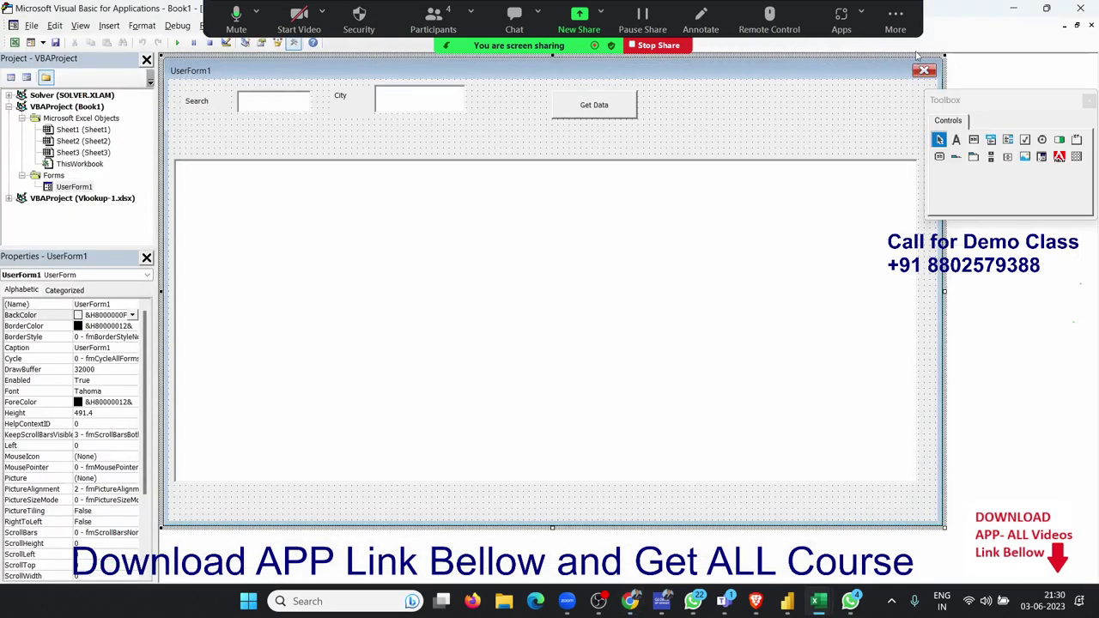
click(1011, 10)
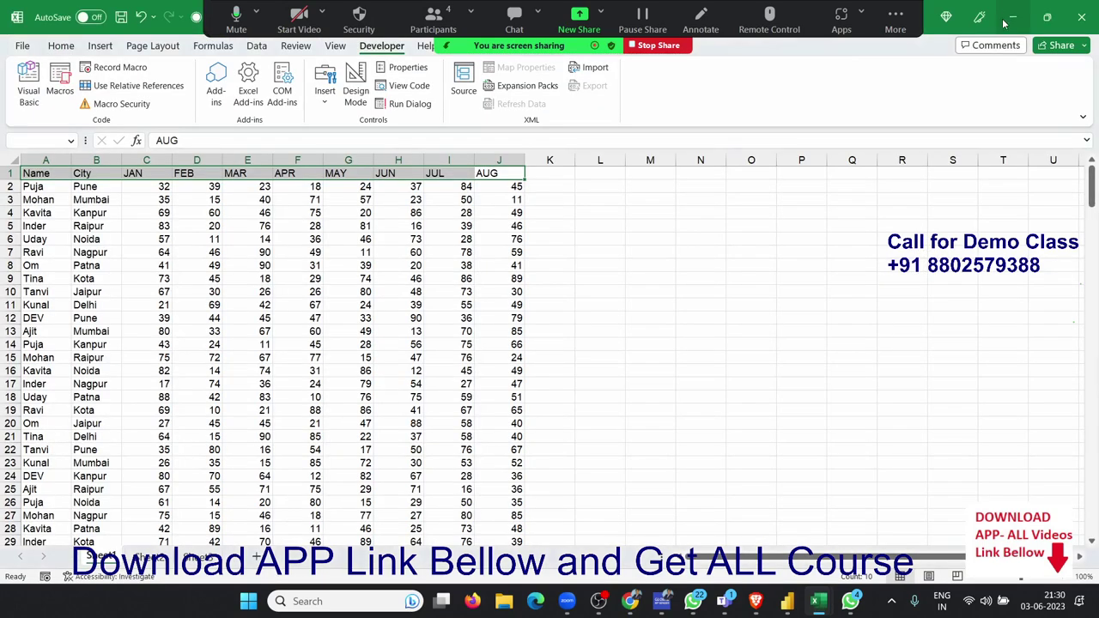
click(1006, 21)
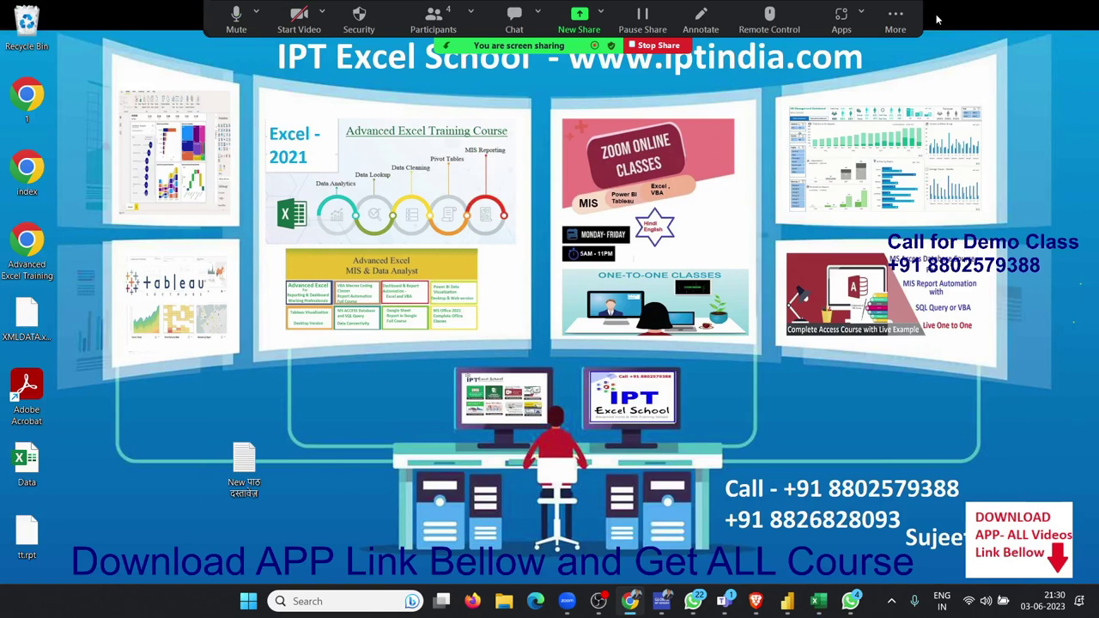
click(906, 18)
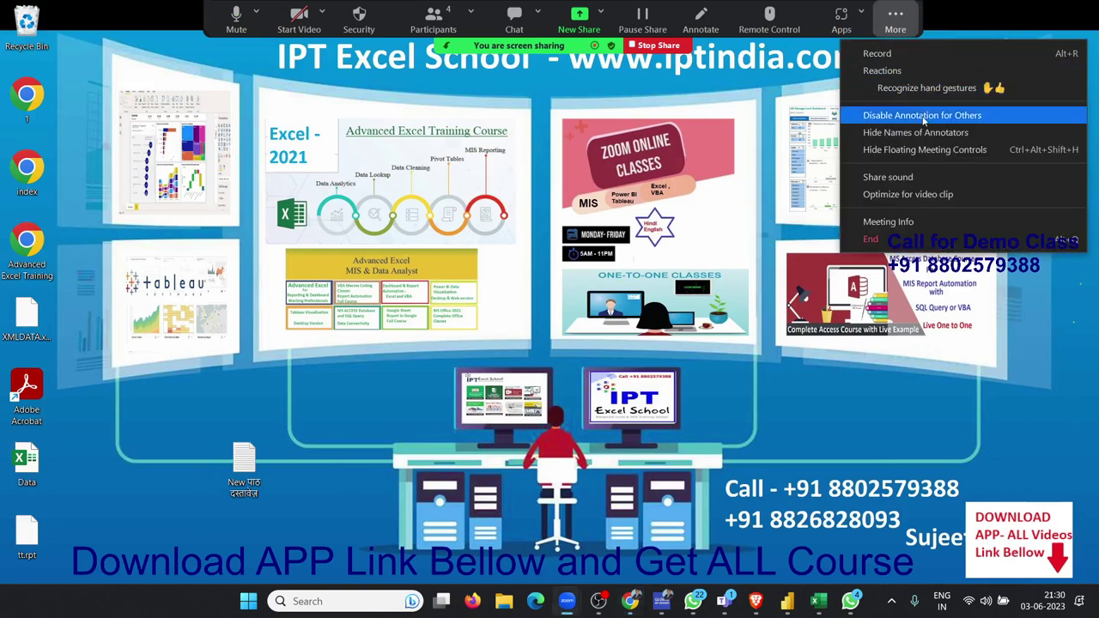